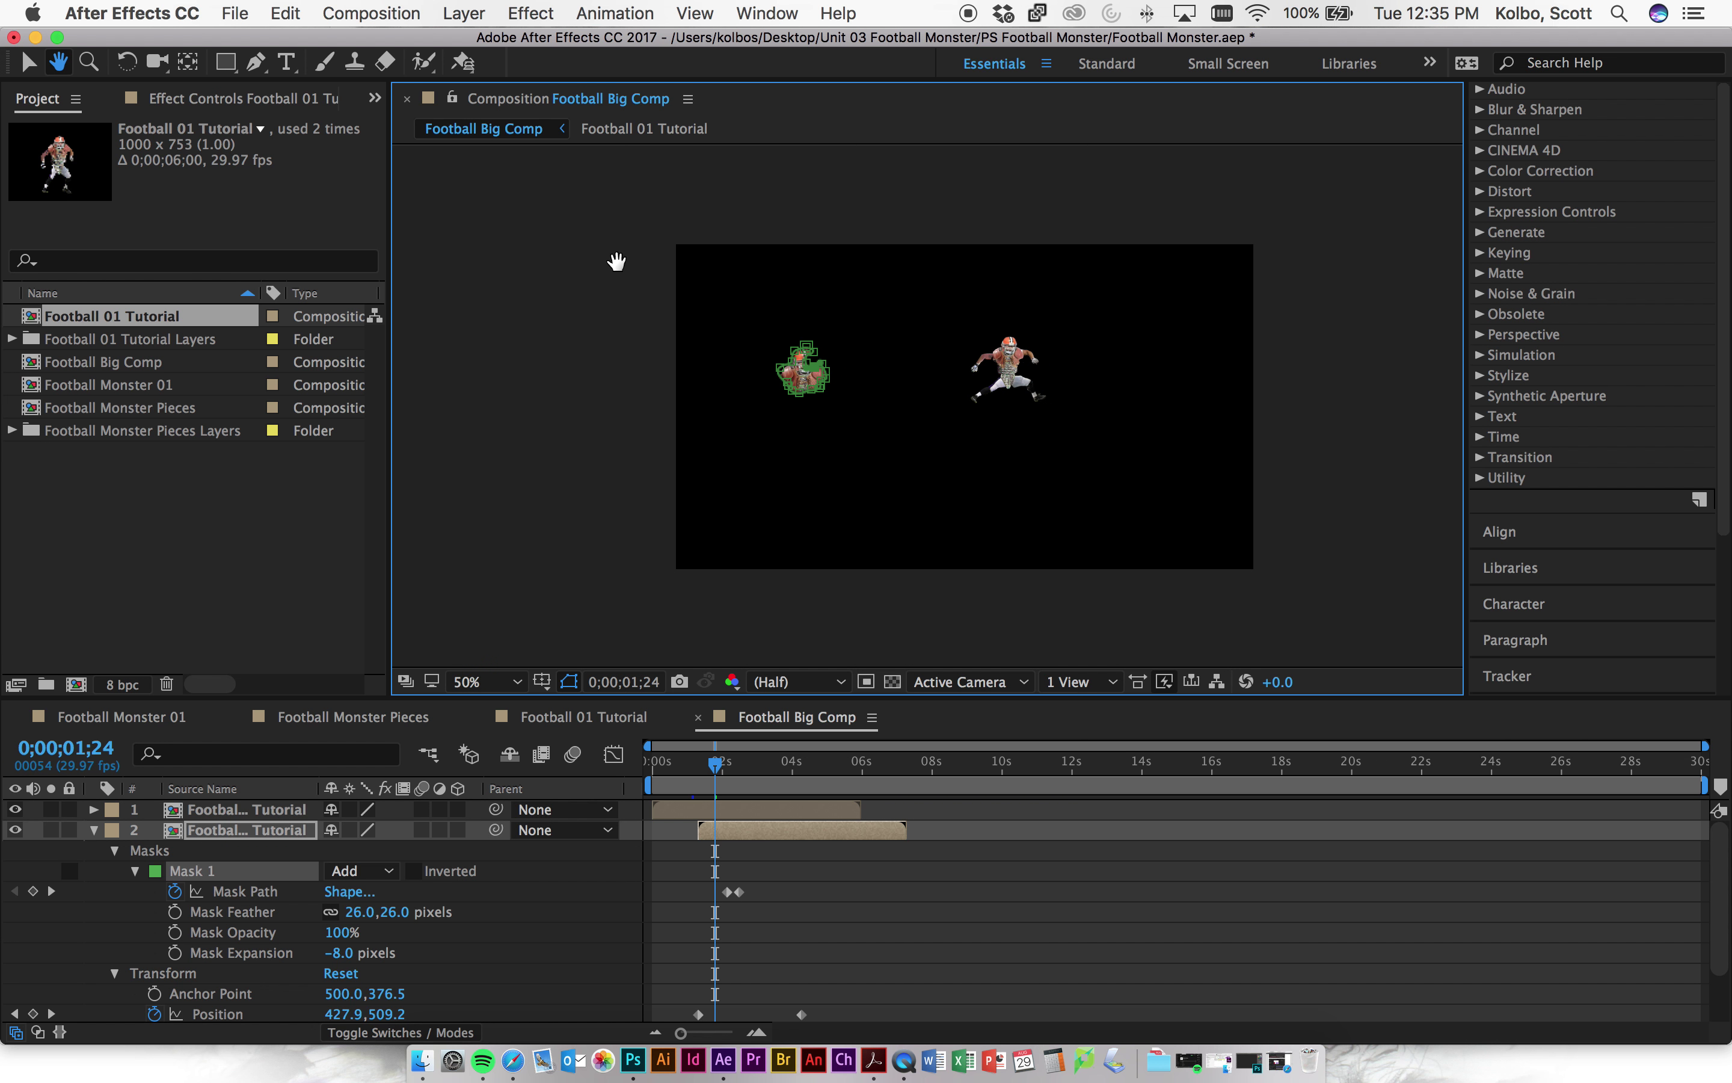
# - Collapse the properties of the second Football 01 Tutorial layer and deselect all layers
pyautogui.press('.')
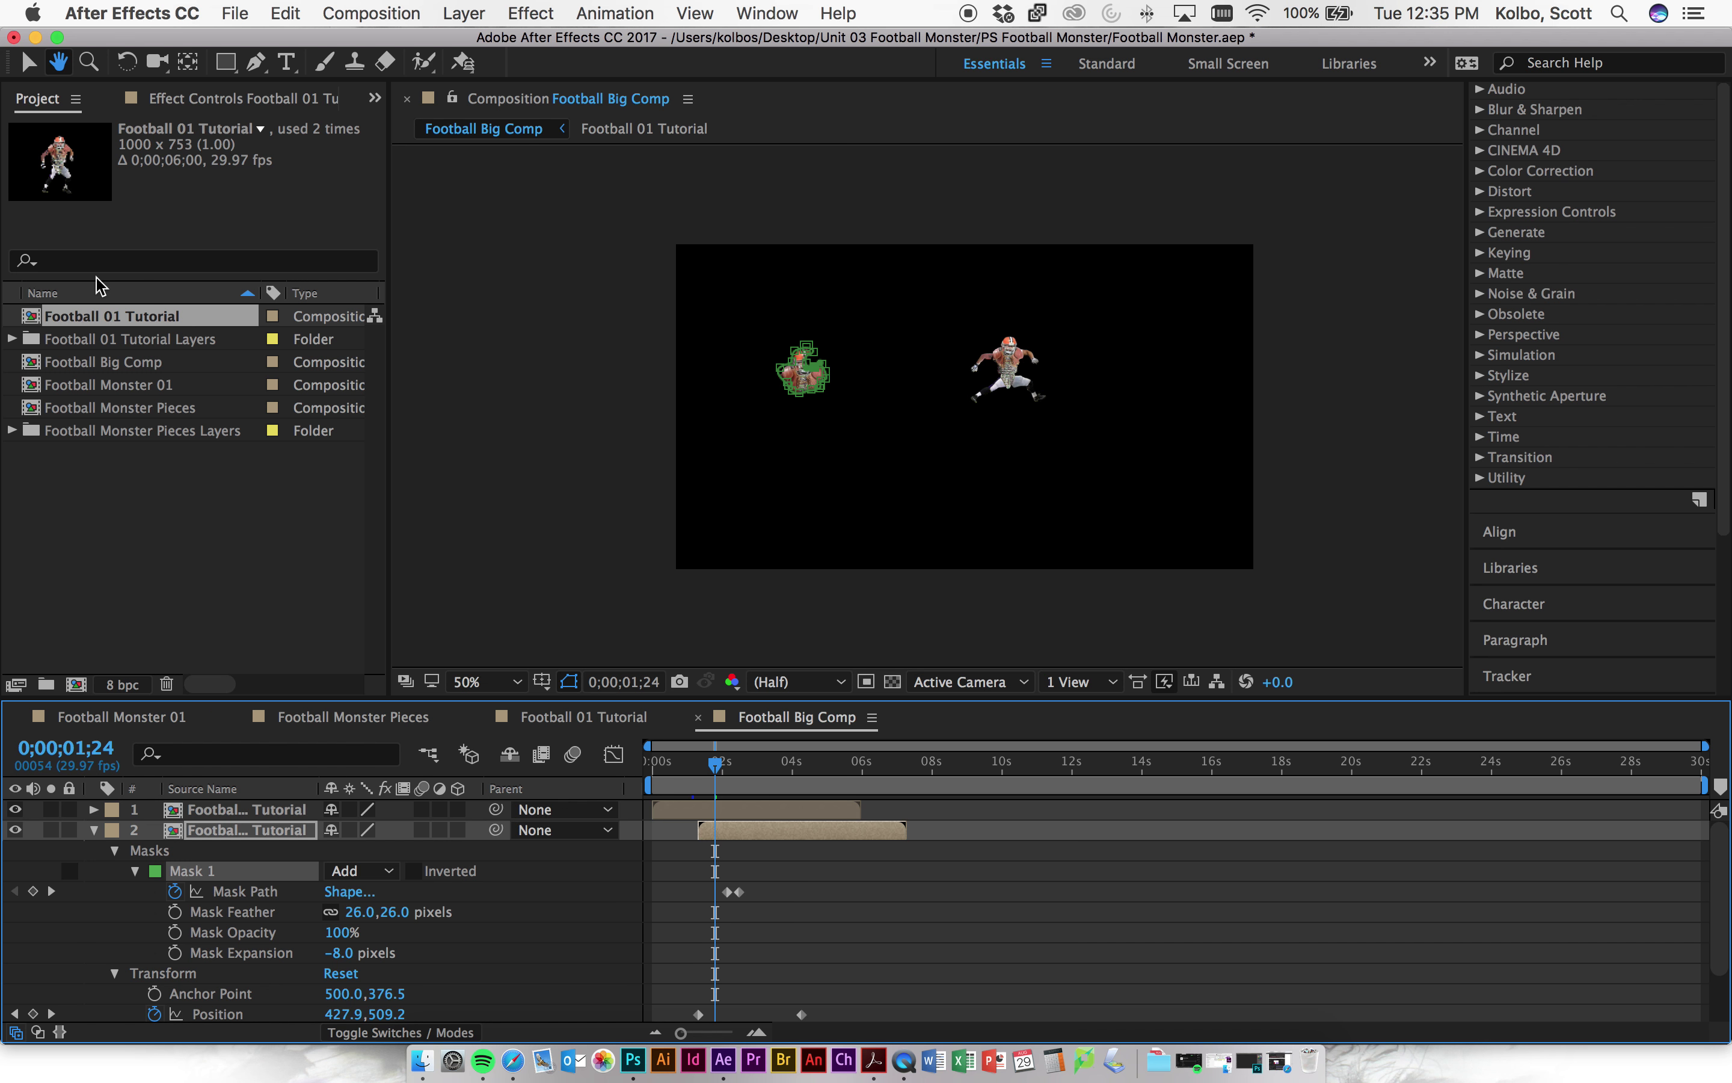
pyautogui.press('v')
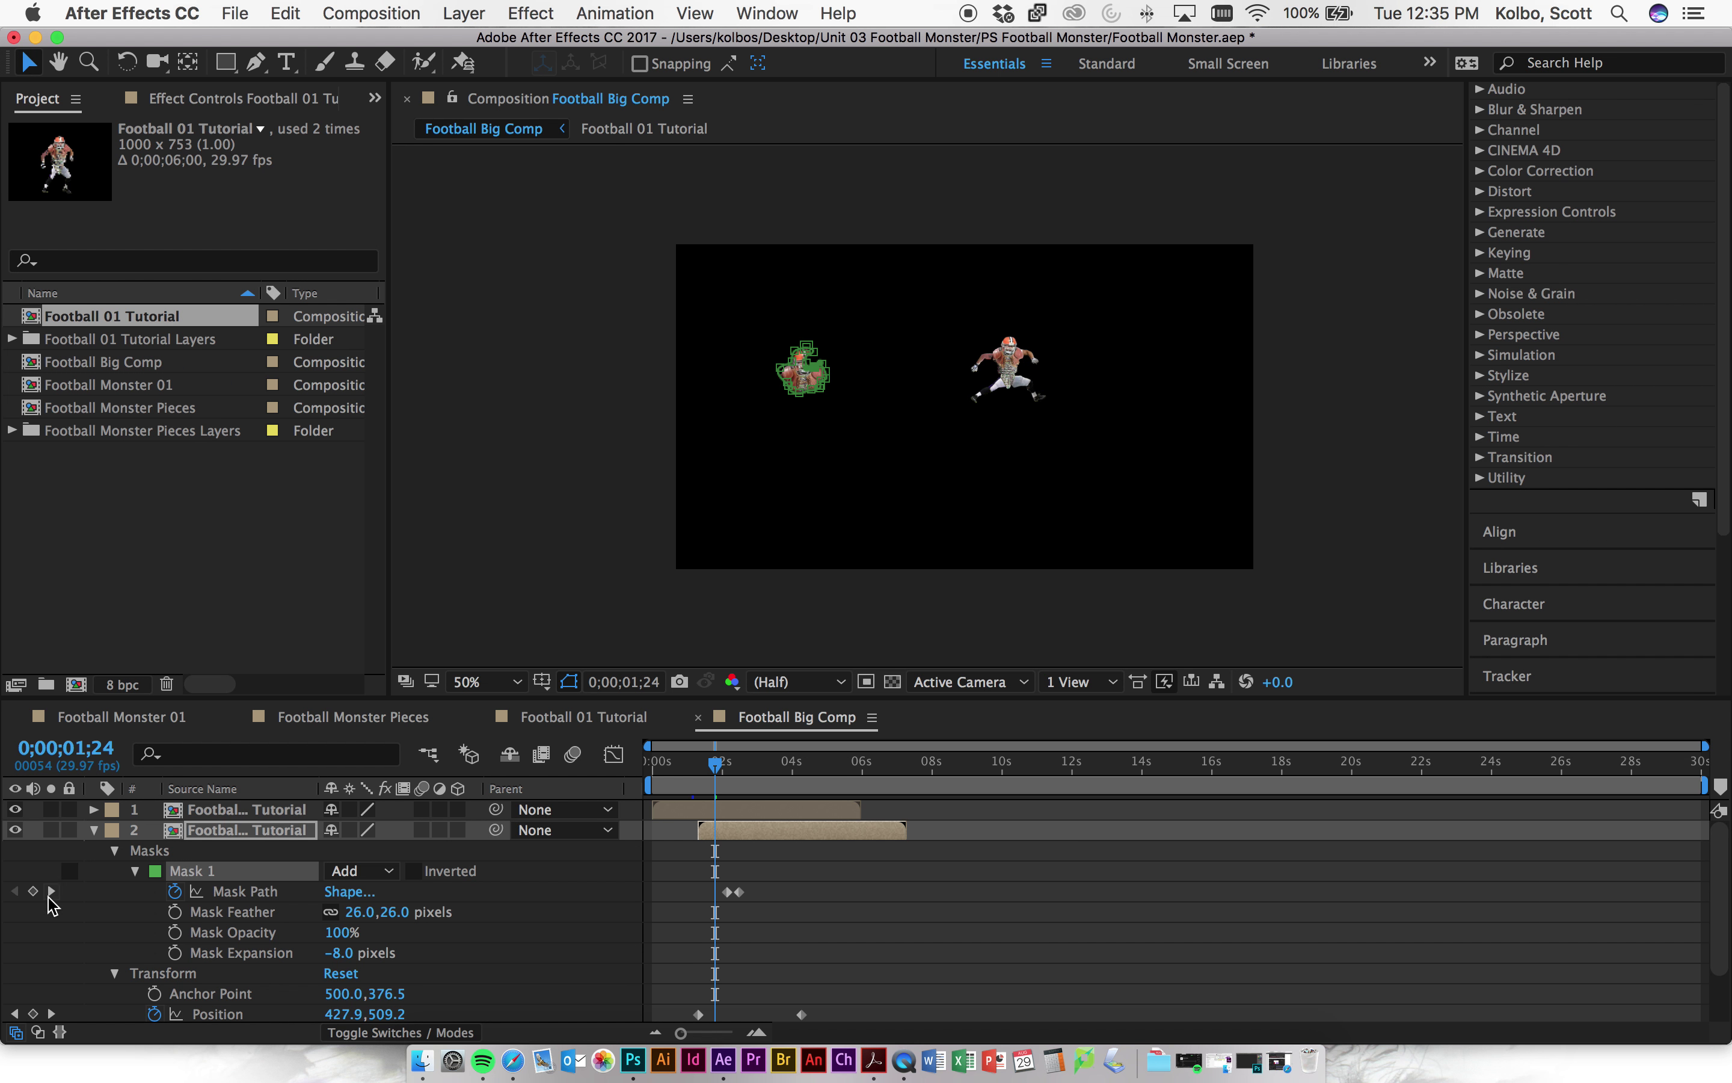
pyautogui.click(94, 829)
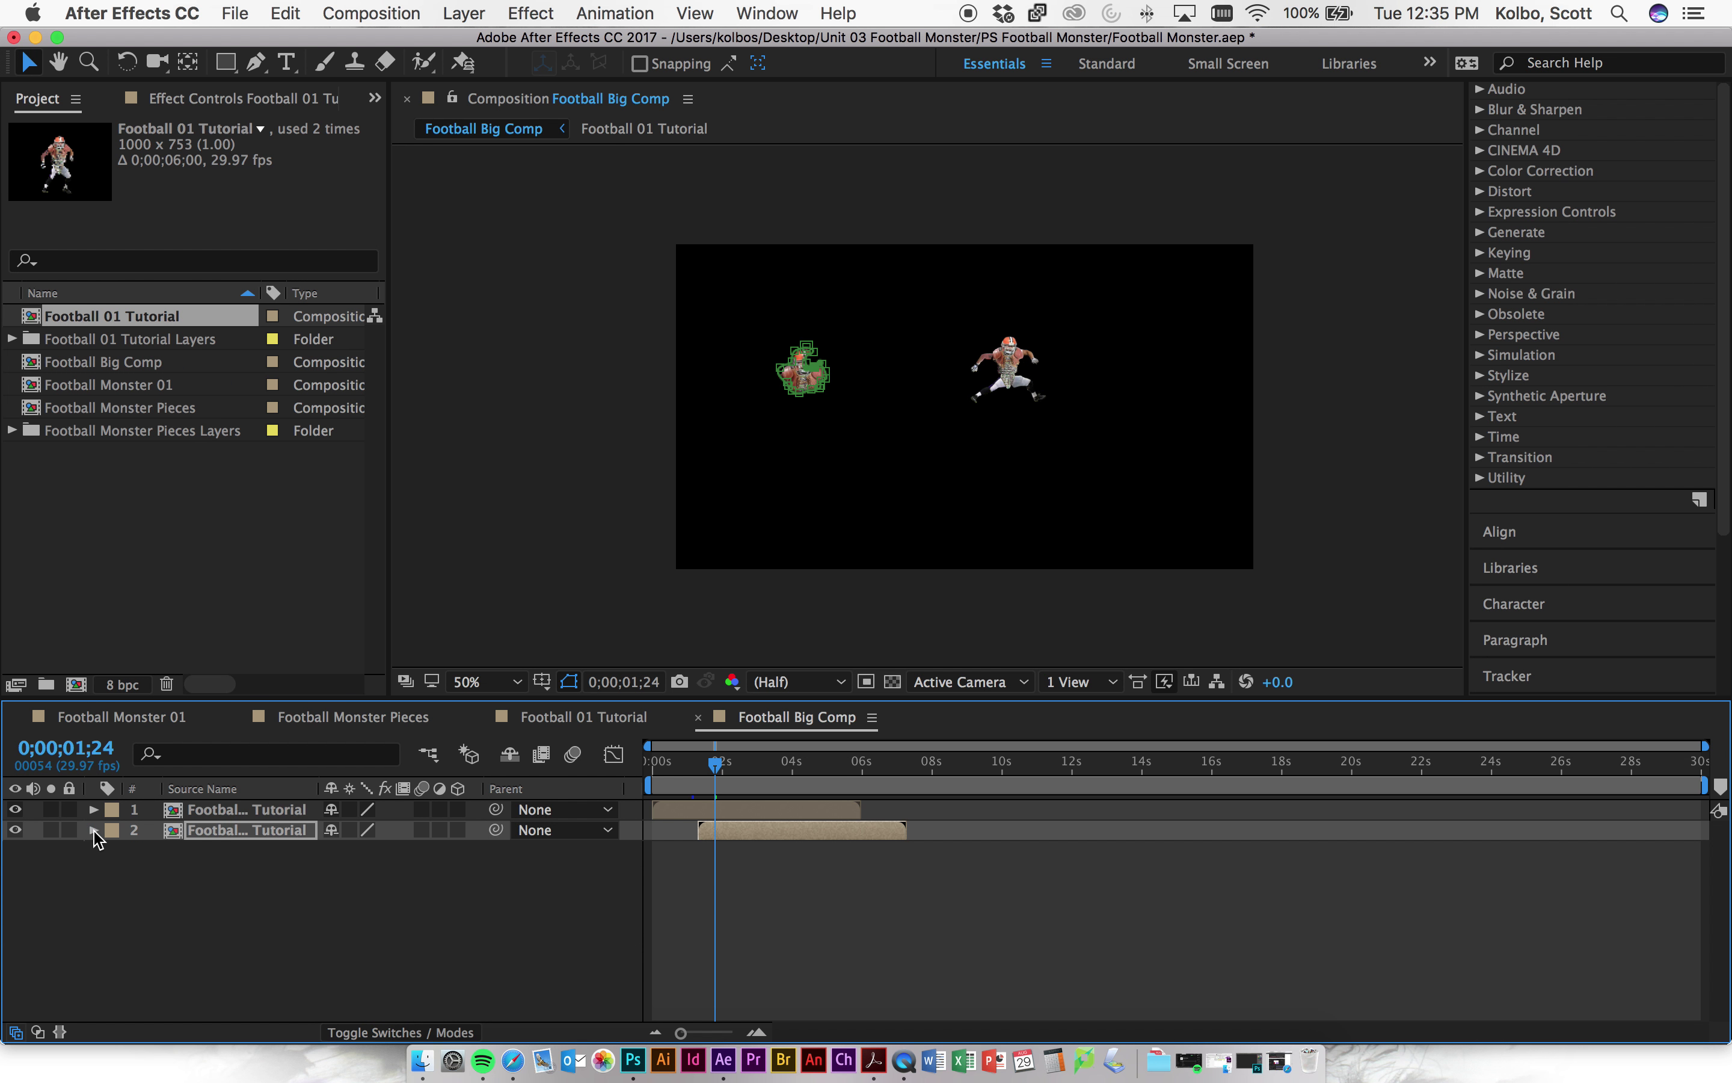
pyautogui.click(247, 934)
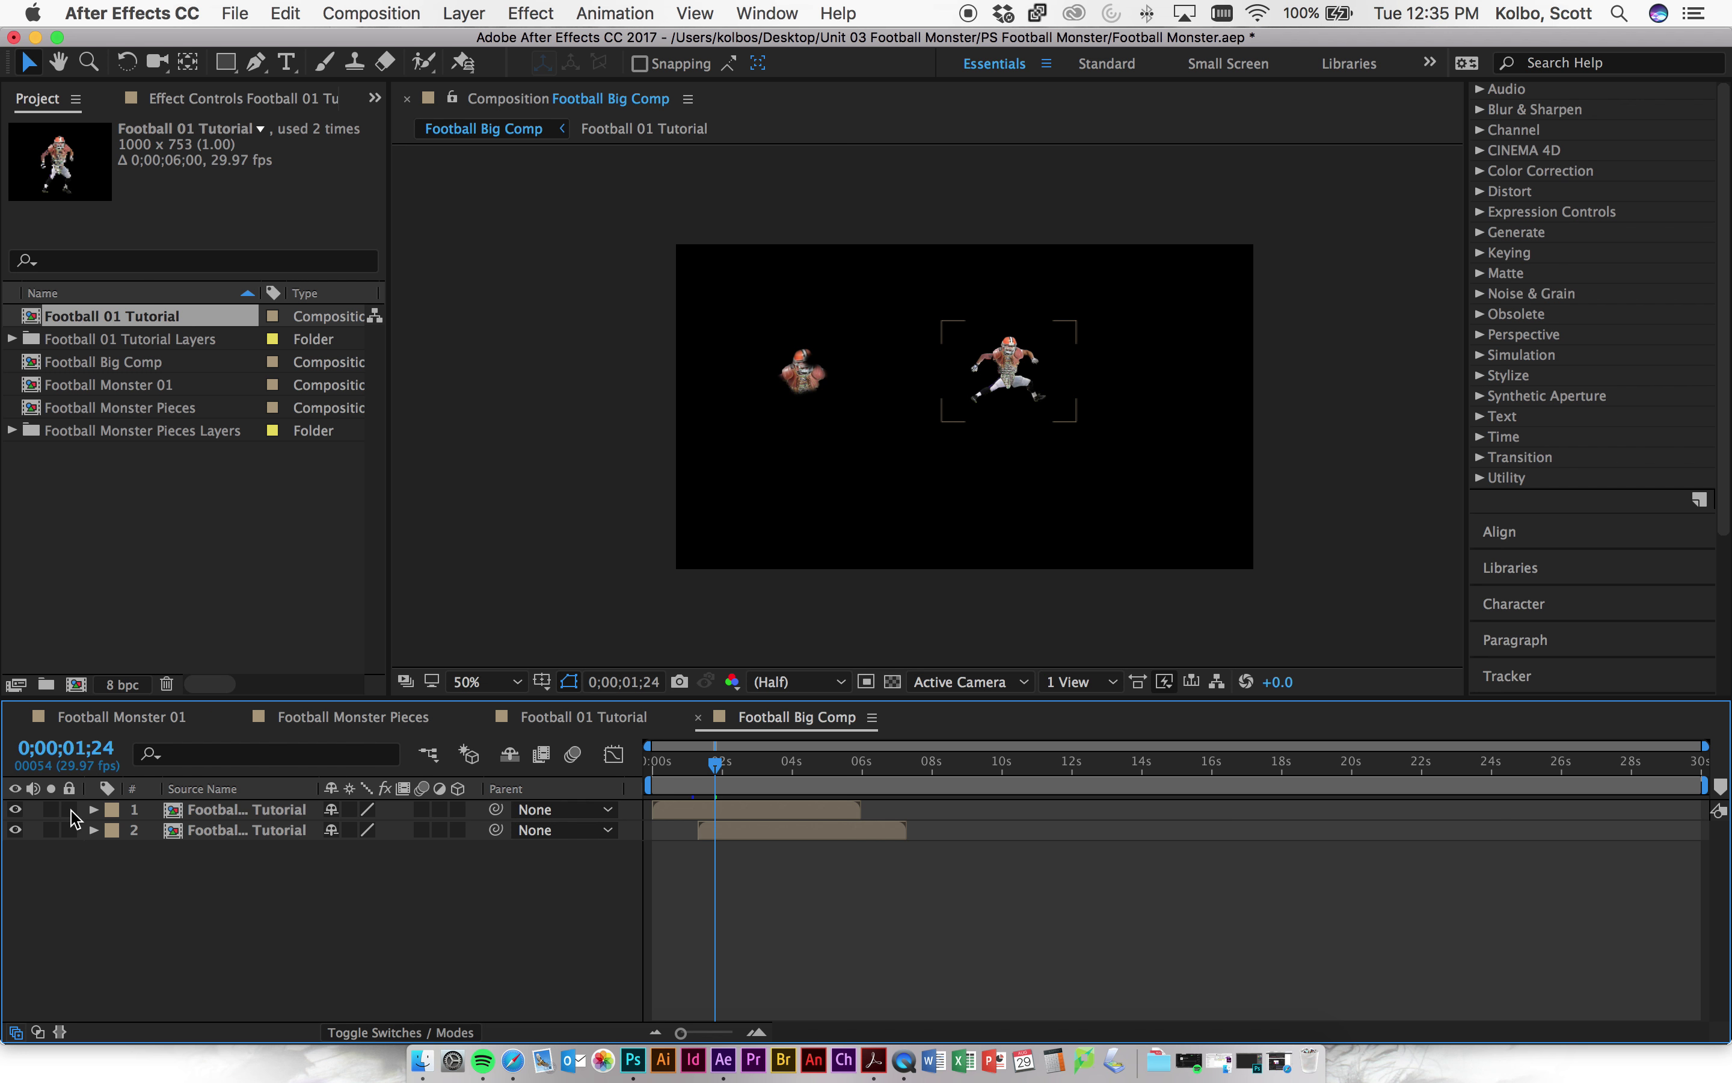
# - Lock both Football 01 Tutorial layers in the Football Big Comp timeline
pyautogui.click(69, 809)
pyautogui.click(878, 390)
pyautogui.click(756, 816)
pyautogui.click(237, 830)
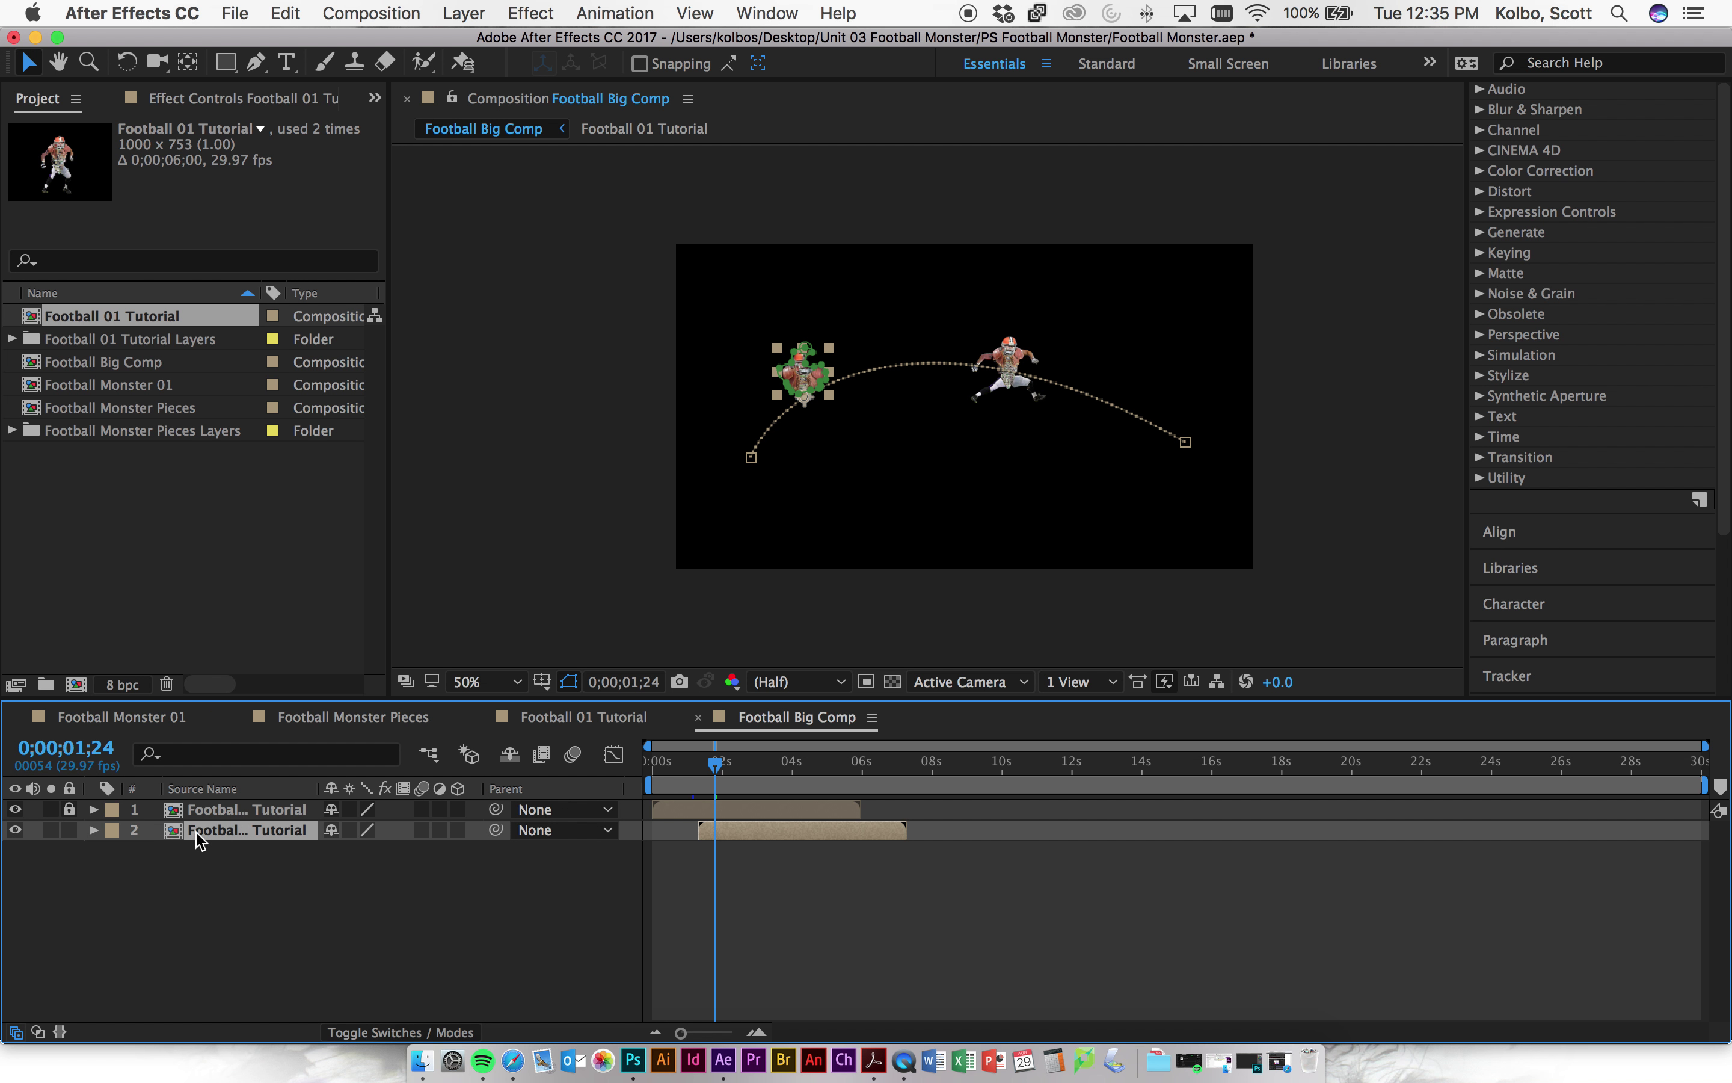
pyautogui.click(68, 829)
# - Hide both Football 01 Tutorial layers and show them again
pyautogui.click(15, 830)
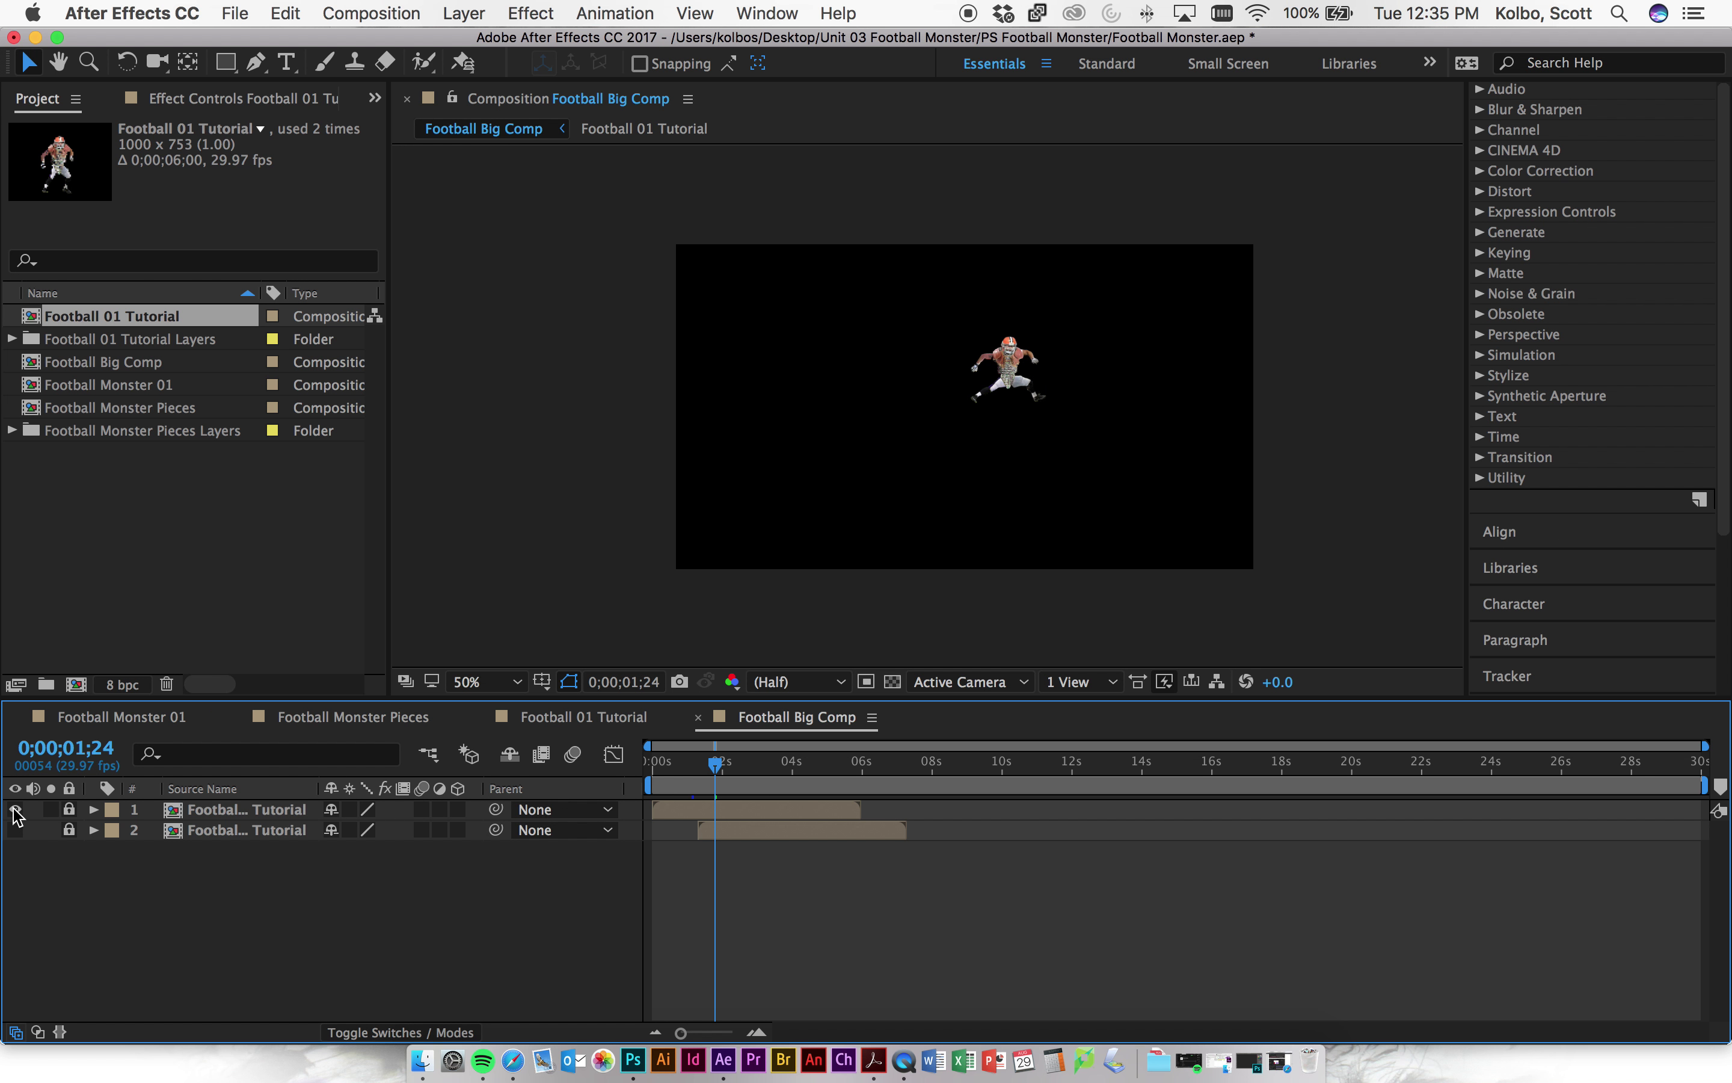
pyautogui.click(15, 810)
pyautogui.click(15, 811)
pyautogui.click(15, 829)
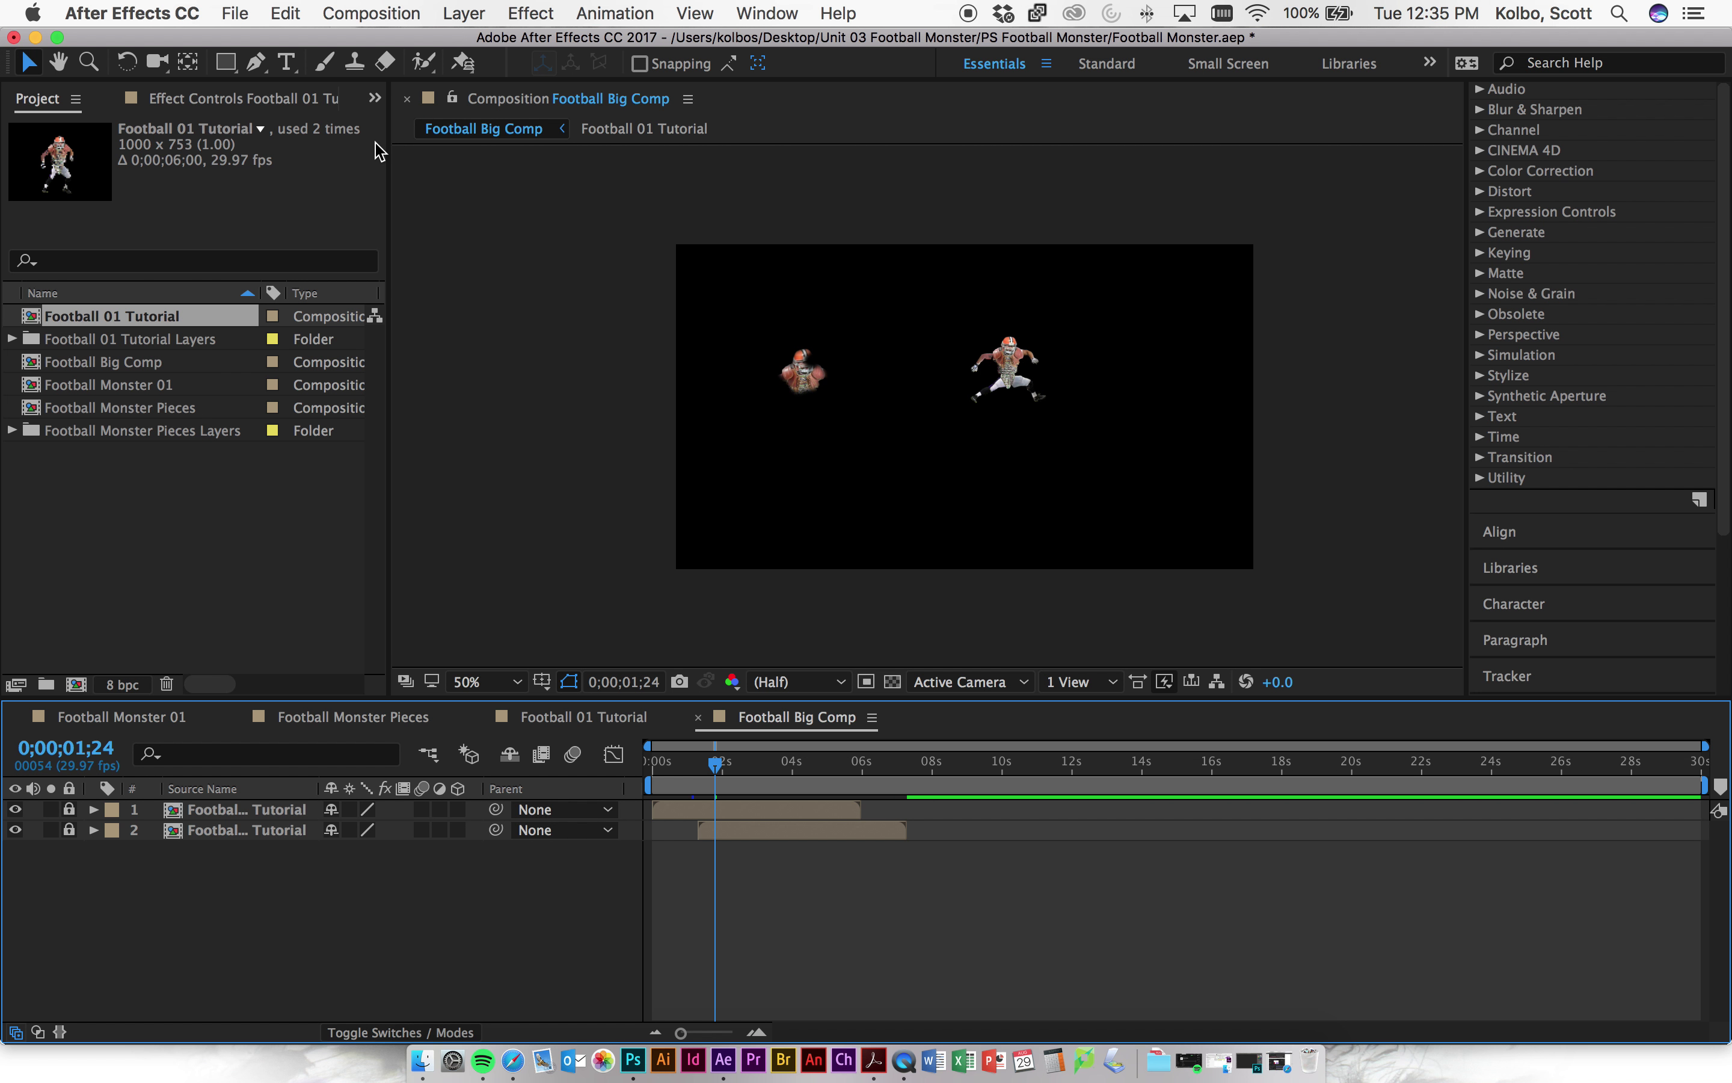
pyautogui.click(462, 13)
pyautogui.moveTo(686, 54)
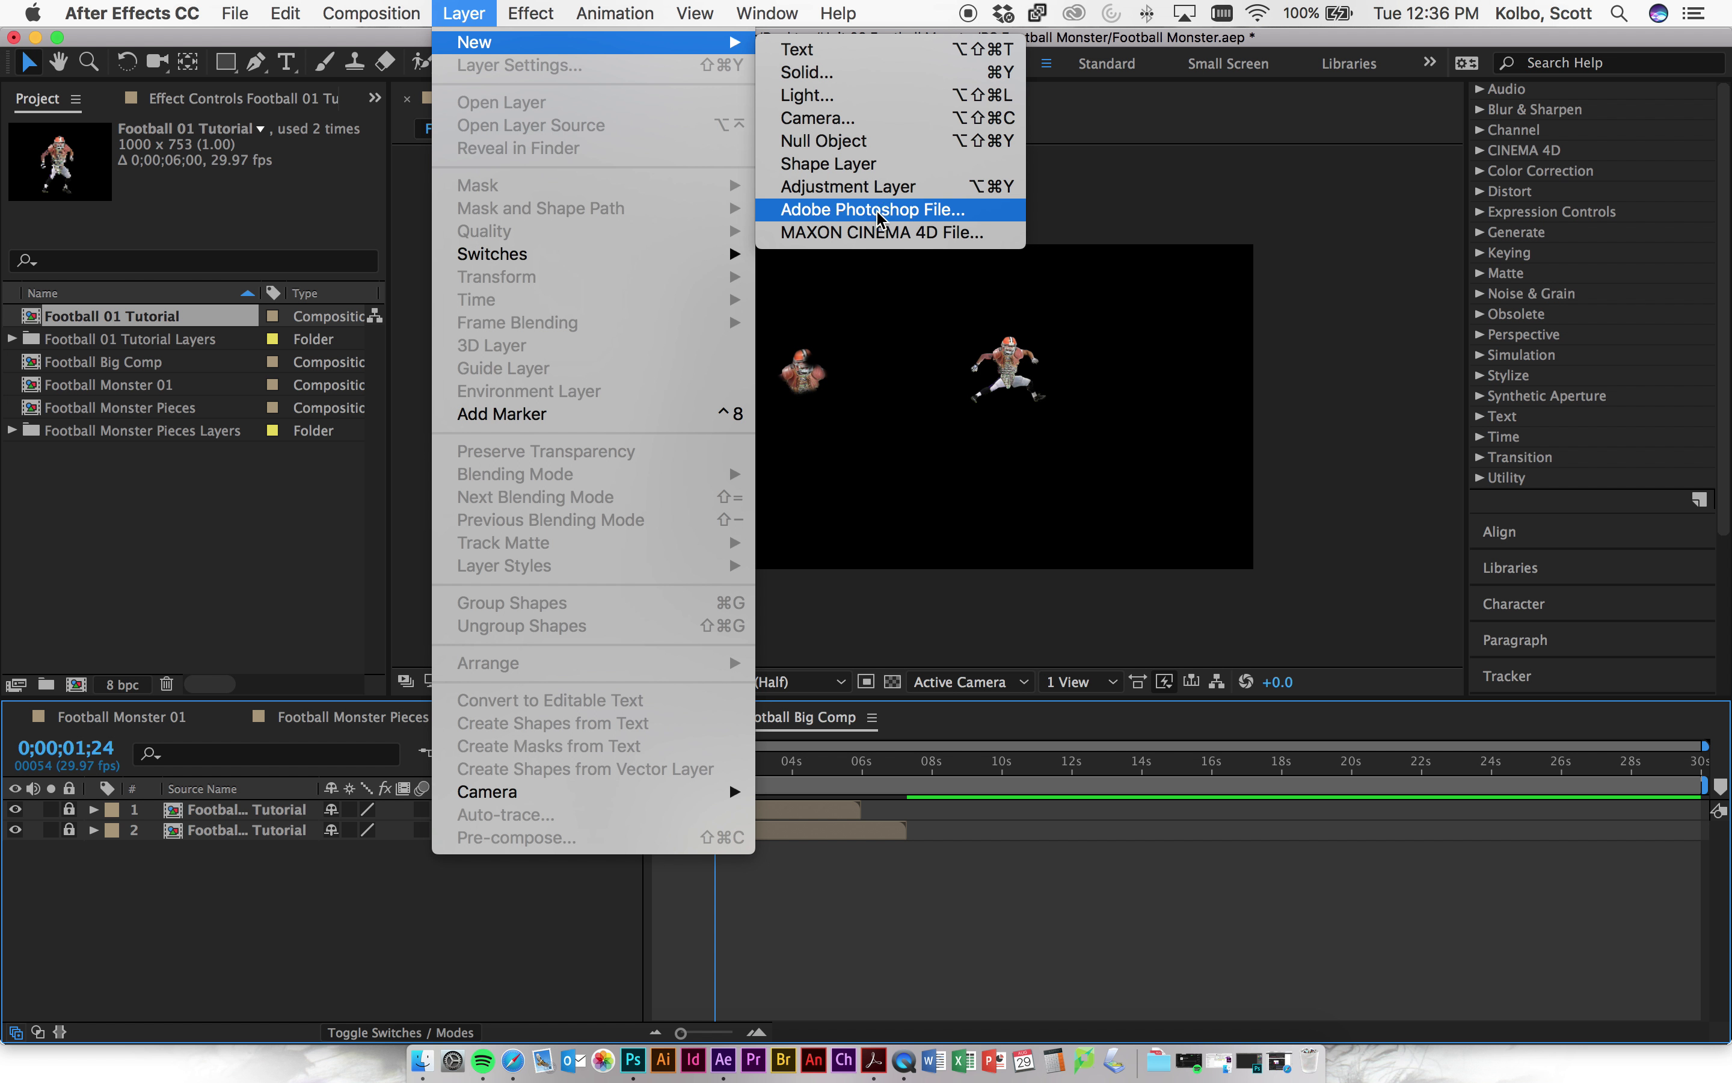
pyautogui.moveTo(285, 32)
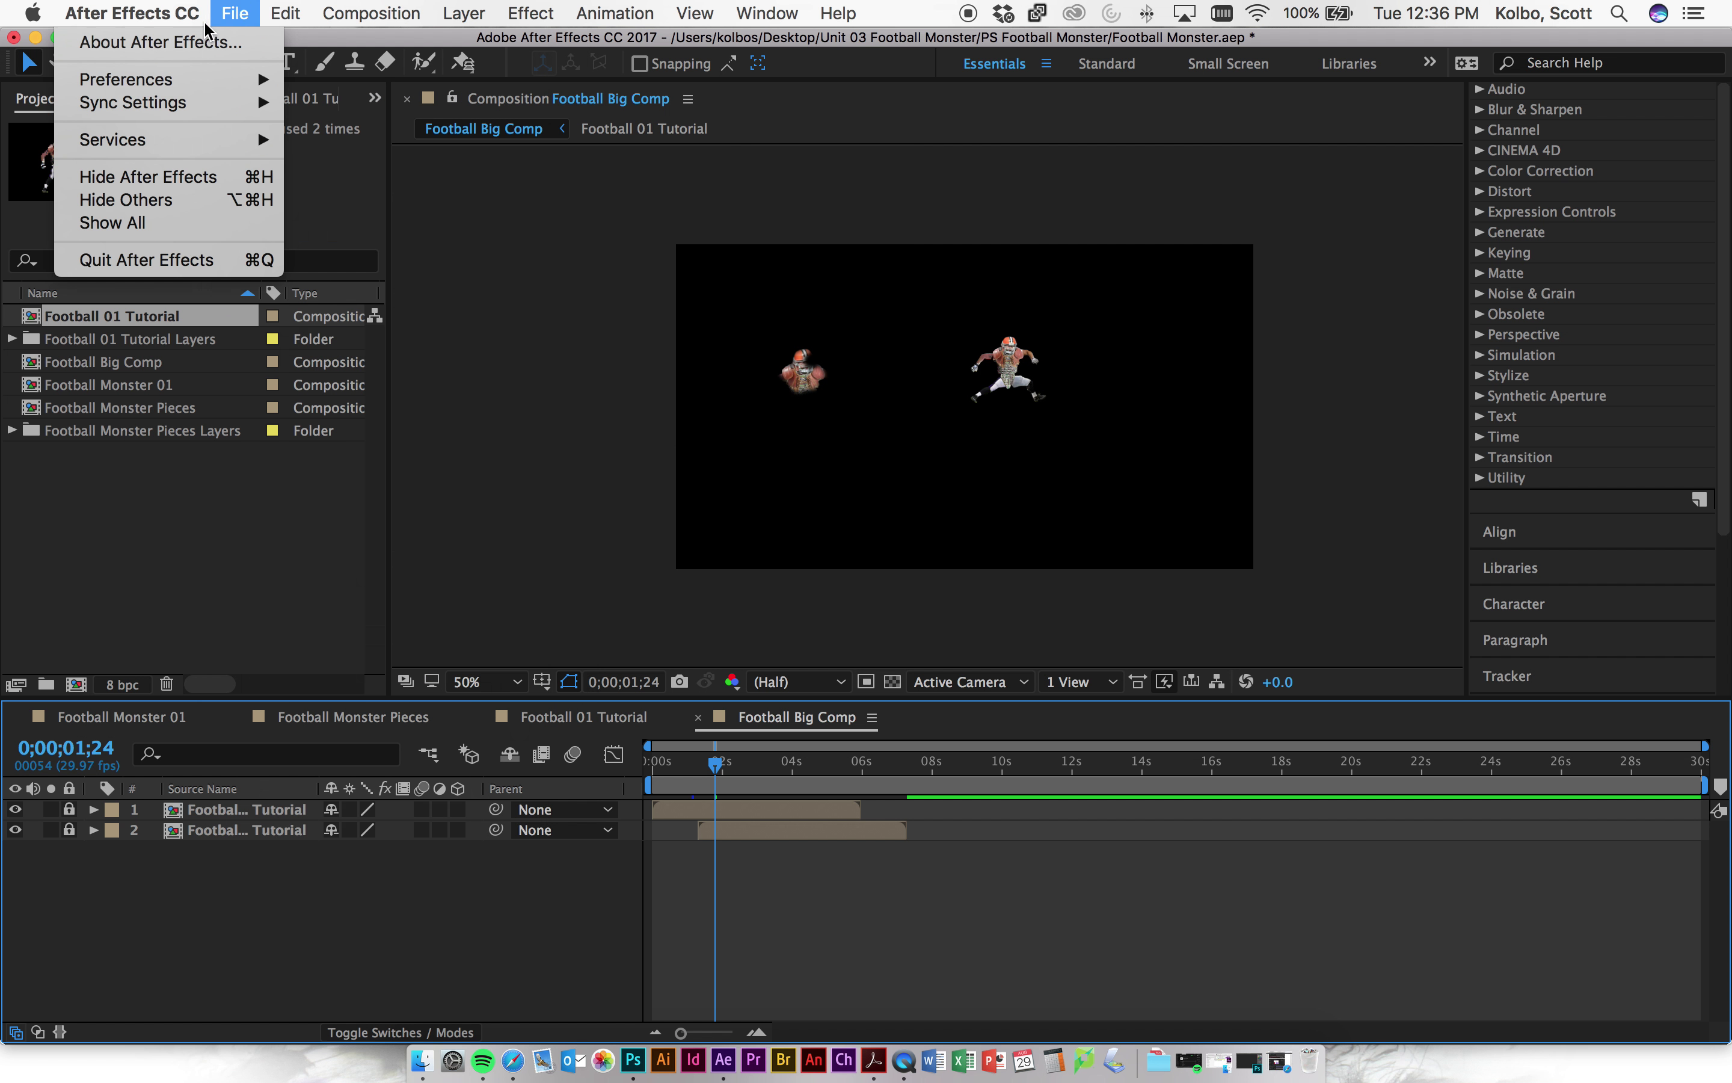
pyautogui.click(462, 44)
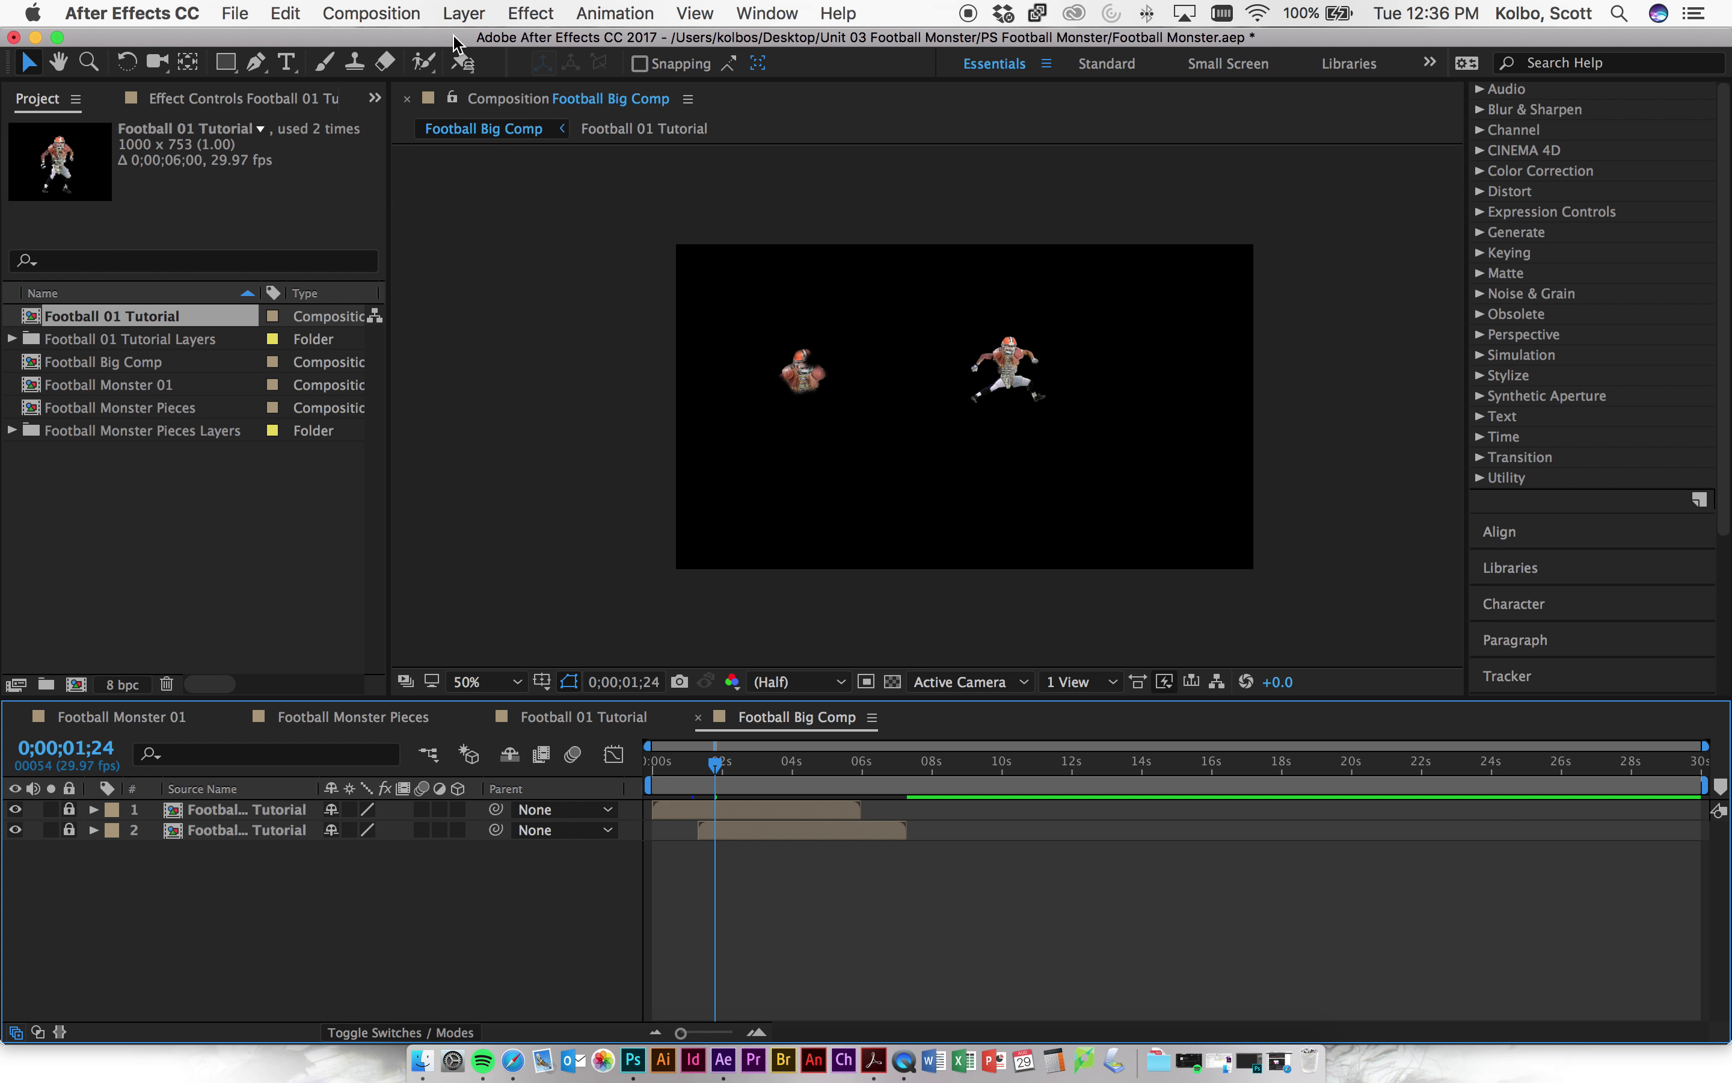
# - Set the Rectangle tool's fill color to blue 0700B8 and its stroke width to 14 px
pyautogui.click(226, 63)
pyautogui.click(285, 69)
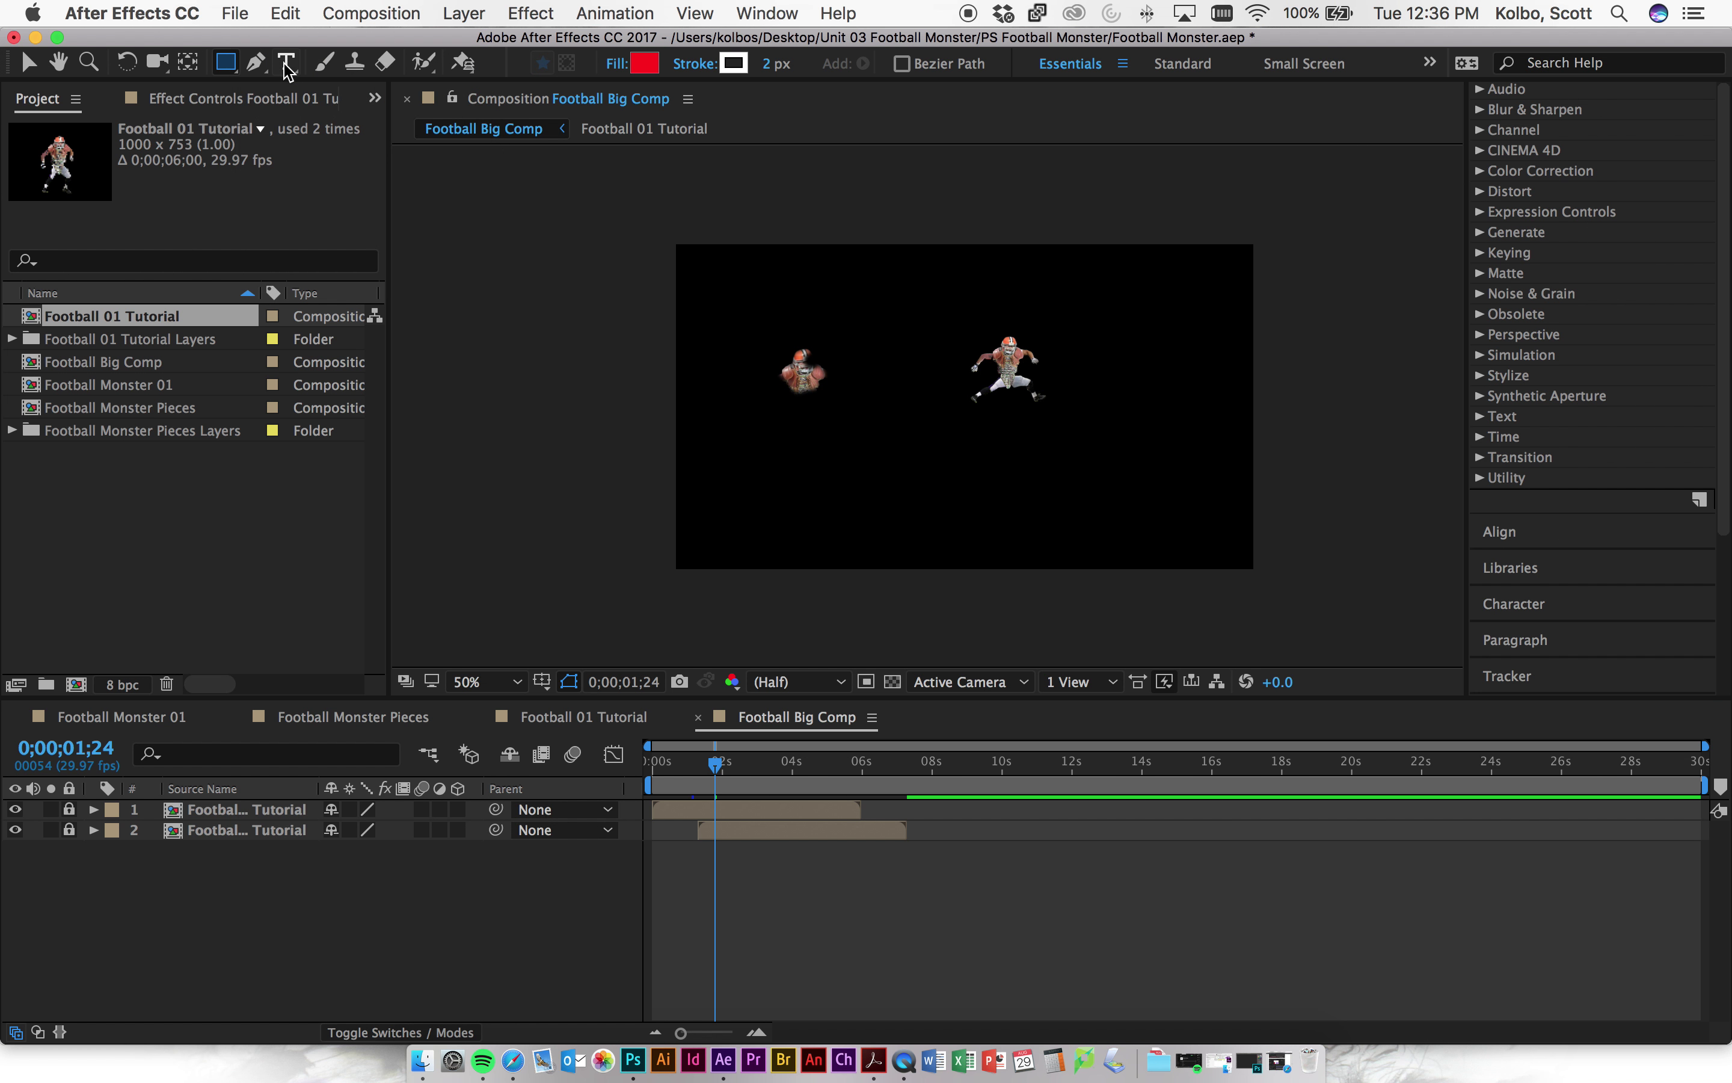
pyautogui.click(646, 66)
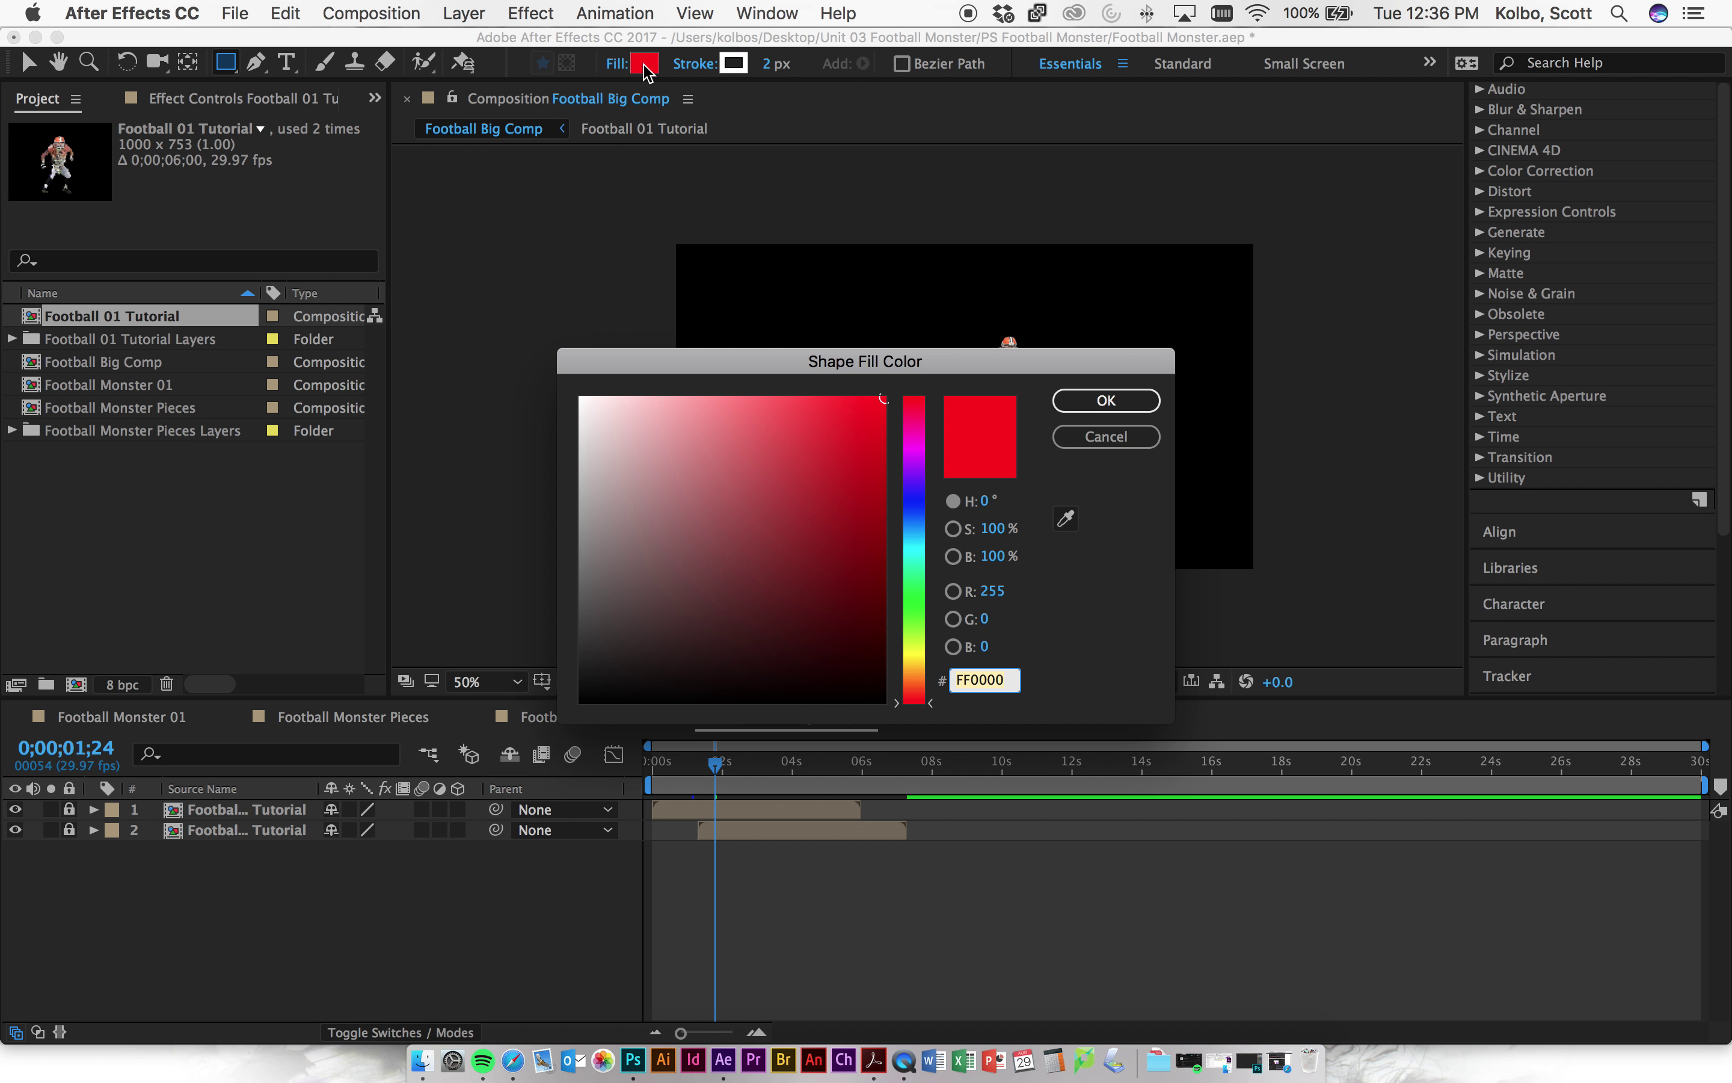
pyautogui.moveTo(803, 558); pyautogui.dragTo(872, 564)
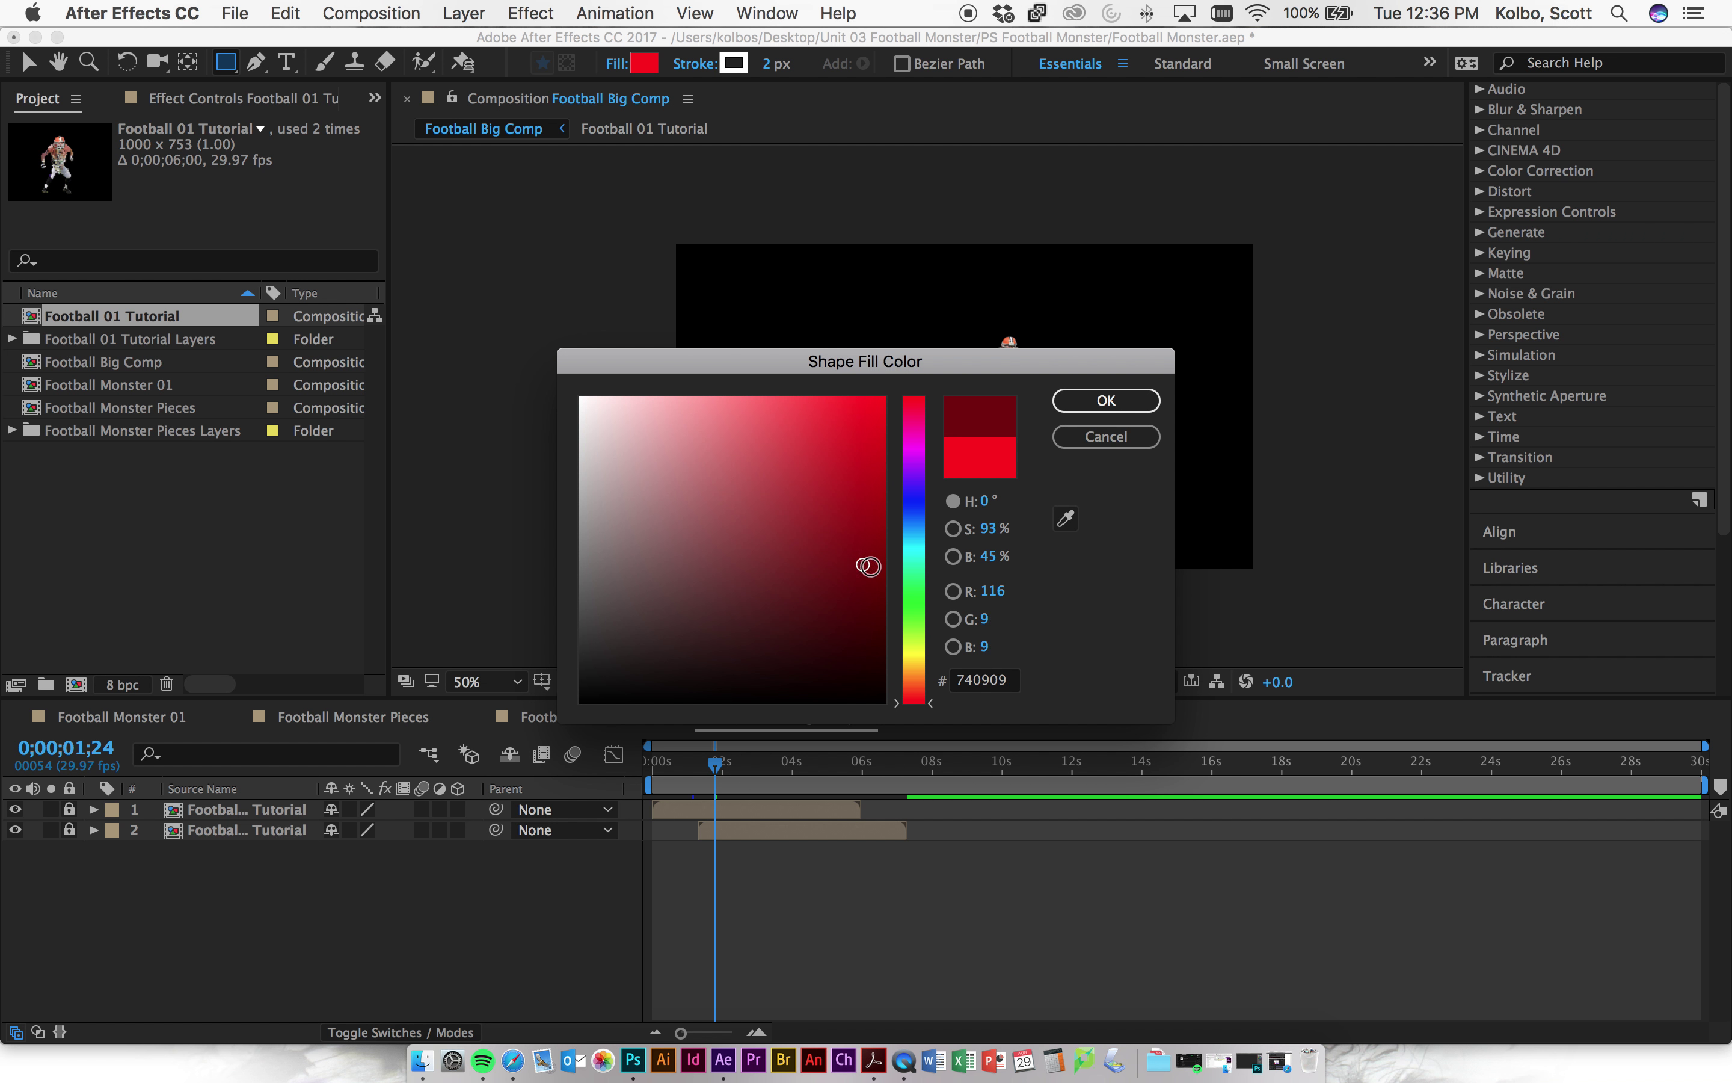
pyautogui.click(923, 501)
pyautogui.moveTo(872, 506); pyautogui.dragTo(885, 481)
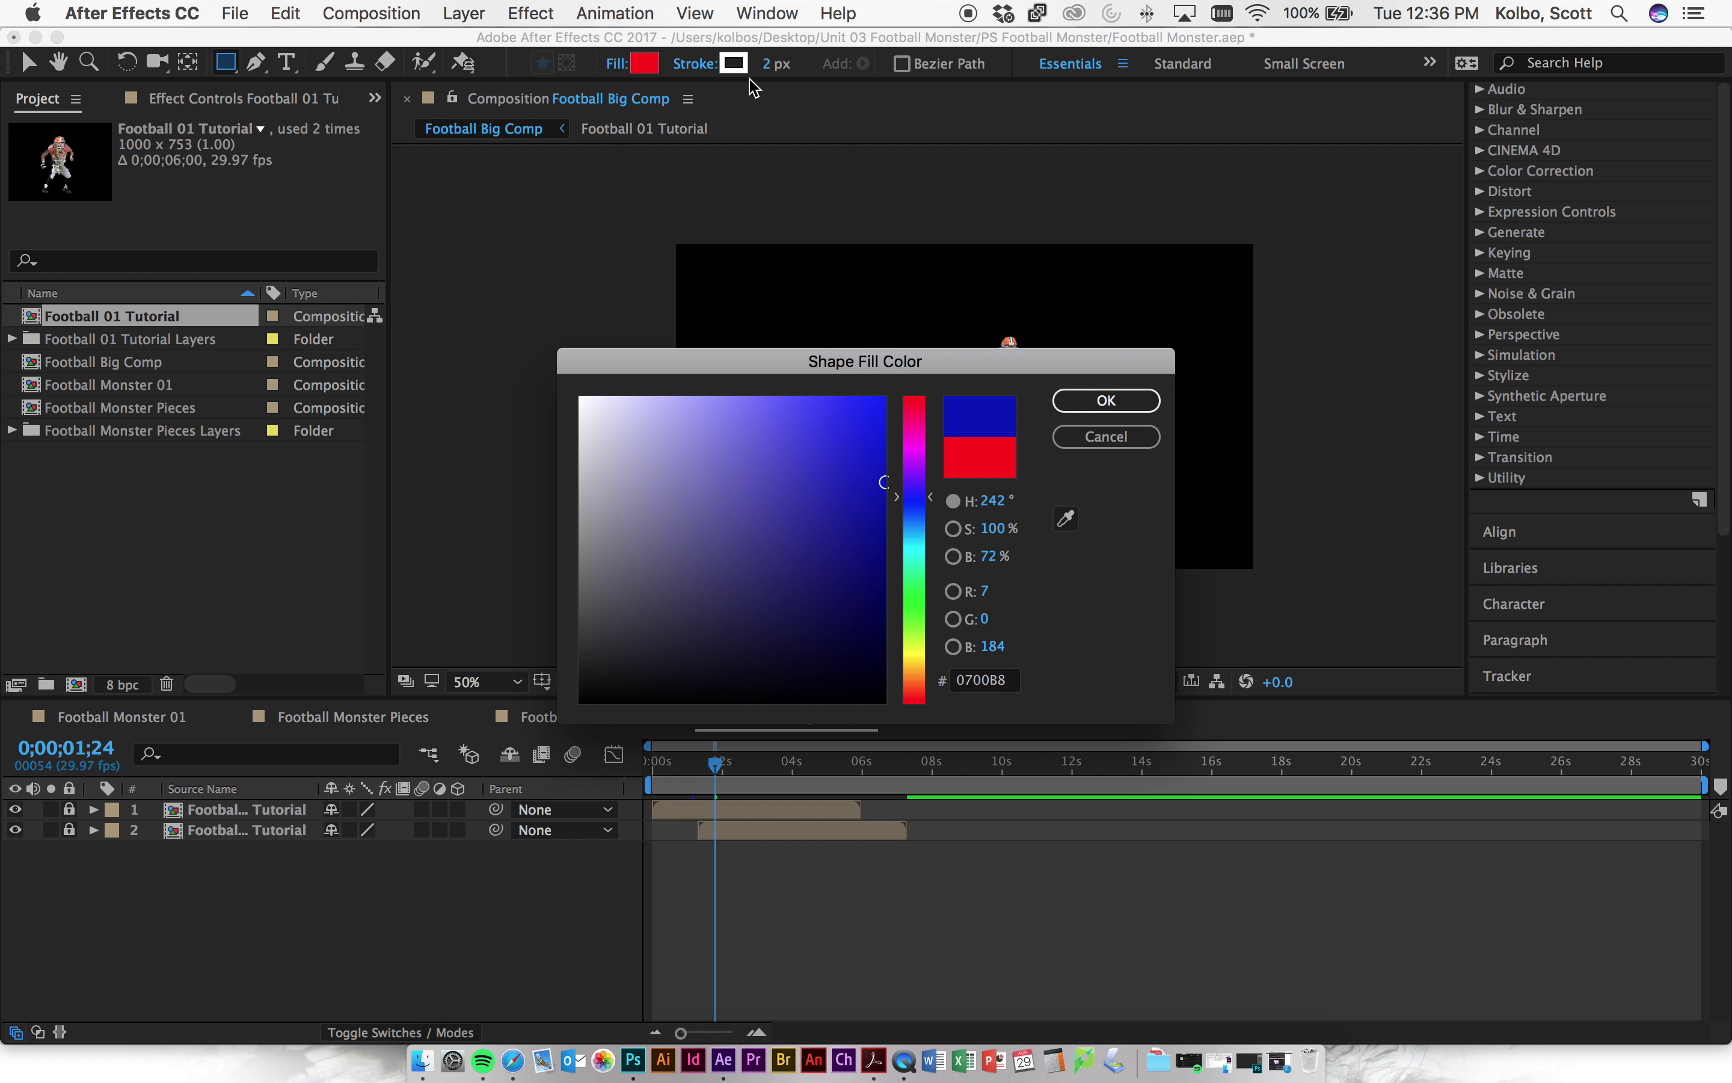
pyautogui.click(1073, 399)
pyautogui.moveTo(784, 63); pyautogui.dragTo(783, 63)
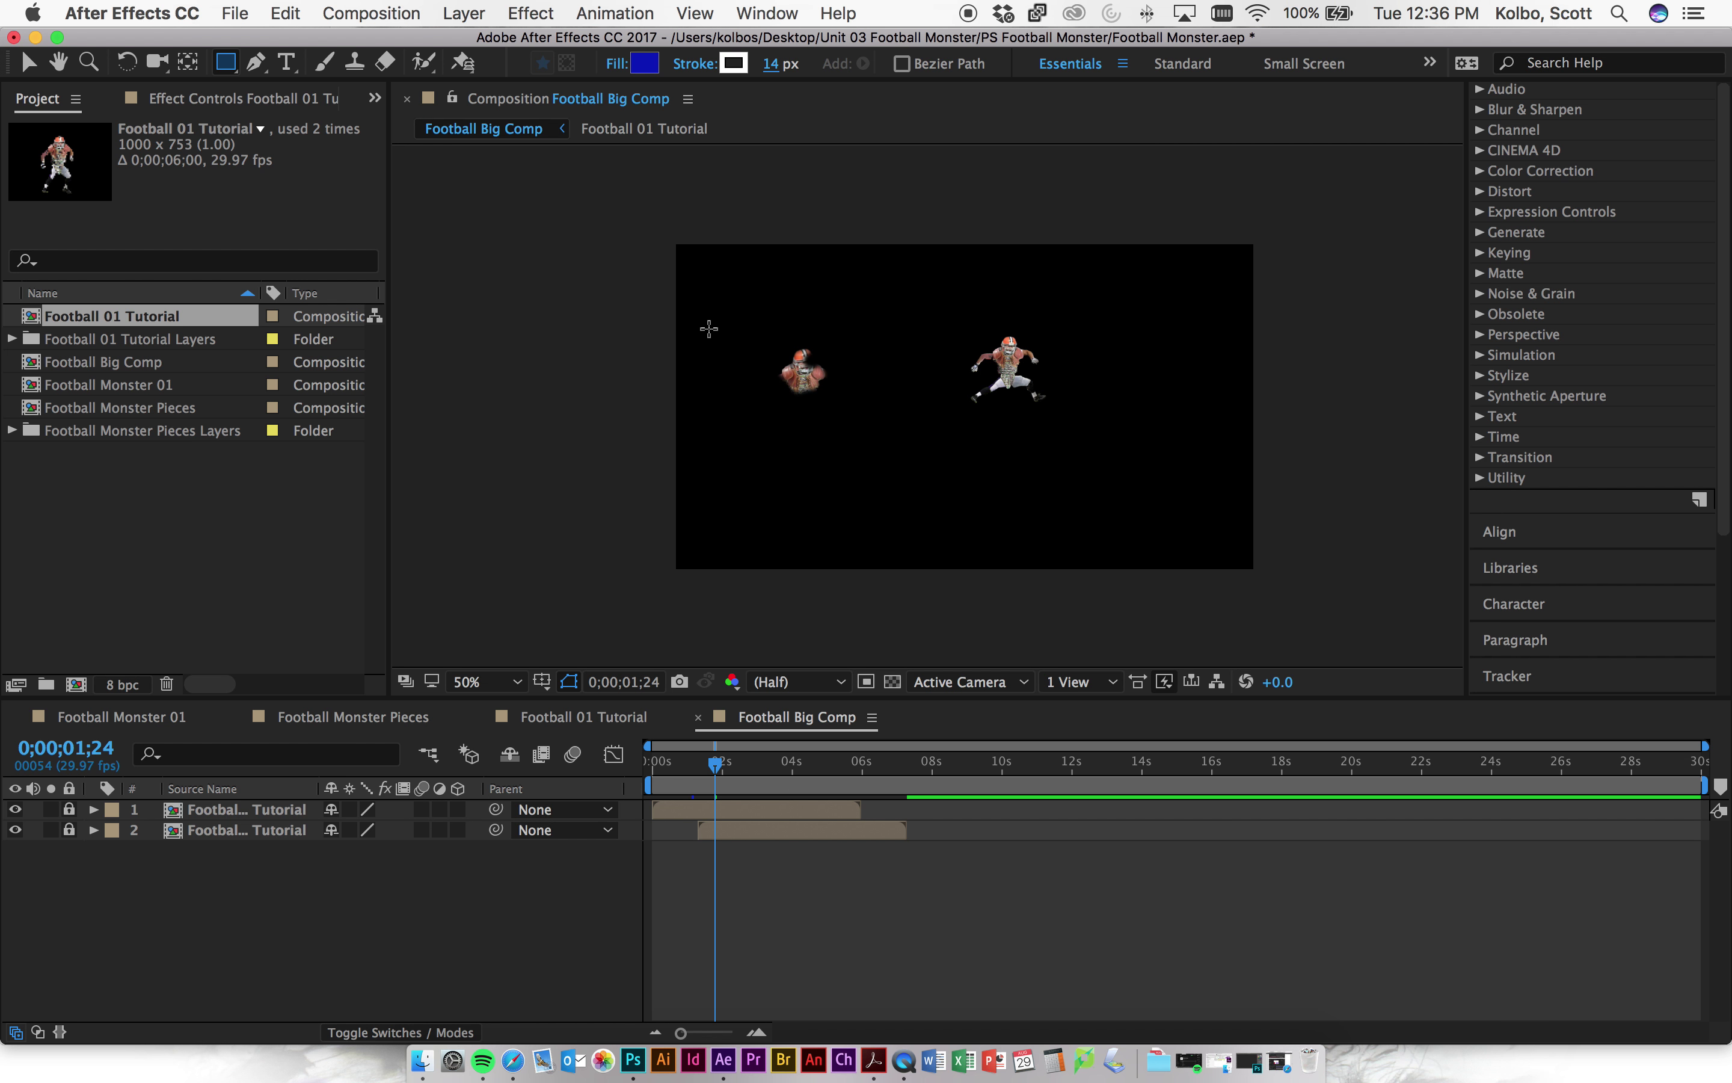
# - Draw a blue rectangle over the masked player on the left of the frame and toggle its layer's visibility off and on
pyautogui.moveTo(708, 329)
pyautogui.mouseDown()
pyautogui.moveTo(860, 471)
pyautogui.moveTo(929, 501)
pyautogui.moveTo(900, 484)
pyautogui.mouseUp()
pyautogui.click(251, 809)
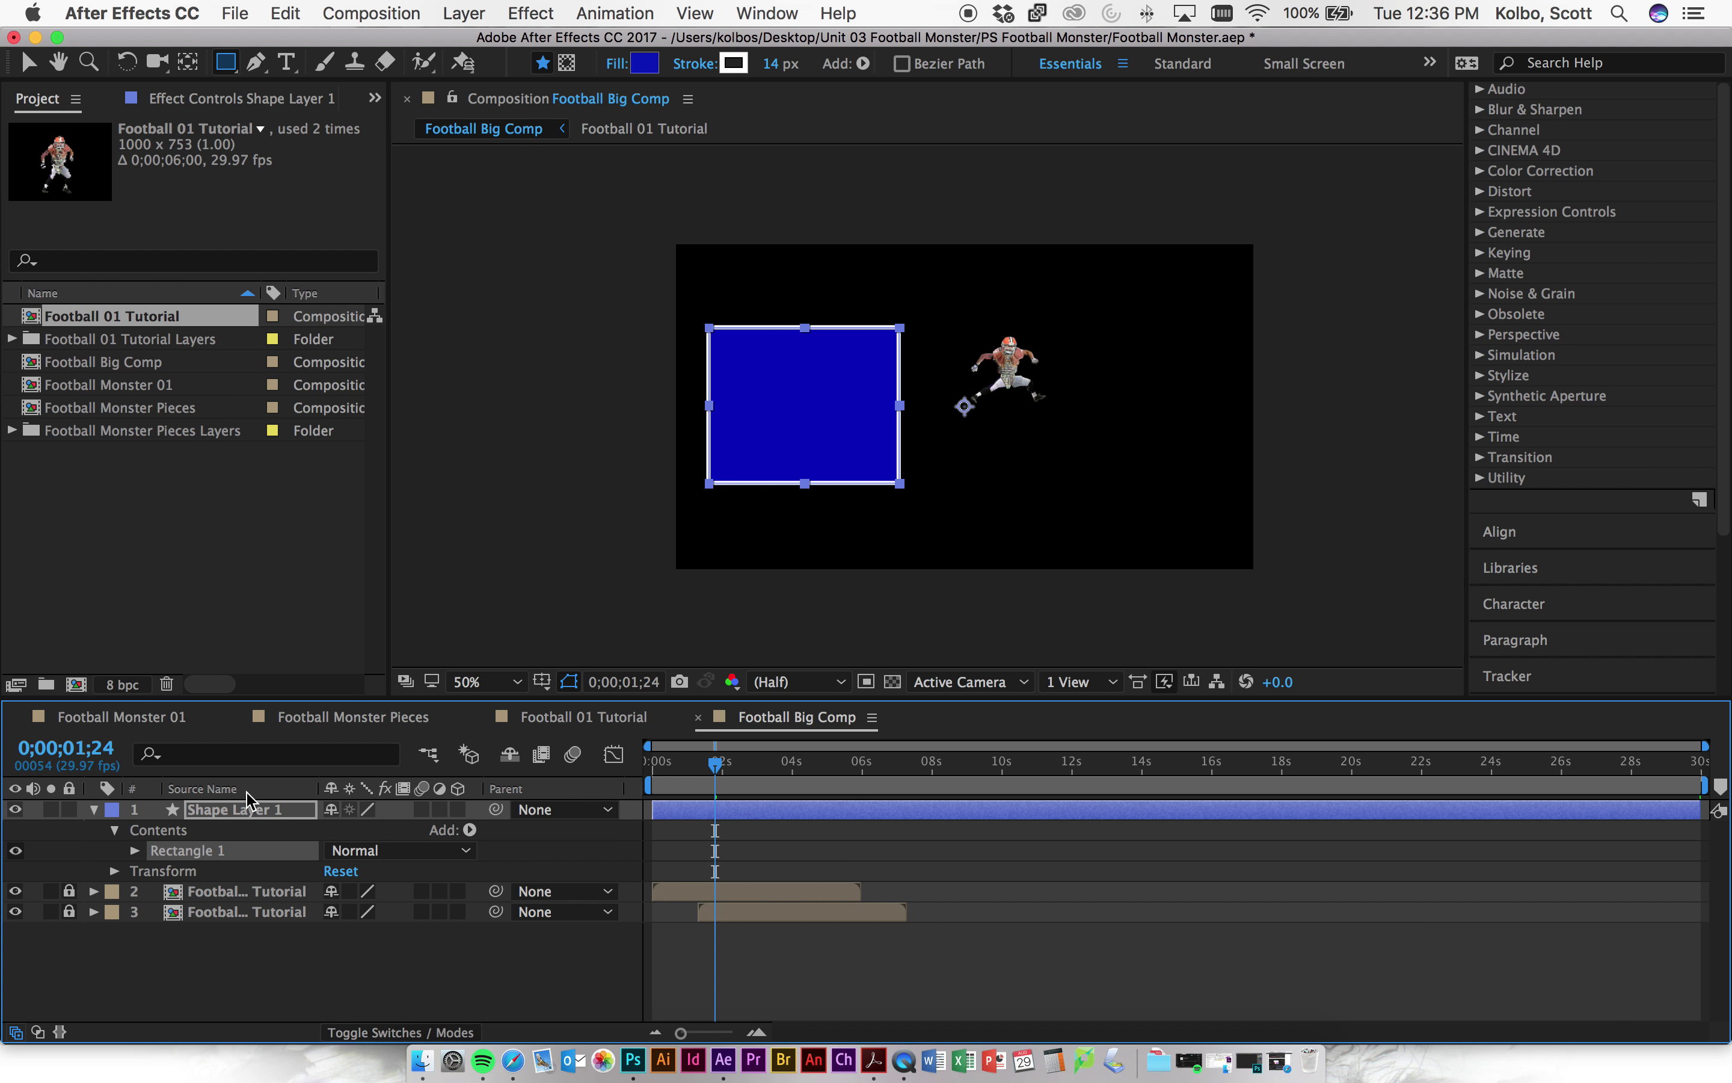
pyautogui.click(15, 810)
pyautogui.click(15, 809)
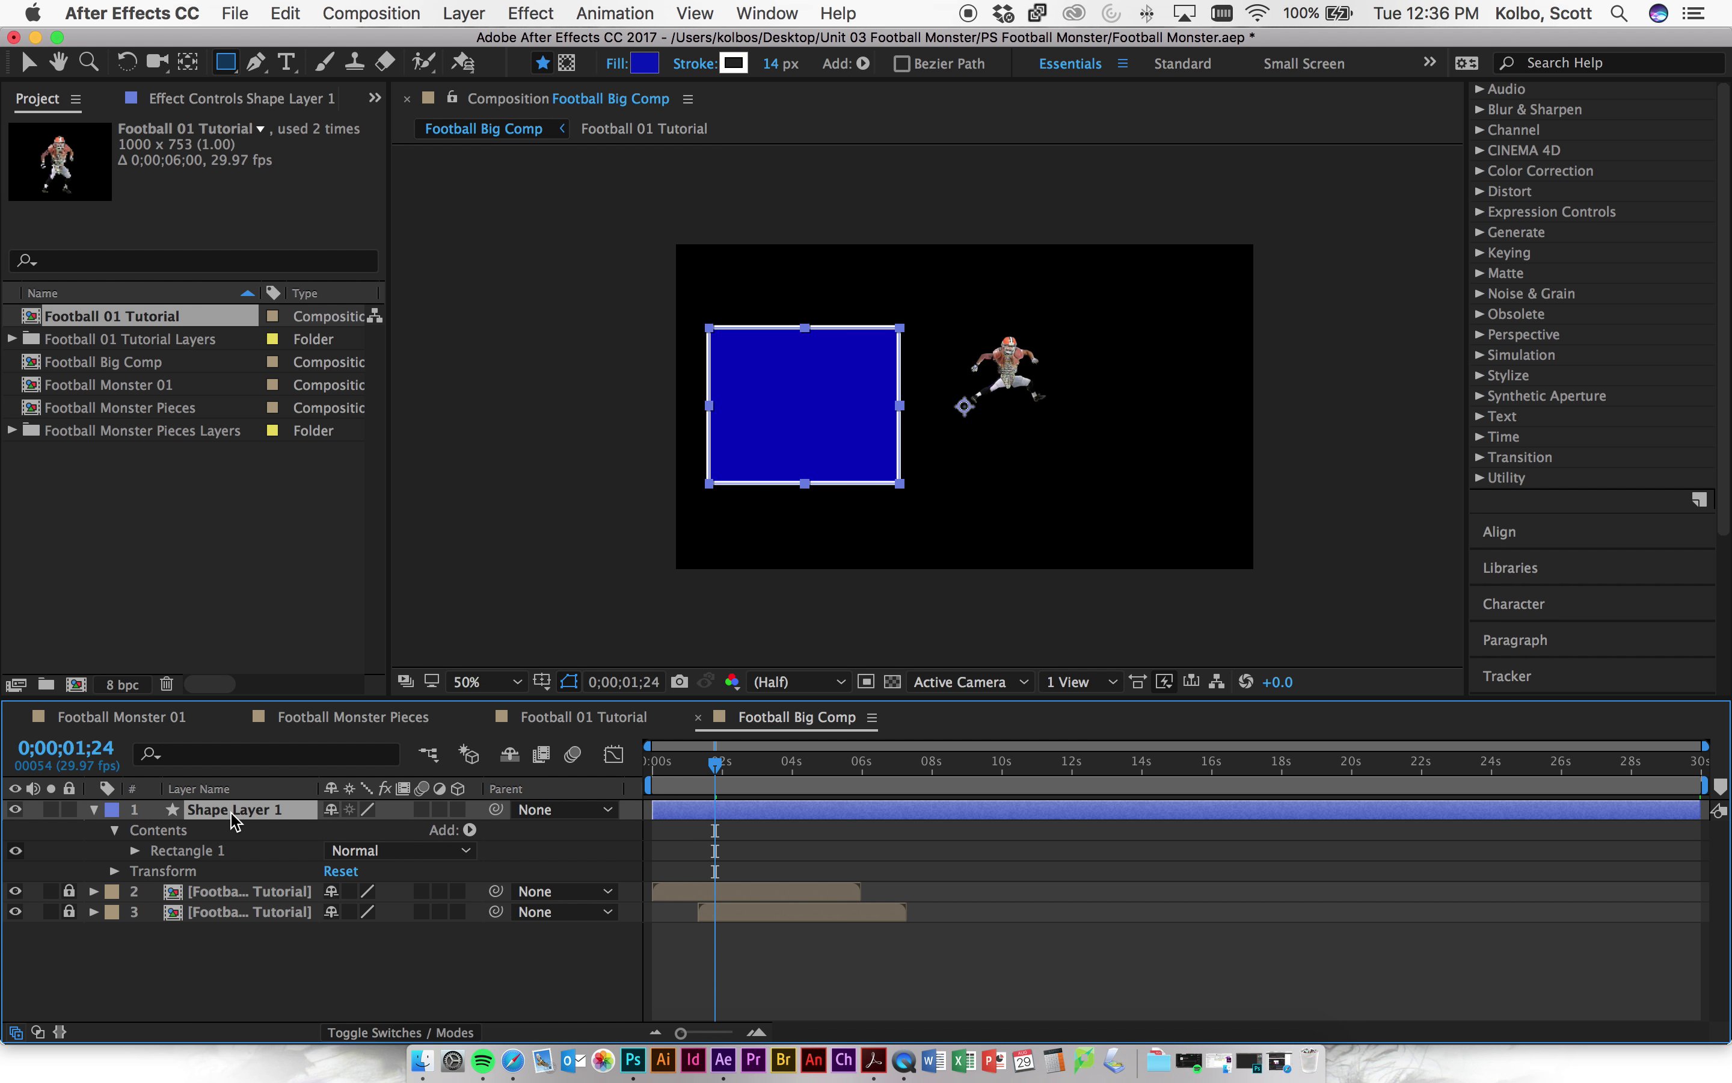
# - Place the rectangle's shape layer beneath both Football 01 Tutorial layers and move the rectangle behind the leaping player
pyautogui.moveTo(233, 816); pyautogui.dragTo(248, 932)
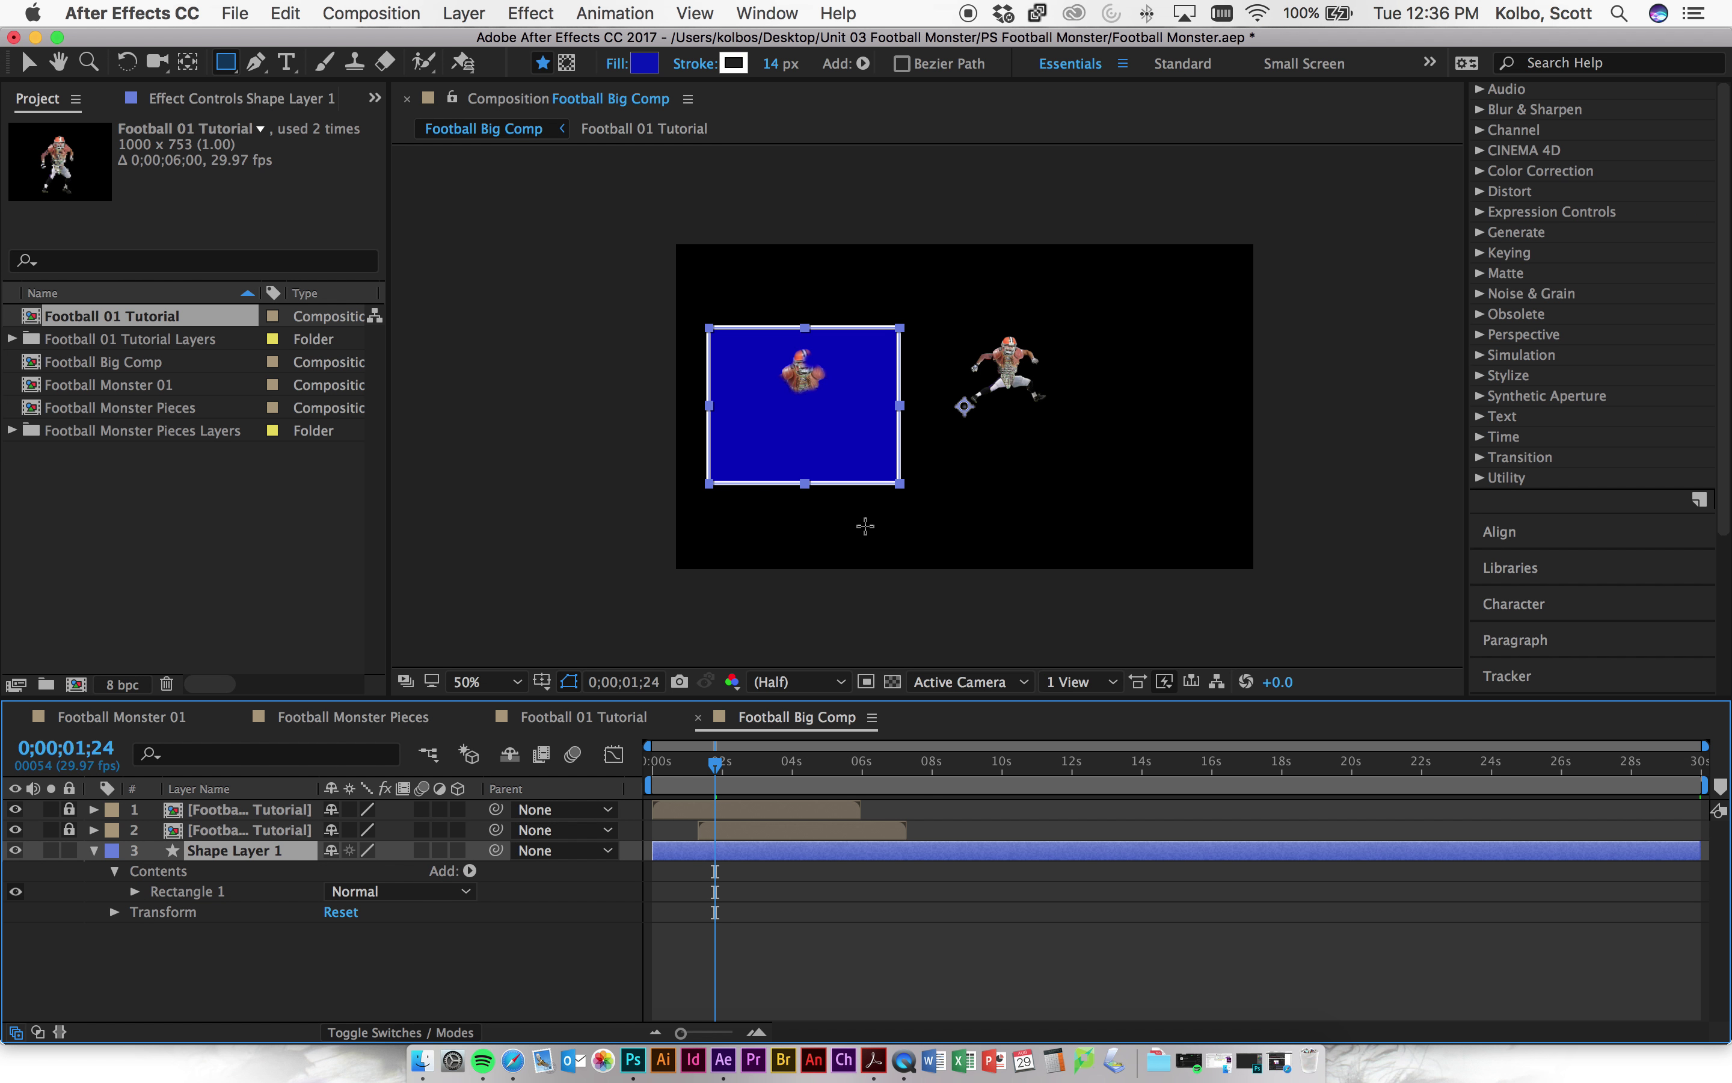
pyautogui.click(29, 64)
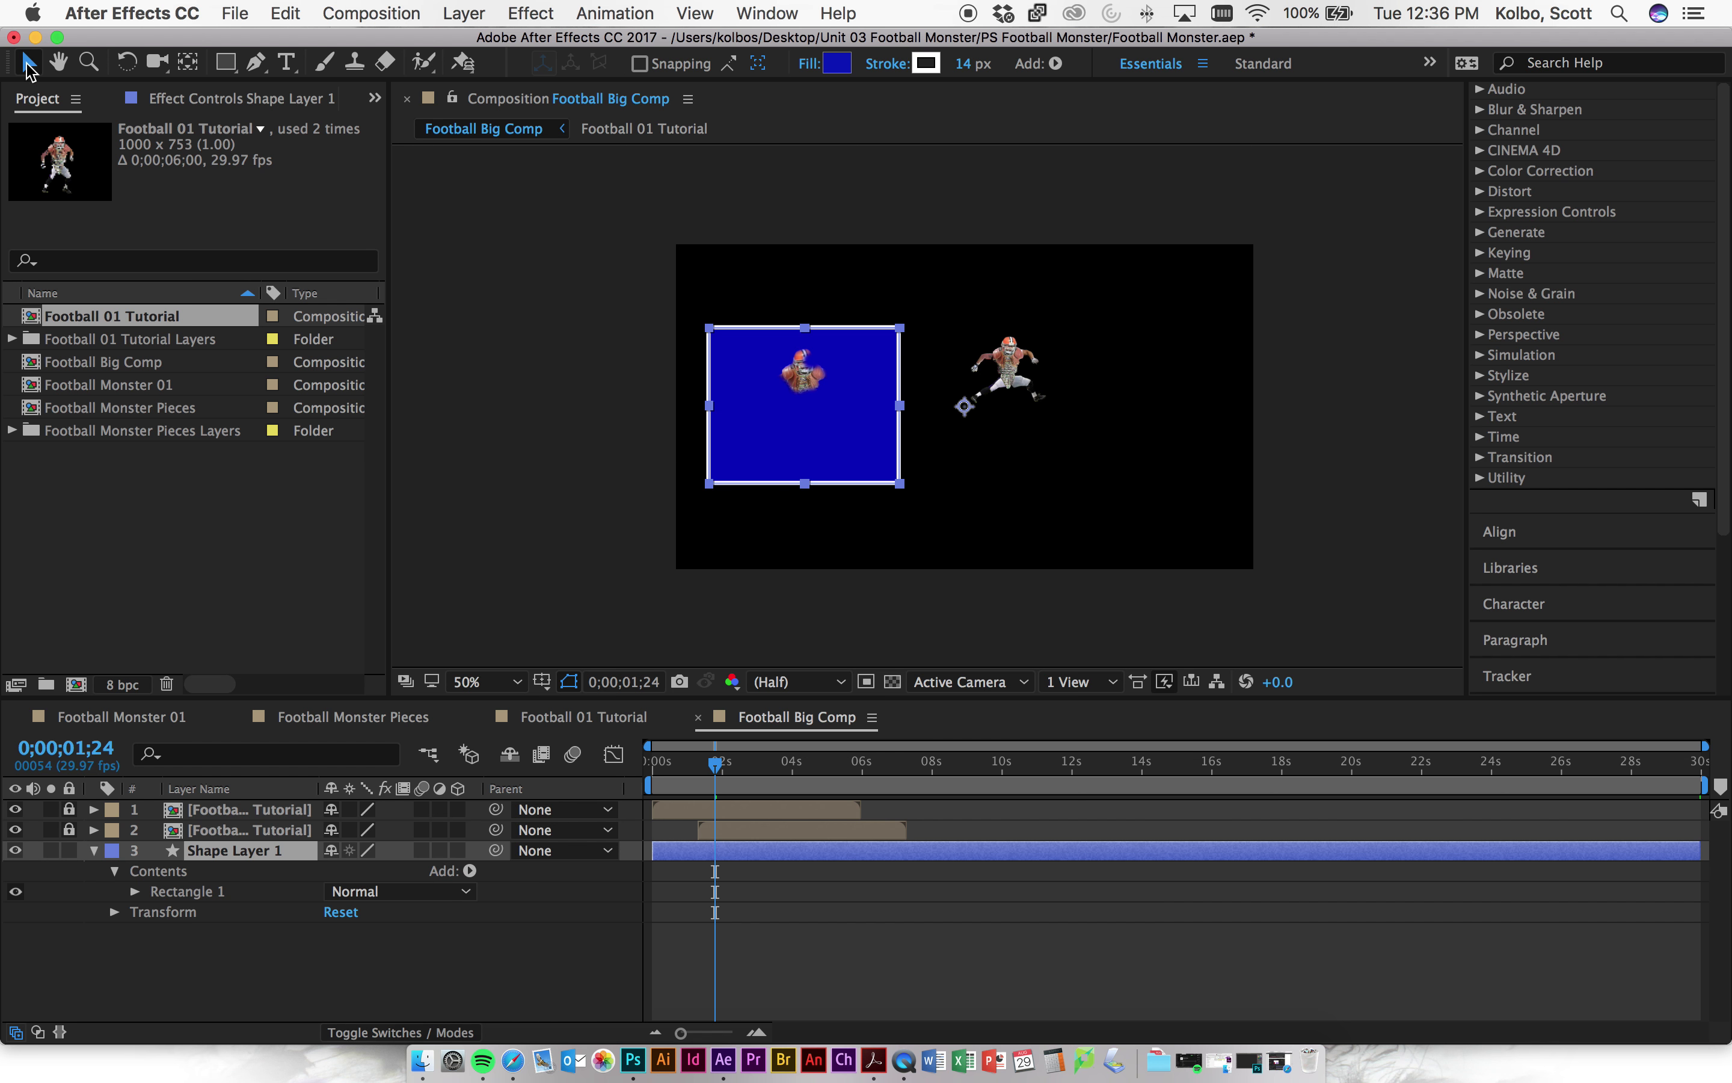
pyautogui.moveTo(817, 450); pyautogui.dragTo(996, 439)
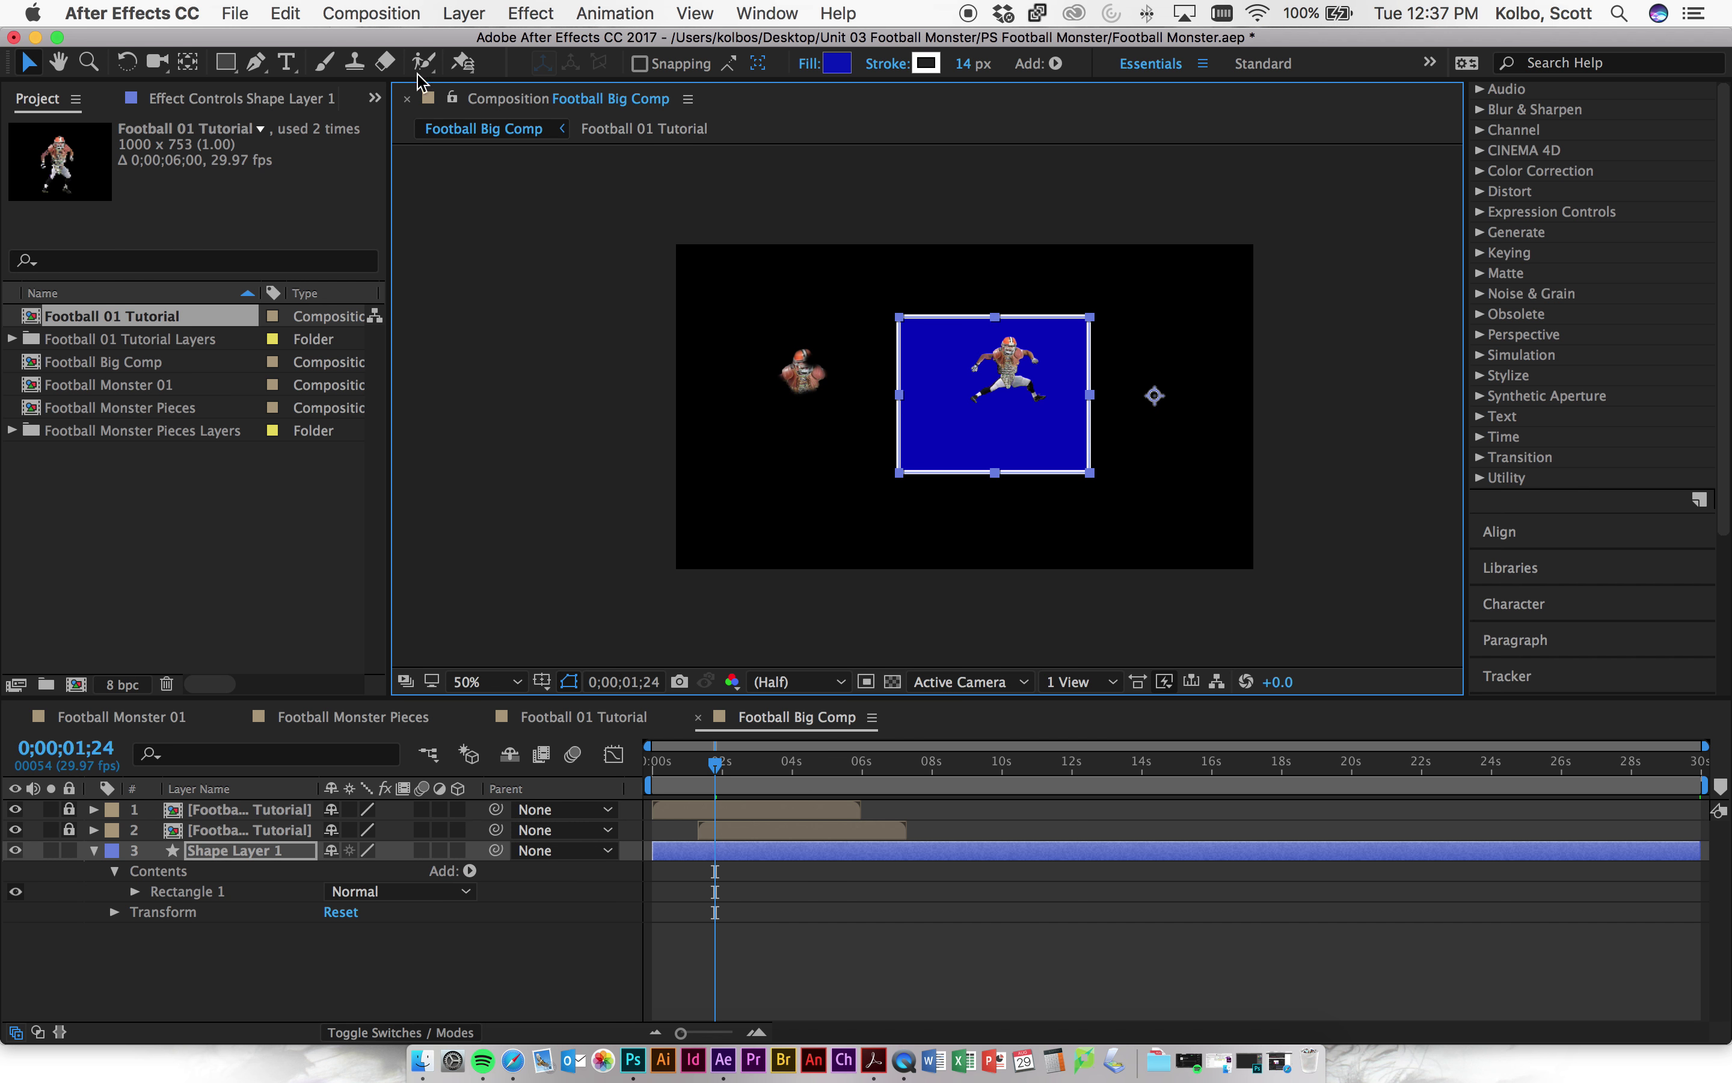
# - Examine the leaping player against the blue rectangle at several magnifications, ending at 50%
pyautogui.click(88, 64)
pyautogui.click(1020, 392)
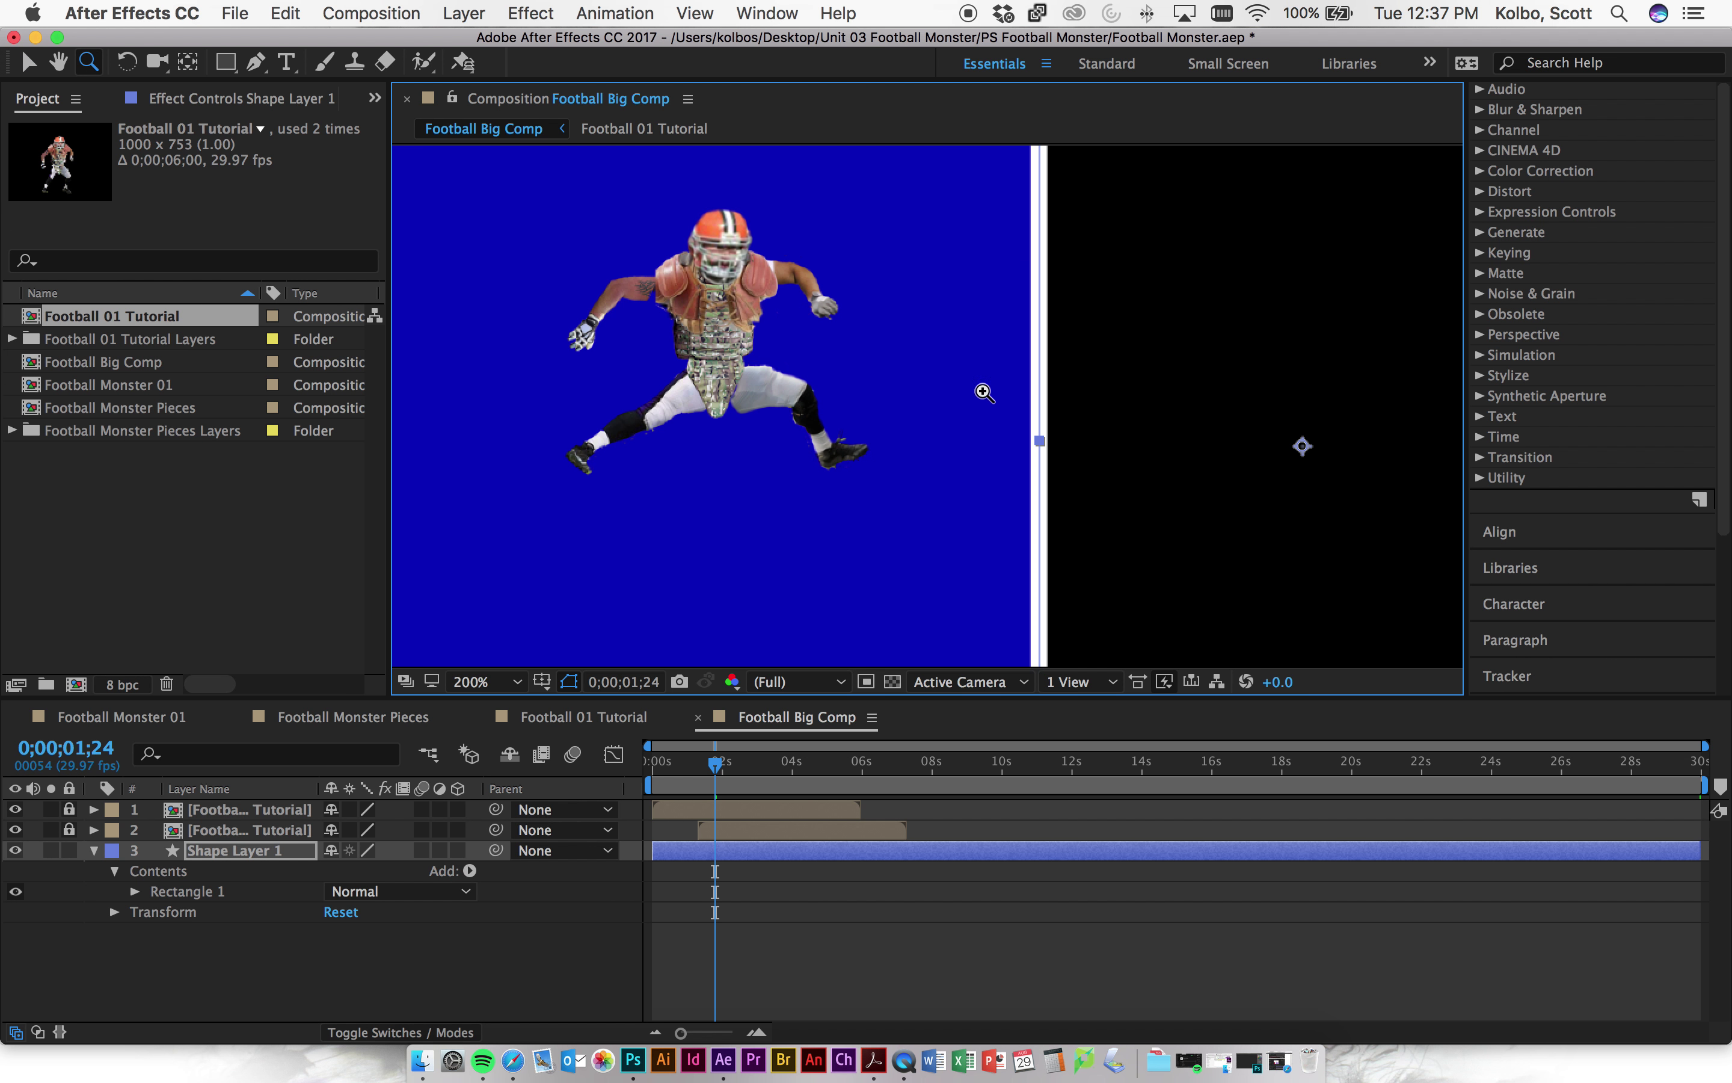
pyautogui.click(774, 378)
pyautogui.keyDown('alt'); pyautogui.click(772, 380); pyautogui.keyUp('alt')
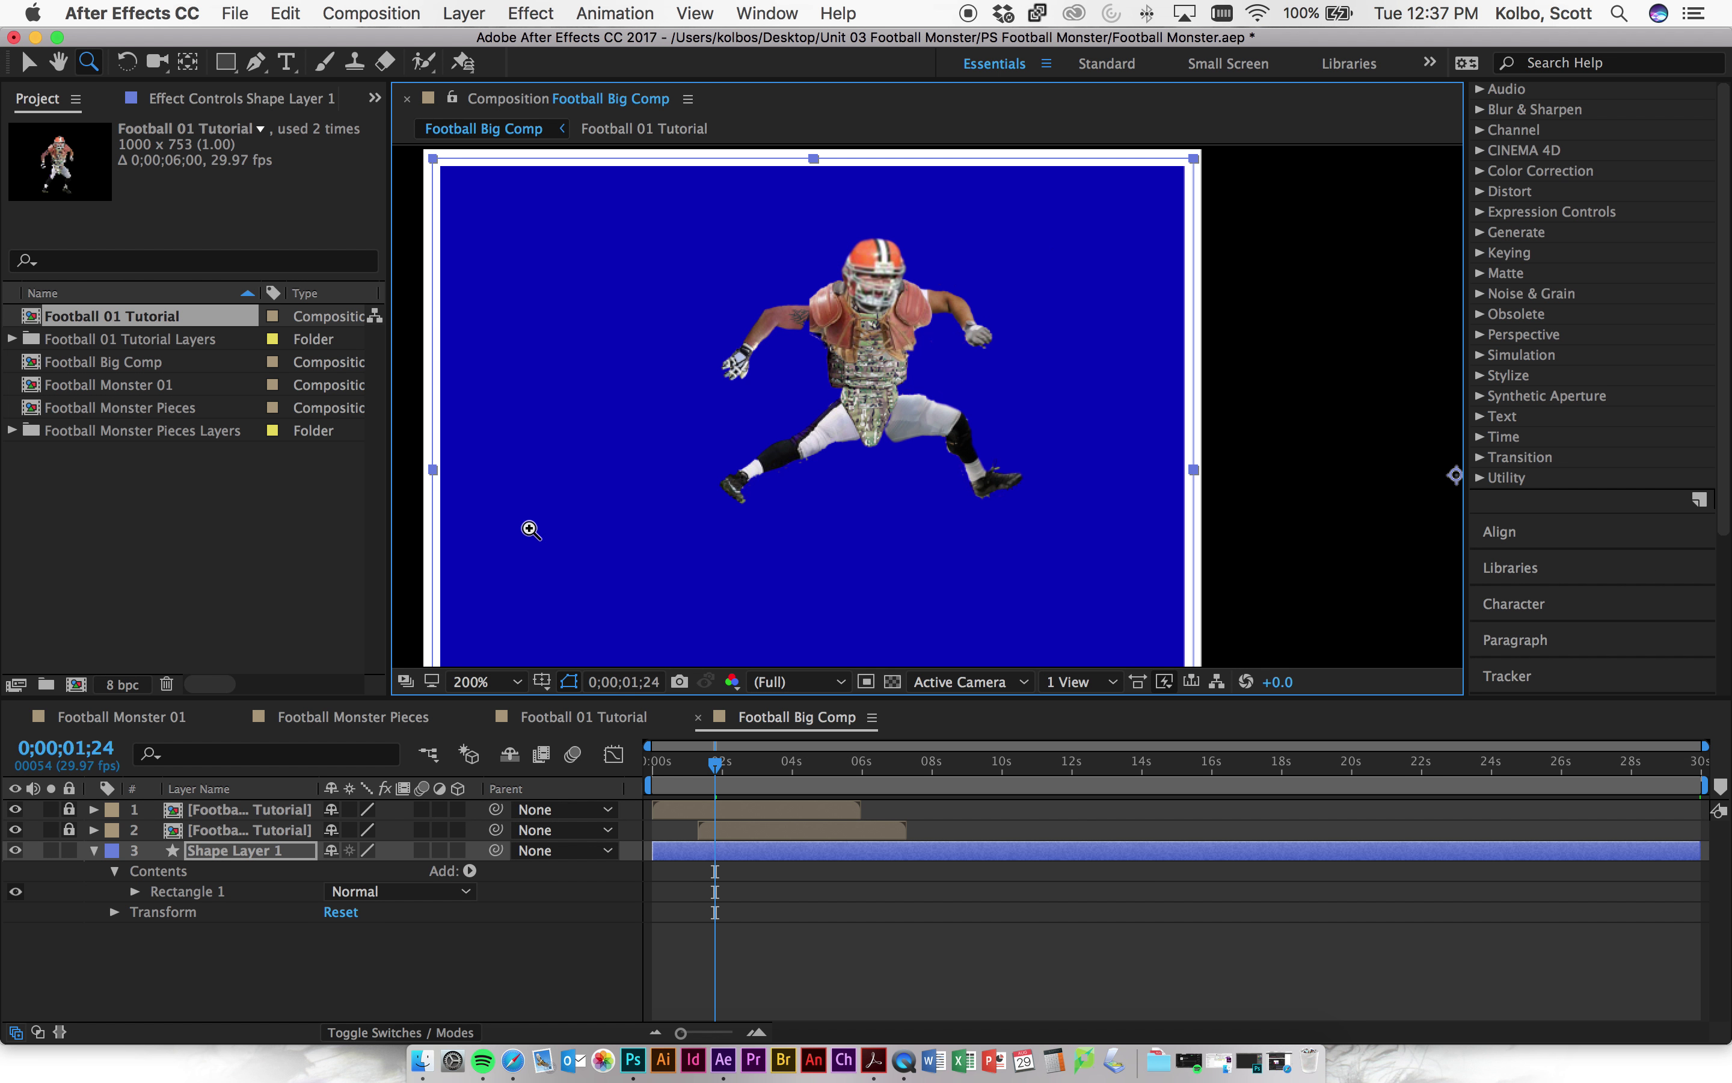
pyautogui.press(',')
pyautogui.press(',')
pyautogui.press('.')
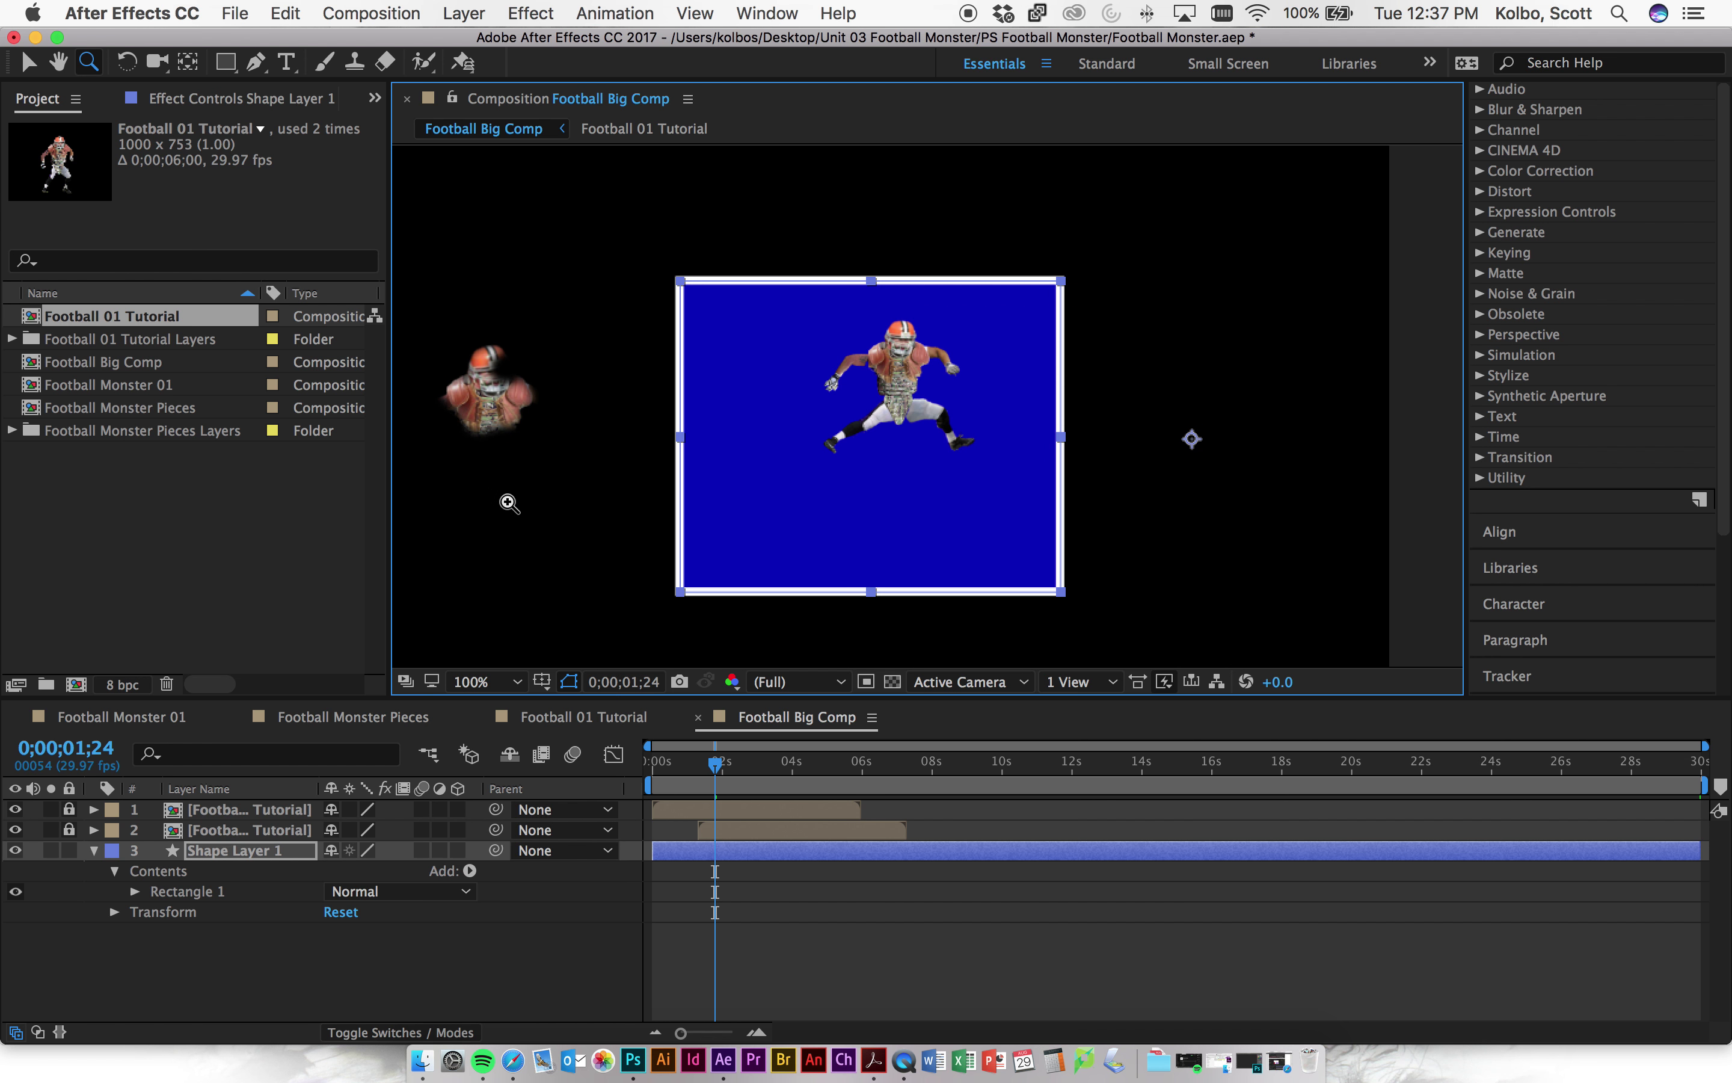
pyautogui.press(',')
pyautogui.press(',')
pyautogui.press(',')
pyautogui.press('.')
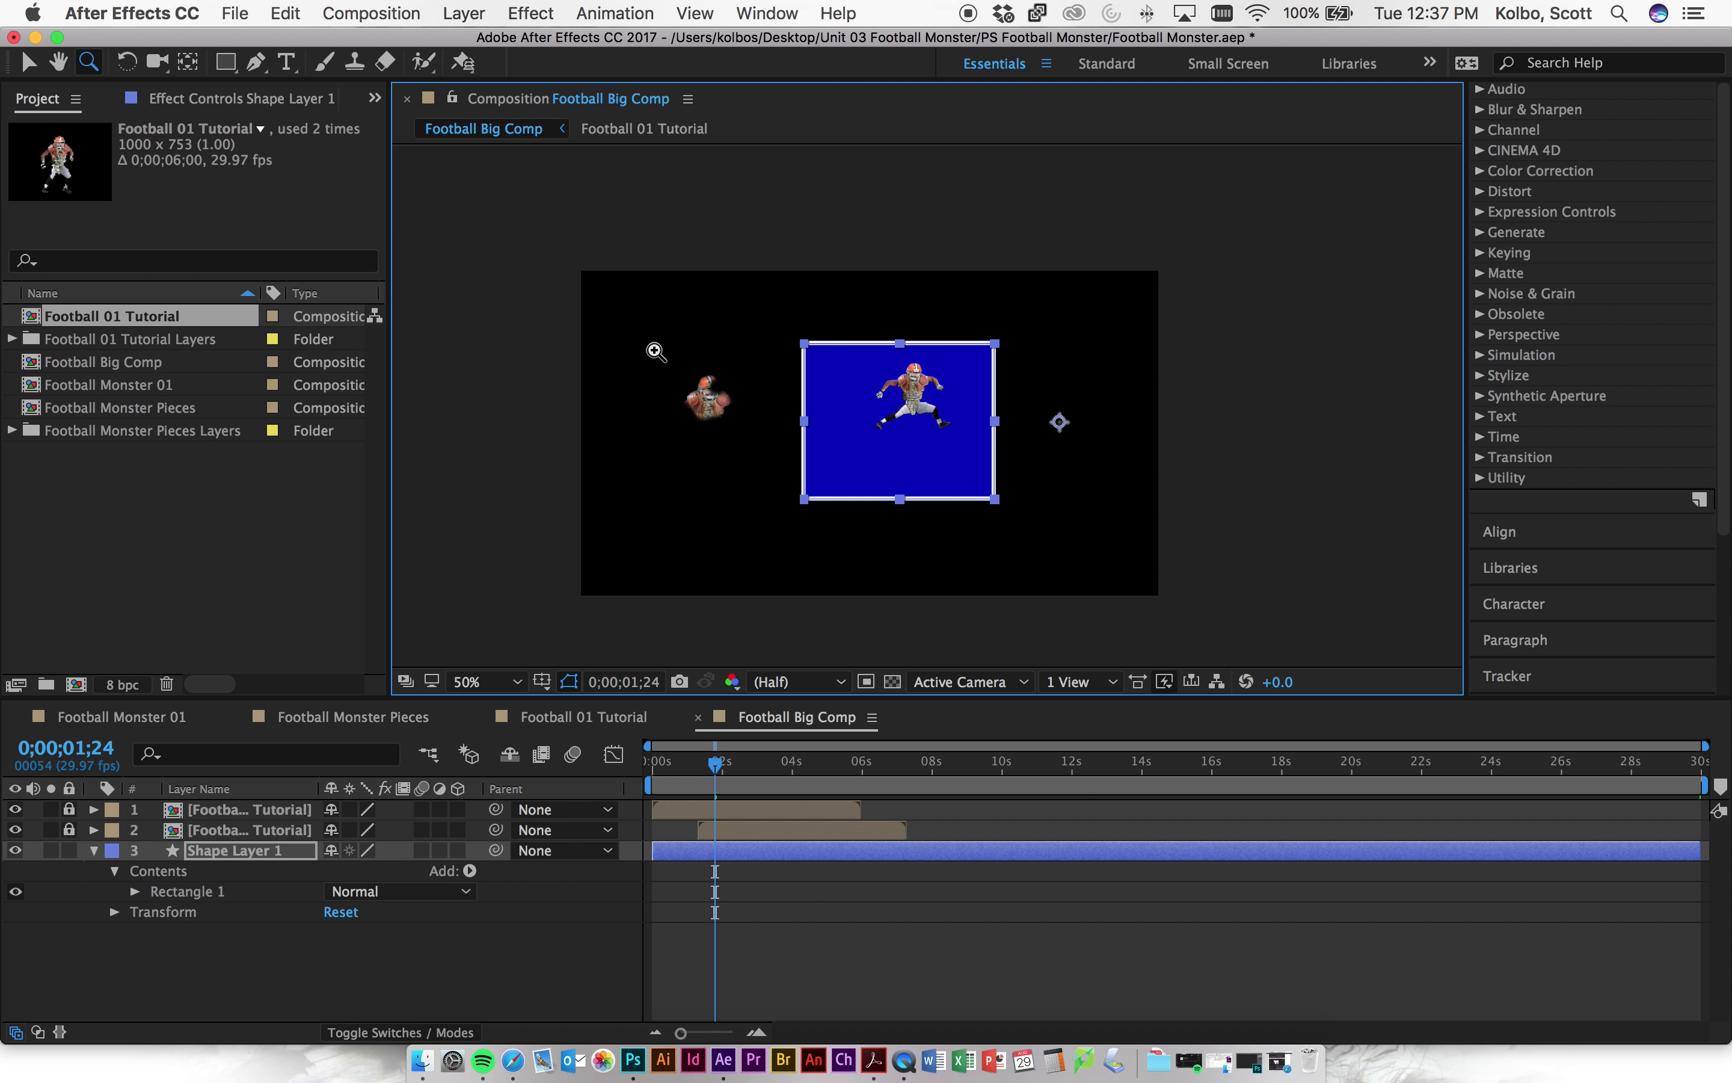
# - Delete the blue rectangle's shape layer from the composition
pyautogui.click(29, 61)
pyautogui.moveTo(226, 62); pyautogui.dragTo(295, 84)
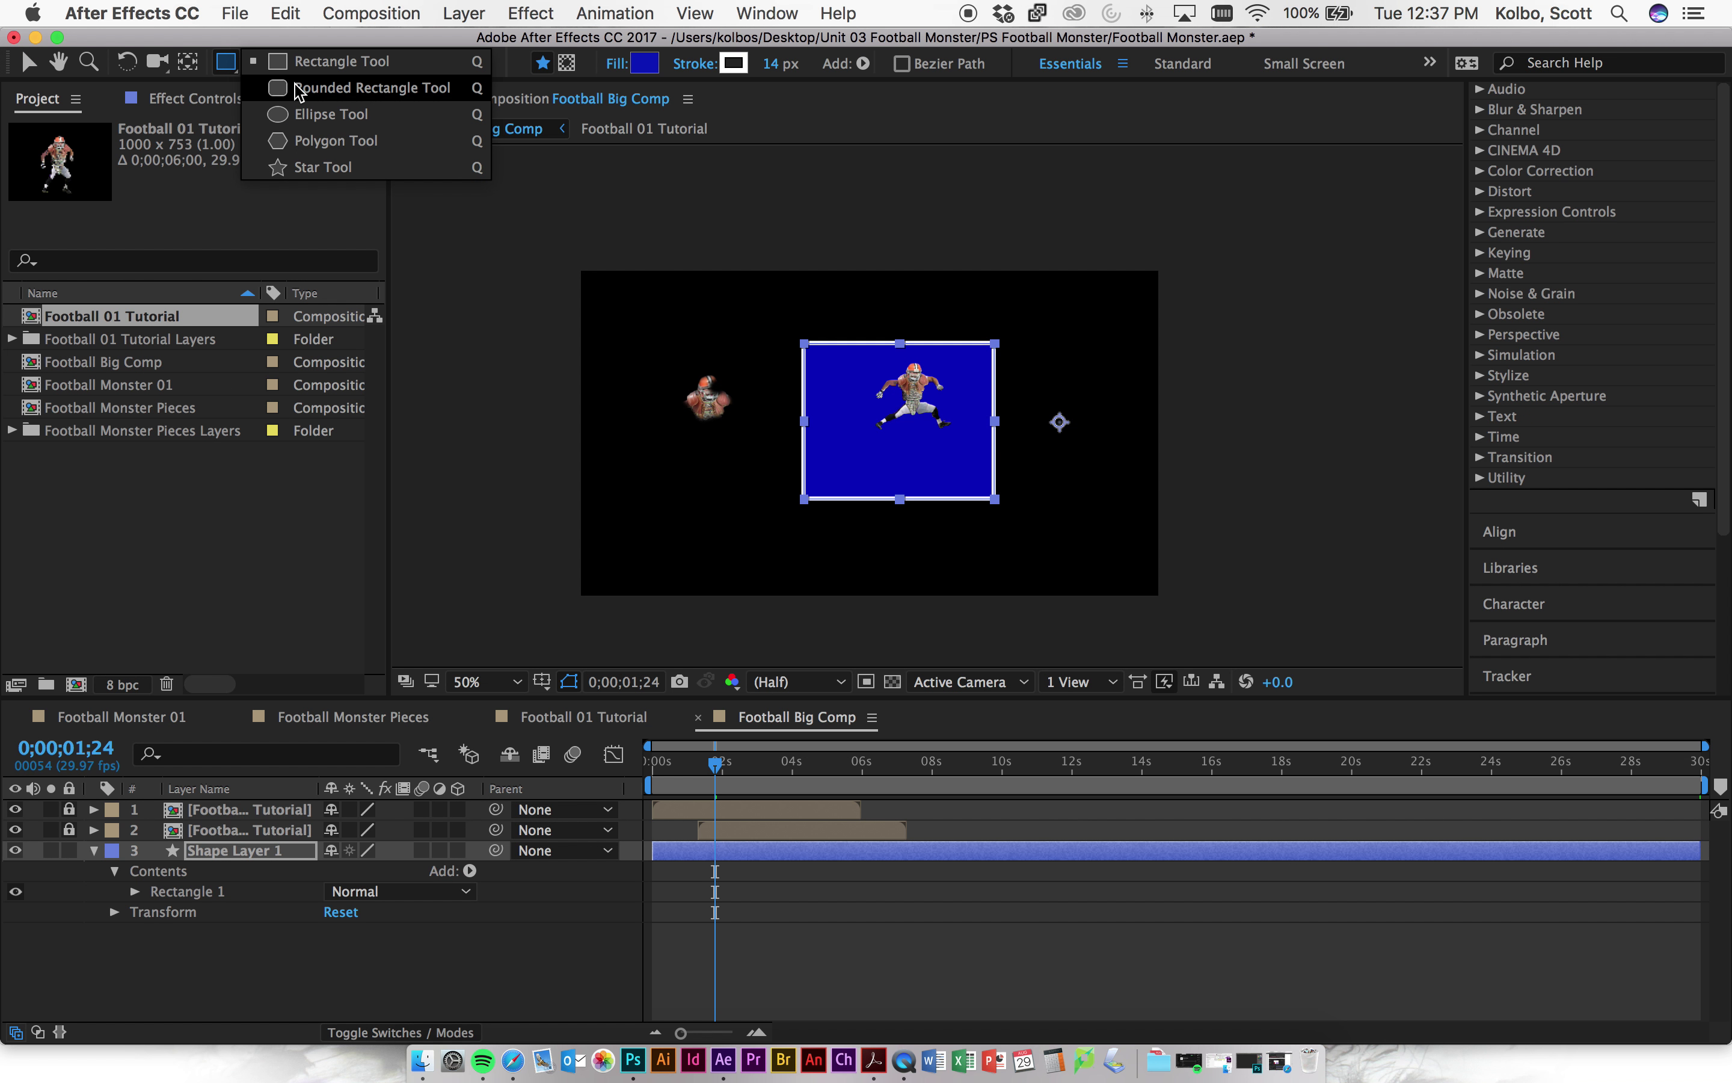
pyautogui.moveTo(294, 100); pyautogui.dragTo(583, 187)
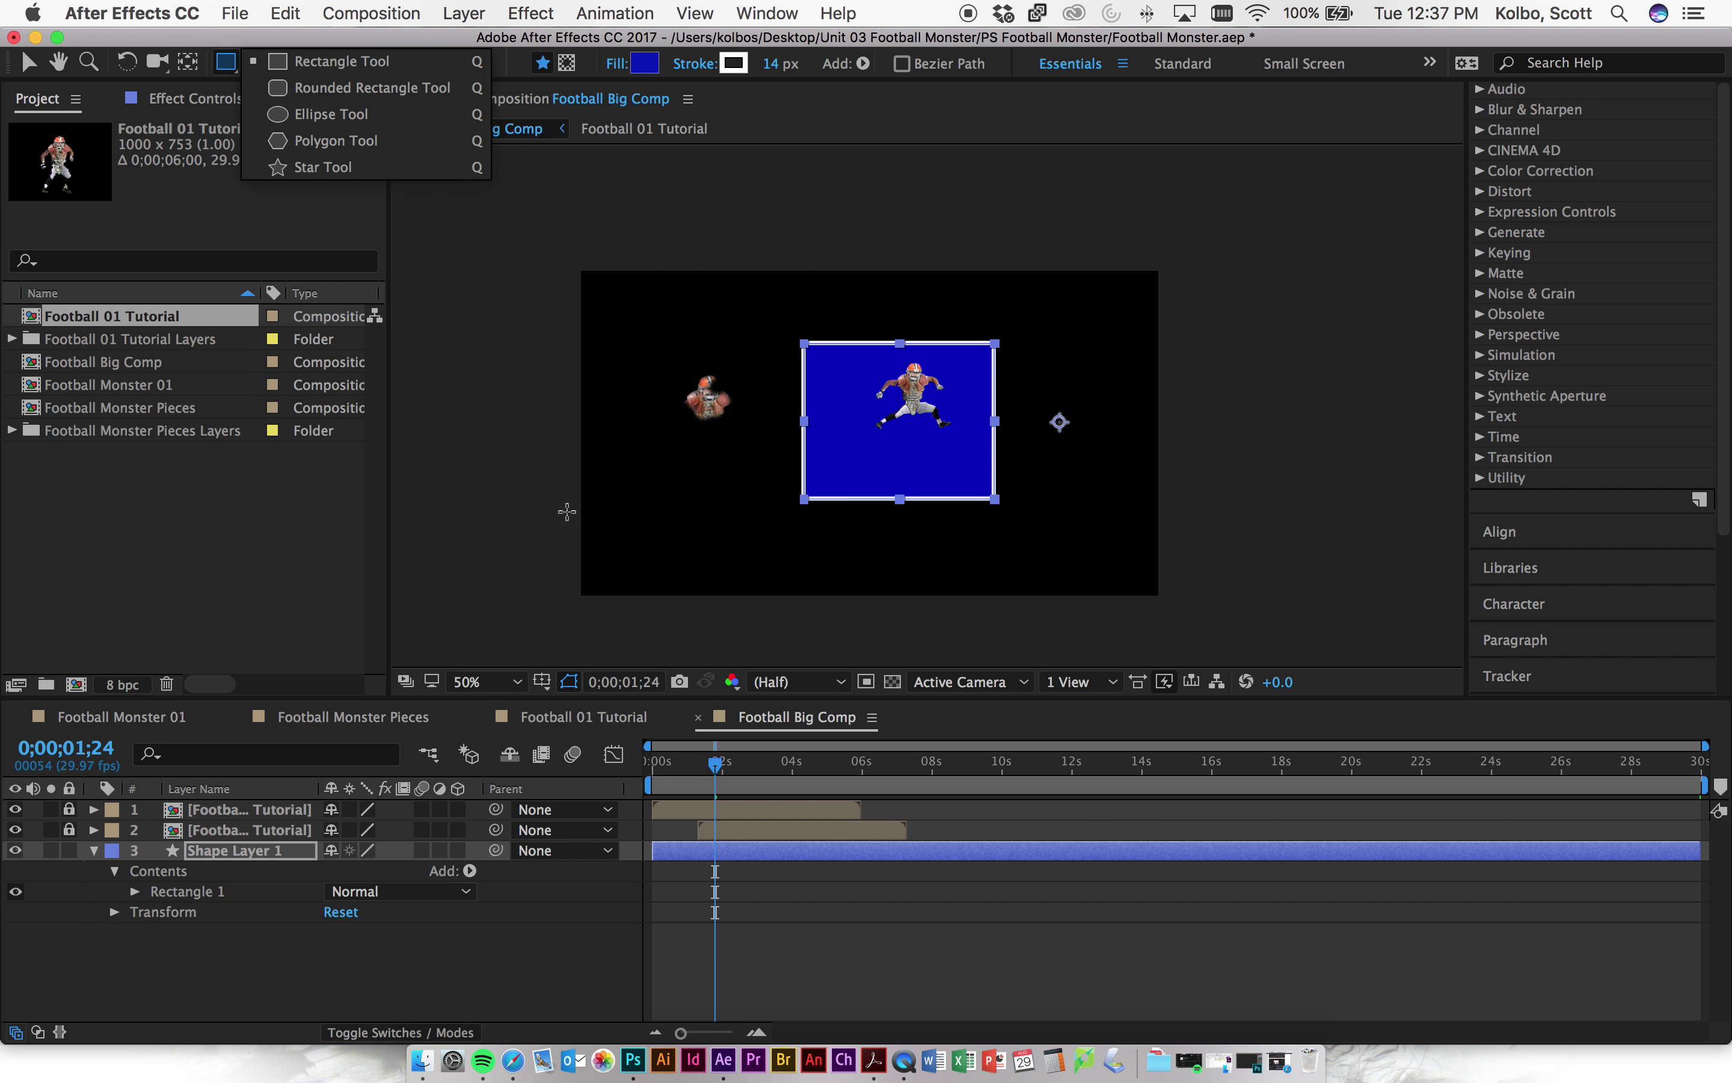
pyautogui.click(244, 872)
pyautogui.press('Delete')
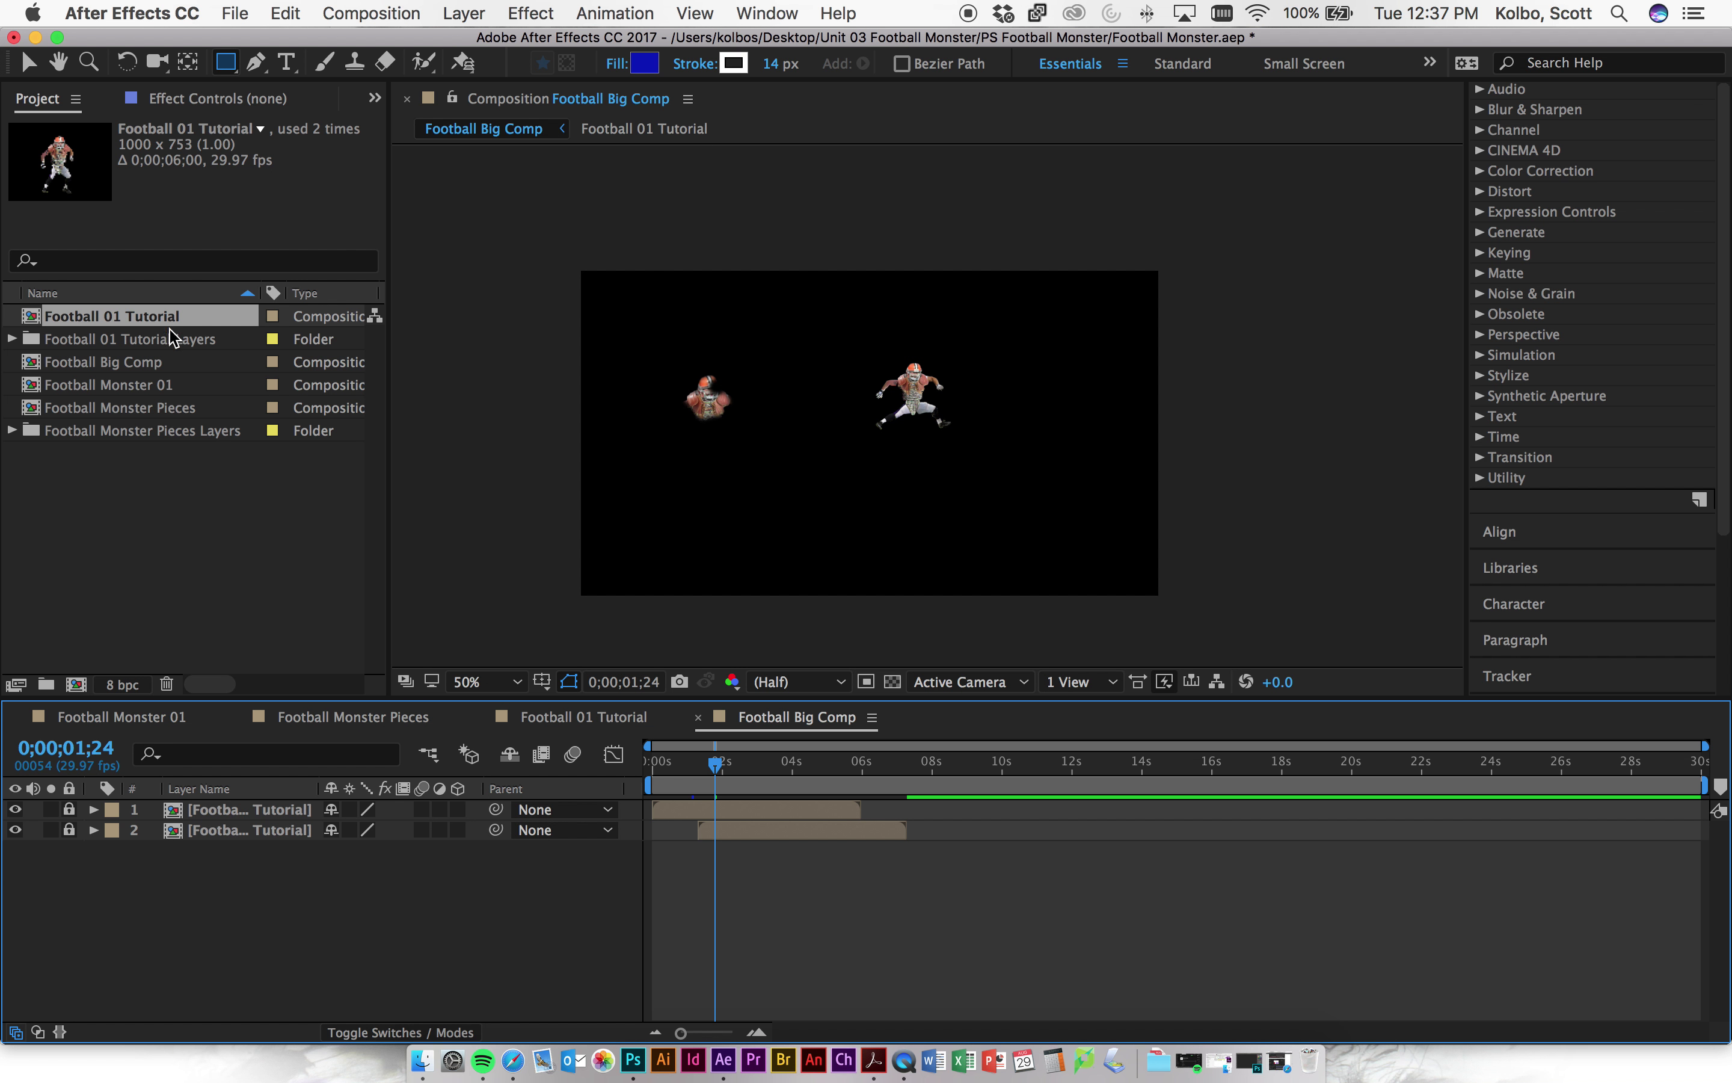
# - Draw a blue star with the Star tool beside the leaping player and move it outside the frame's right edge
pyautogui.moveTo(226, 63); pyautogui.dragTo(339, 176)
pyautogui.moveTo(1016, 443); pyautogui.dragTo(1036, 471)
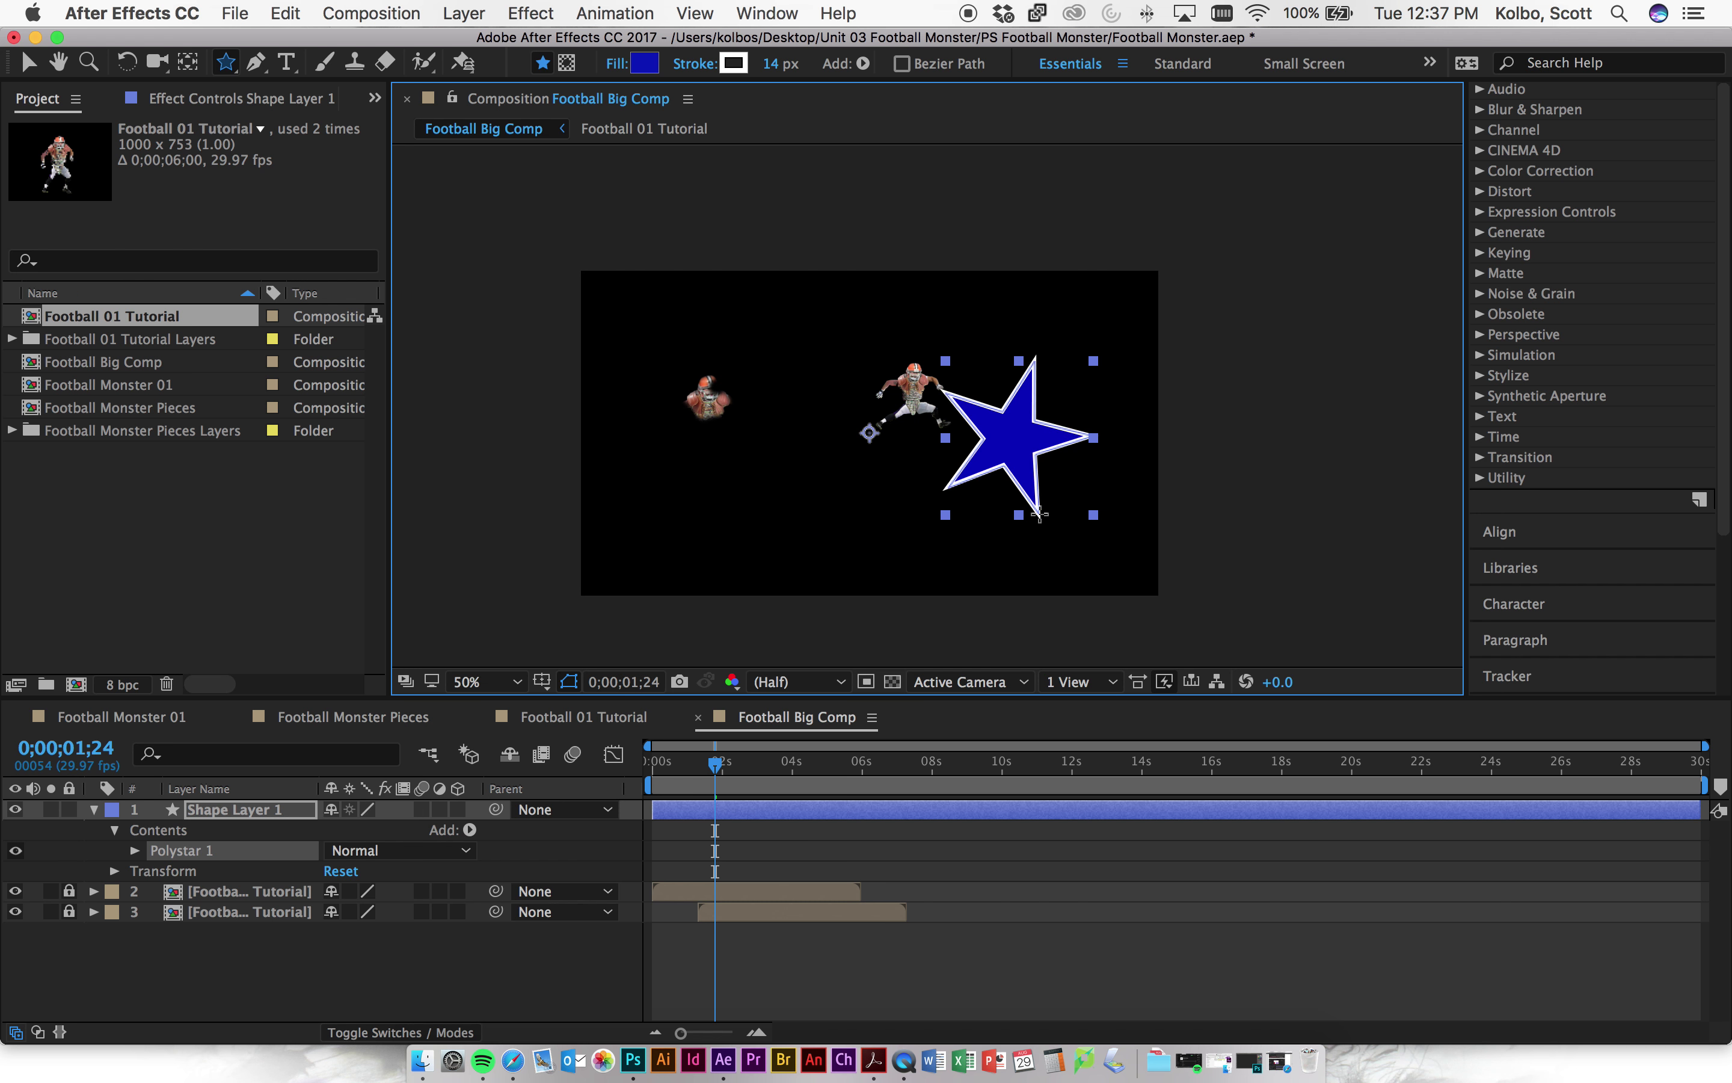
pyautogui.moveTo(1039, 505); pyautogui.dragTo(1036, 500)
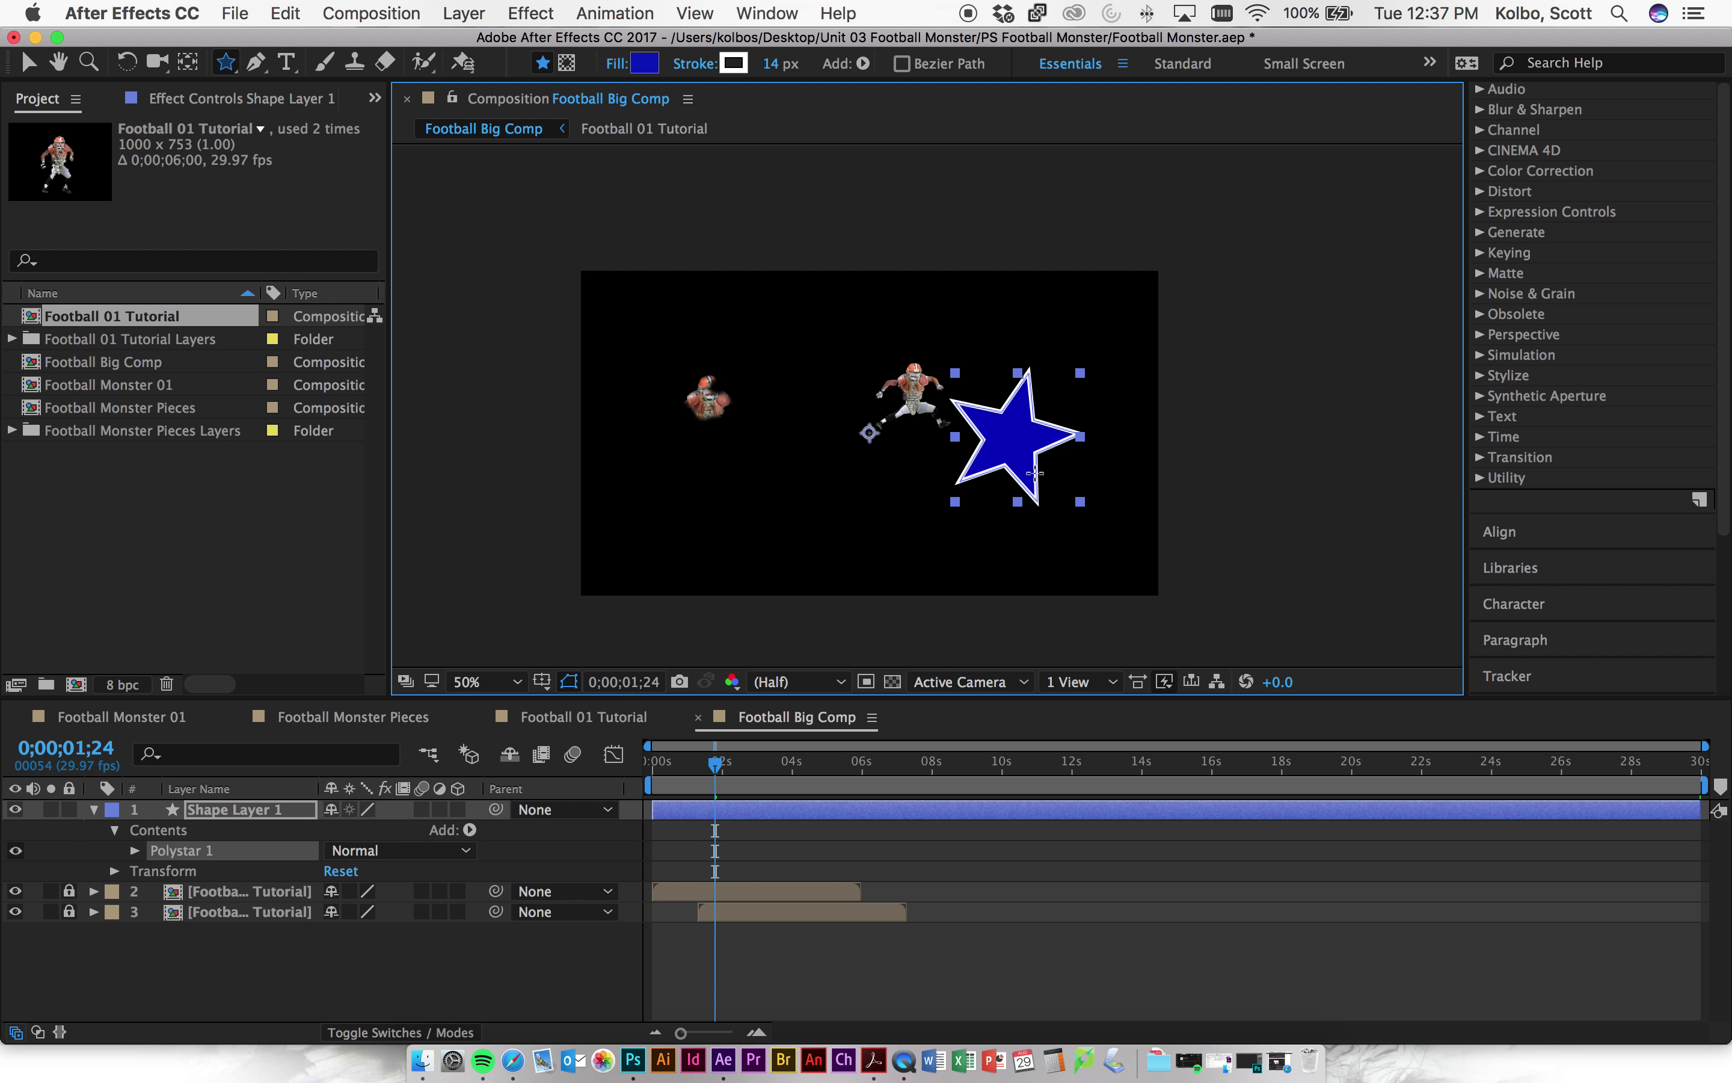
pyautogui.click(29, 64)
pyautogui.moveTo(1042, 481); pyautogui.dragTo(1249, 464)
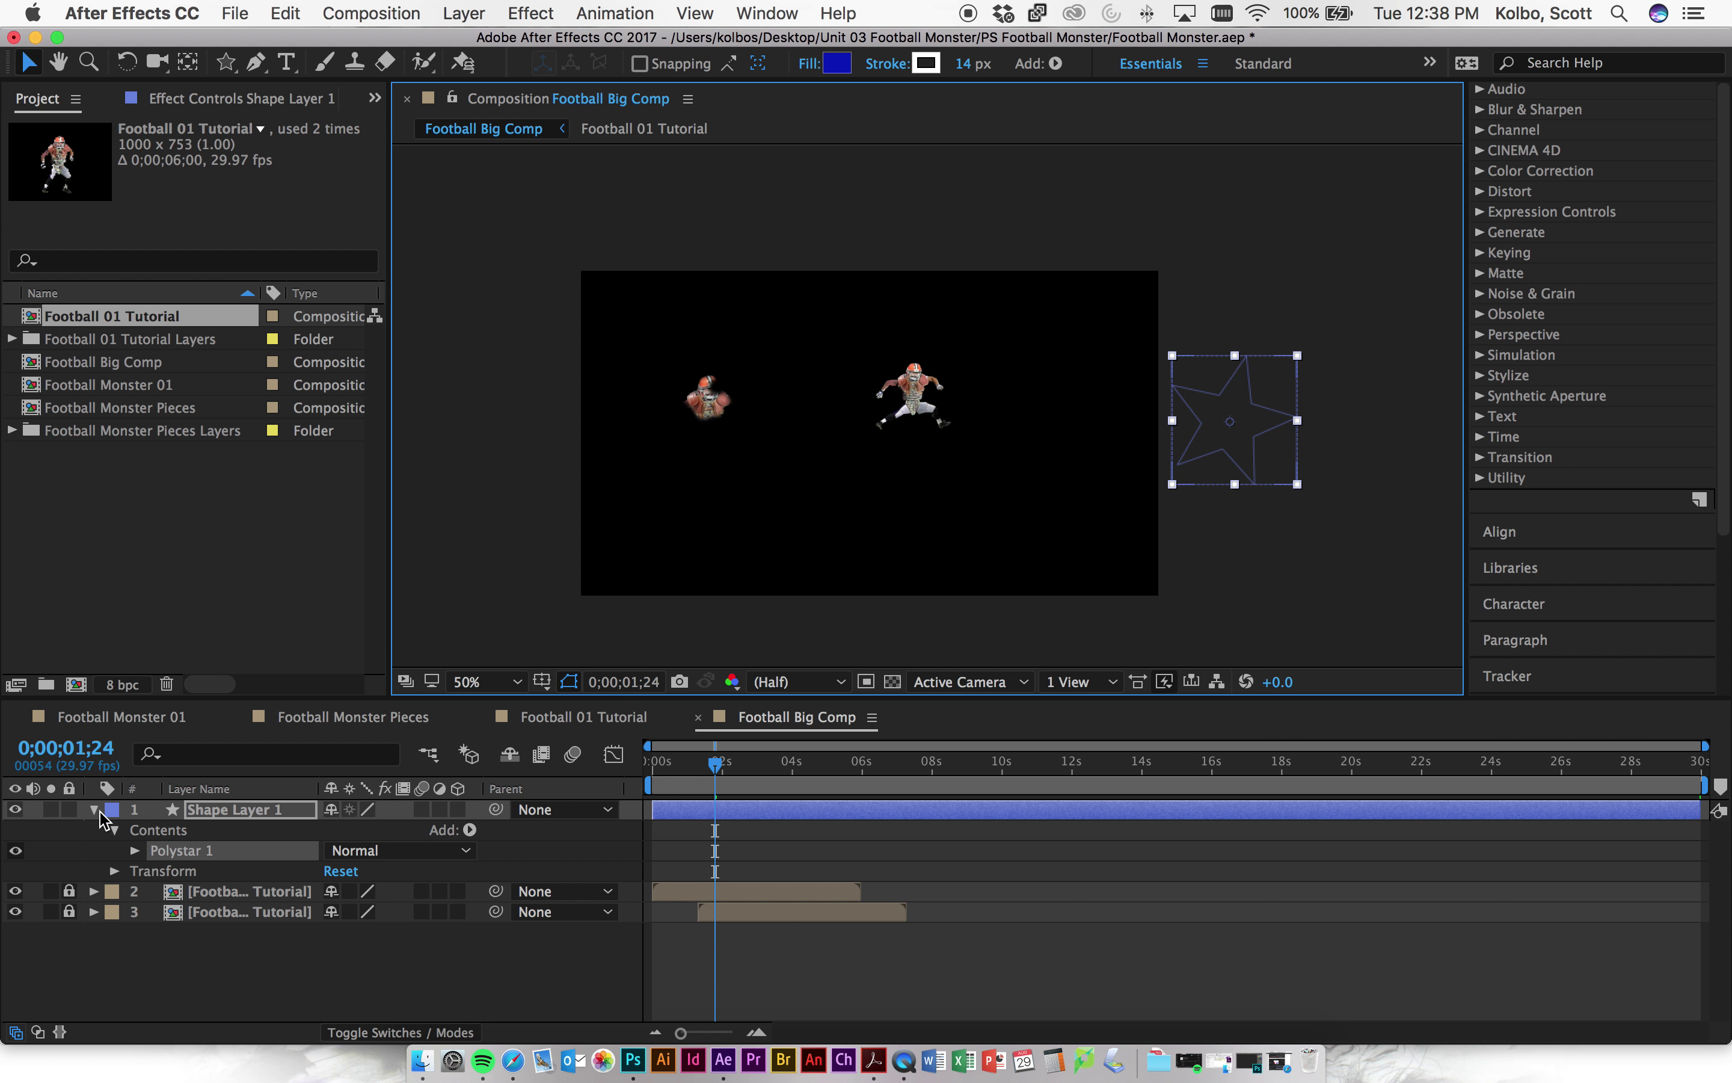
# - Keyframe the star layer's position at 0;00;01;24 and, beyond the frame's left edge at −1496, 476, at 0;00;04;16, arcing the motion path upward
pyautogui.click(114, 871)
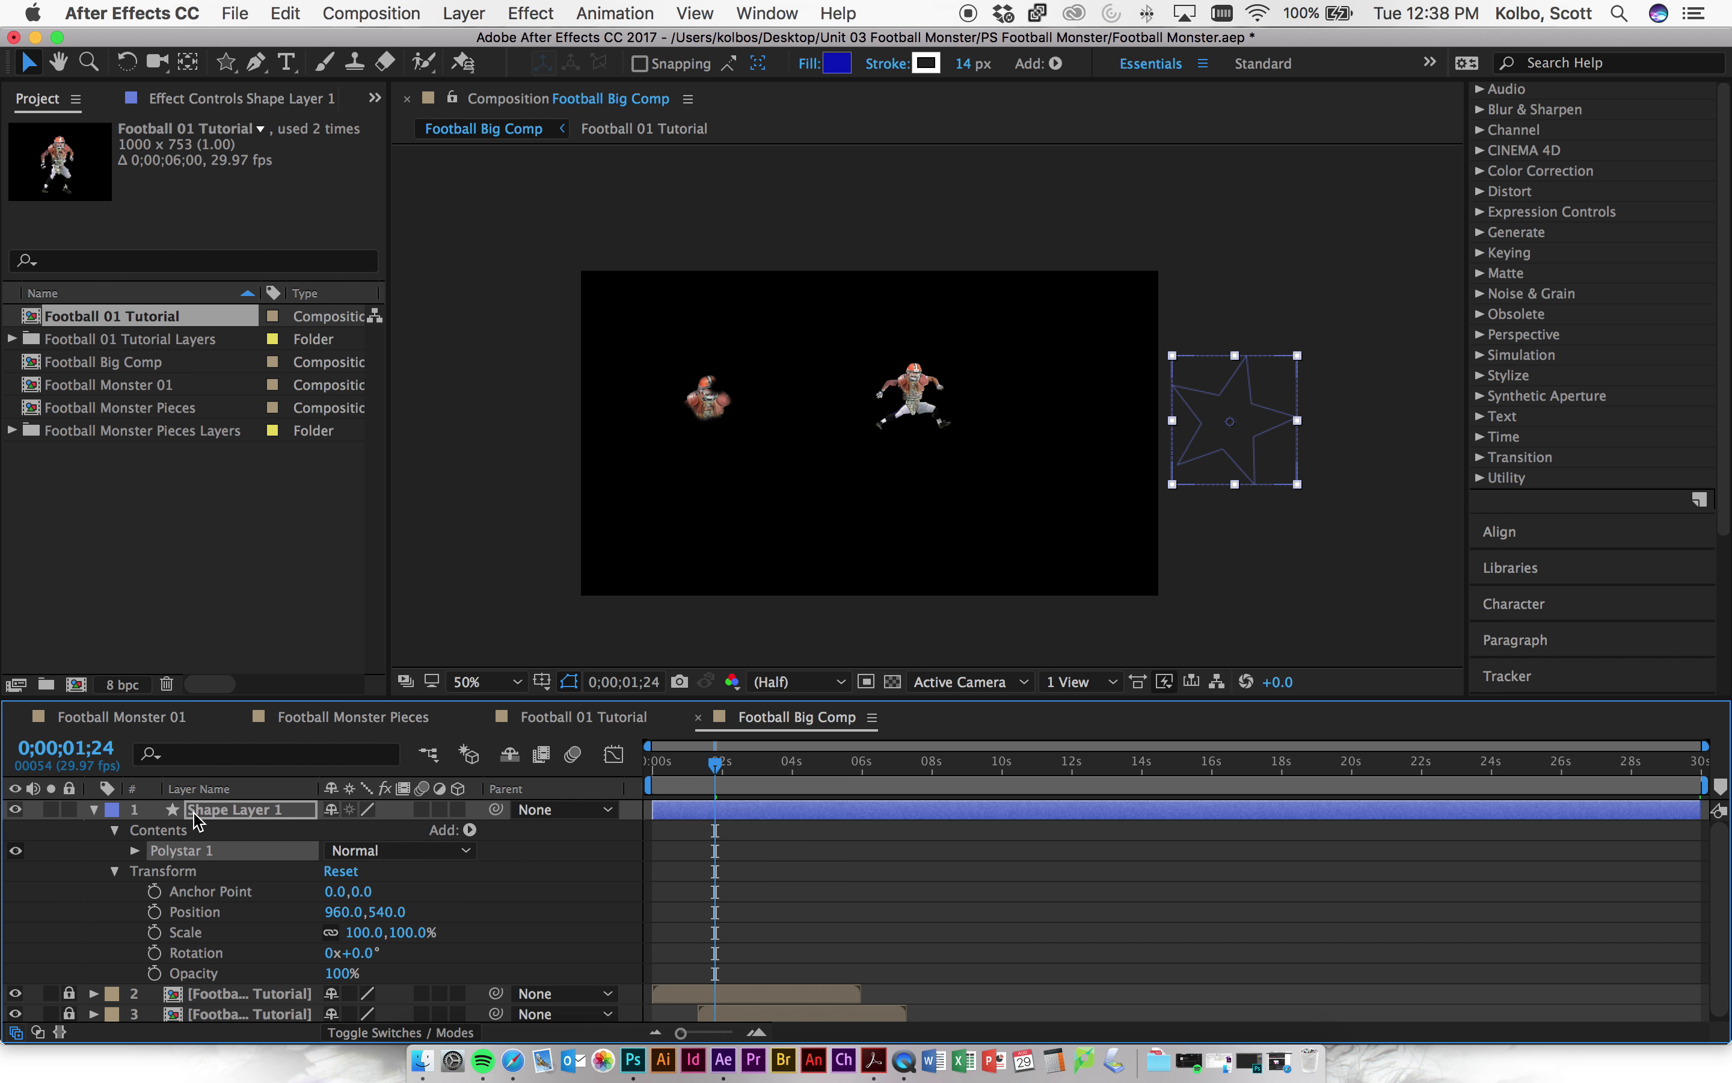
pyautogui.click(154, 911)
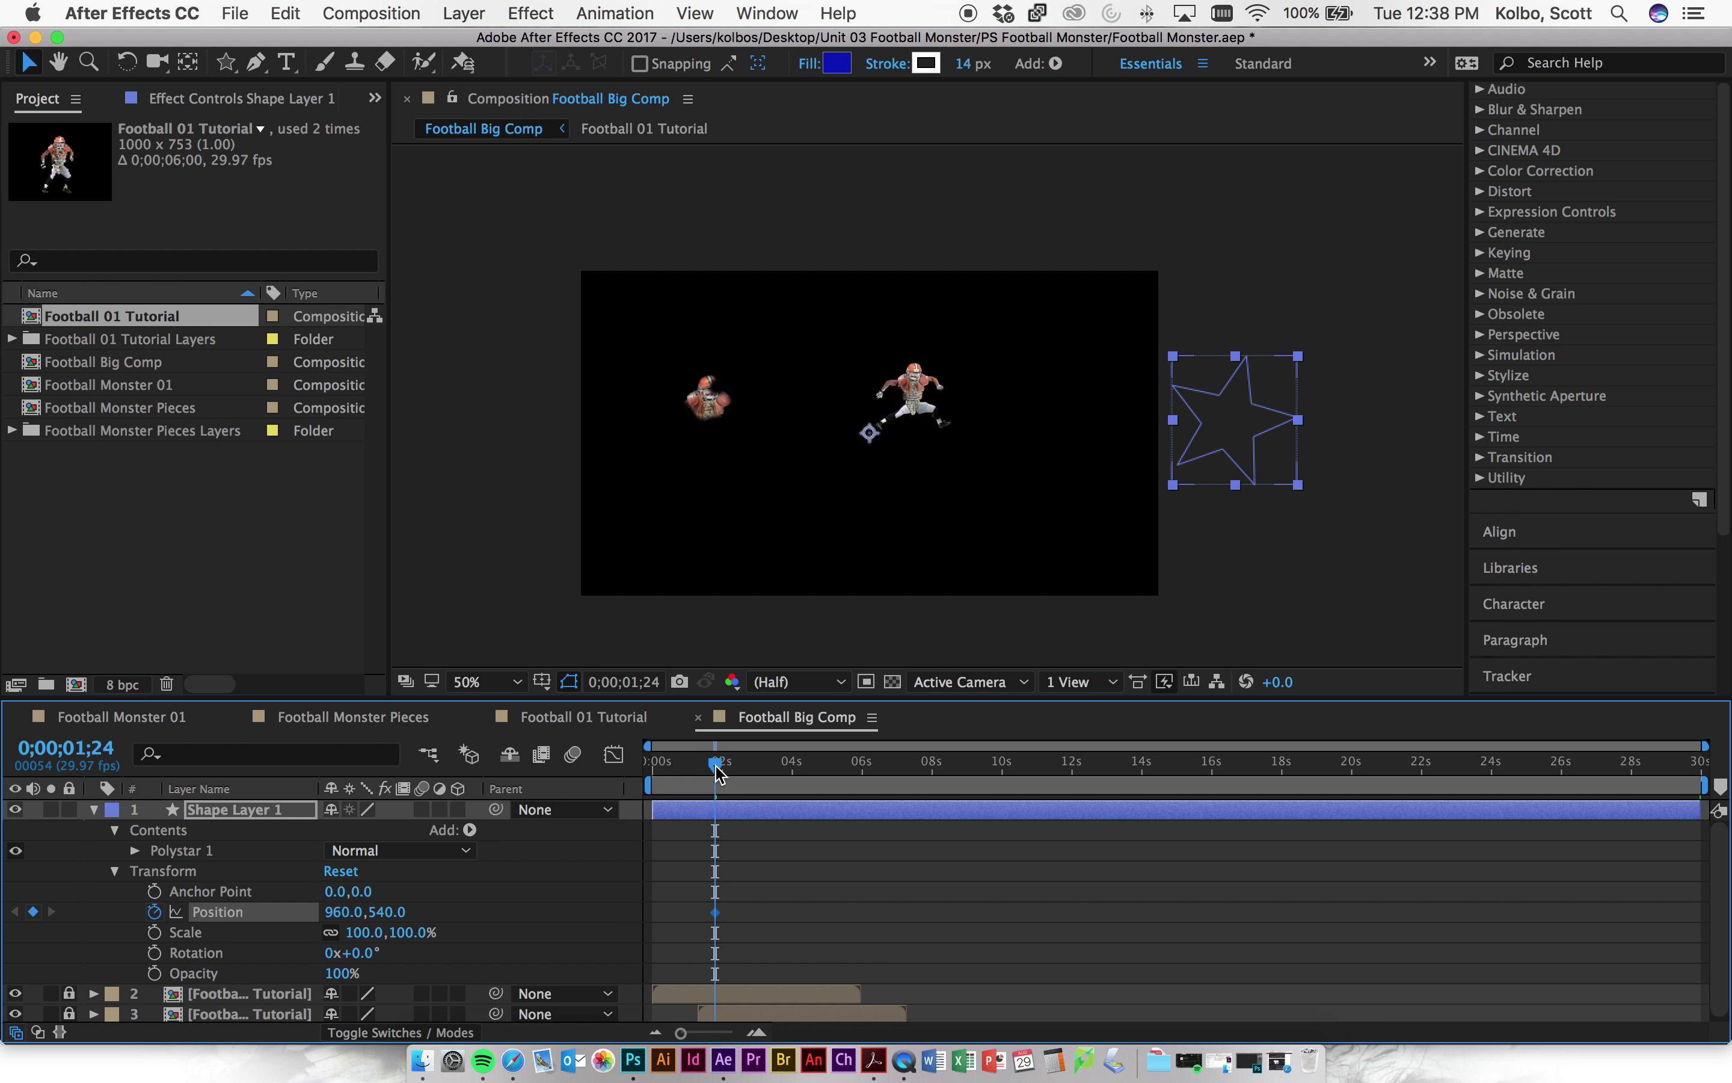
pyautogui.moveTo(716, 764); pyautogui.dragTo(812, 767)
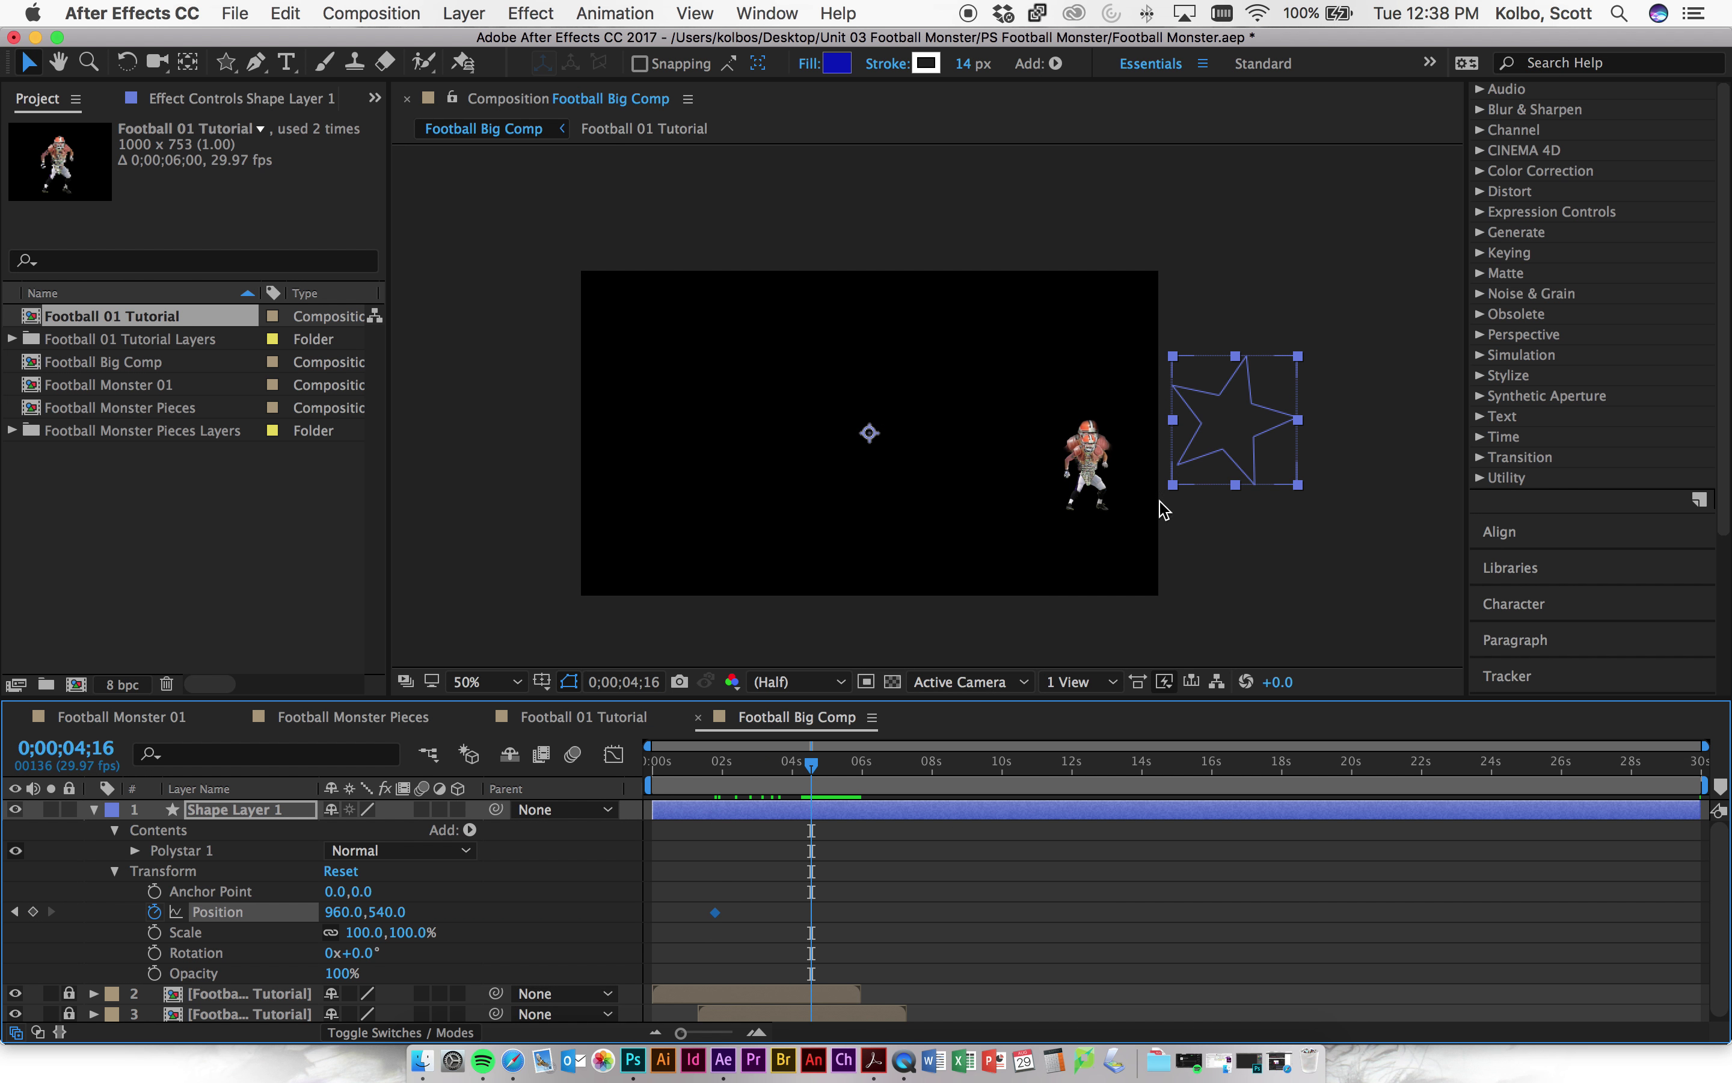
pyautogui.click(1236, 445)
pyautogui.moveTo(1236, 445); pyautogui.dragTo(487, 428)
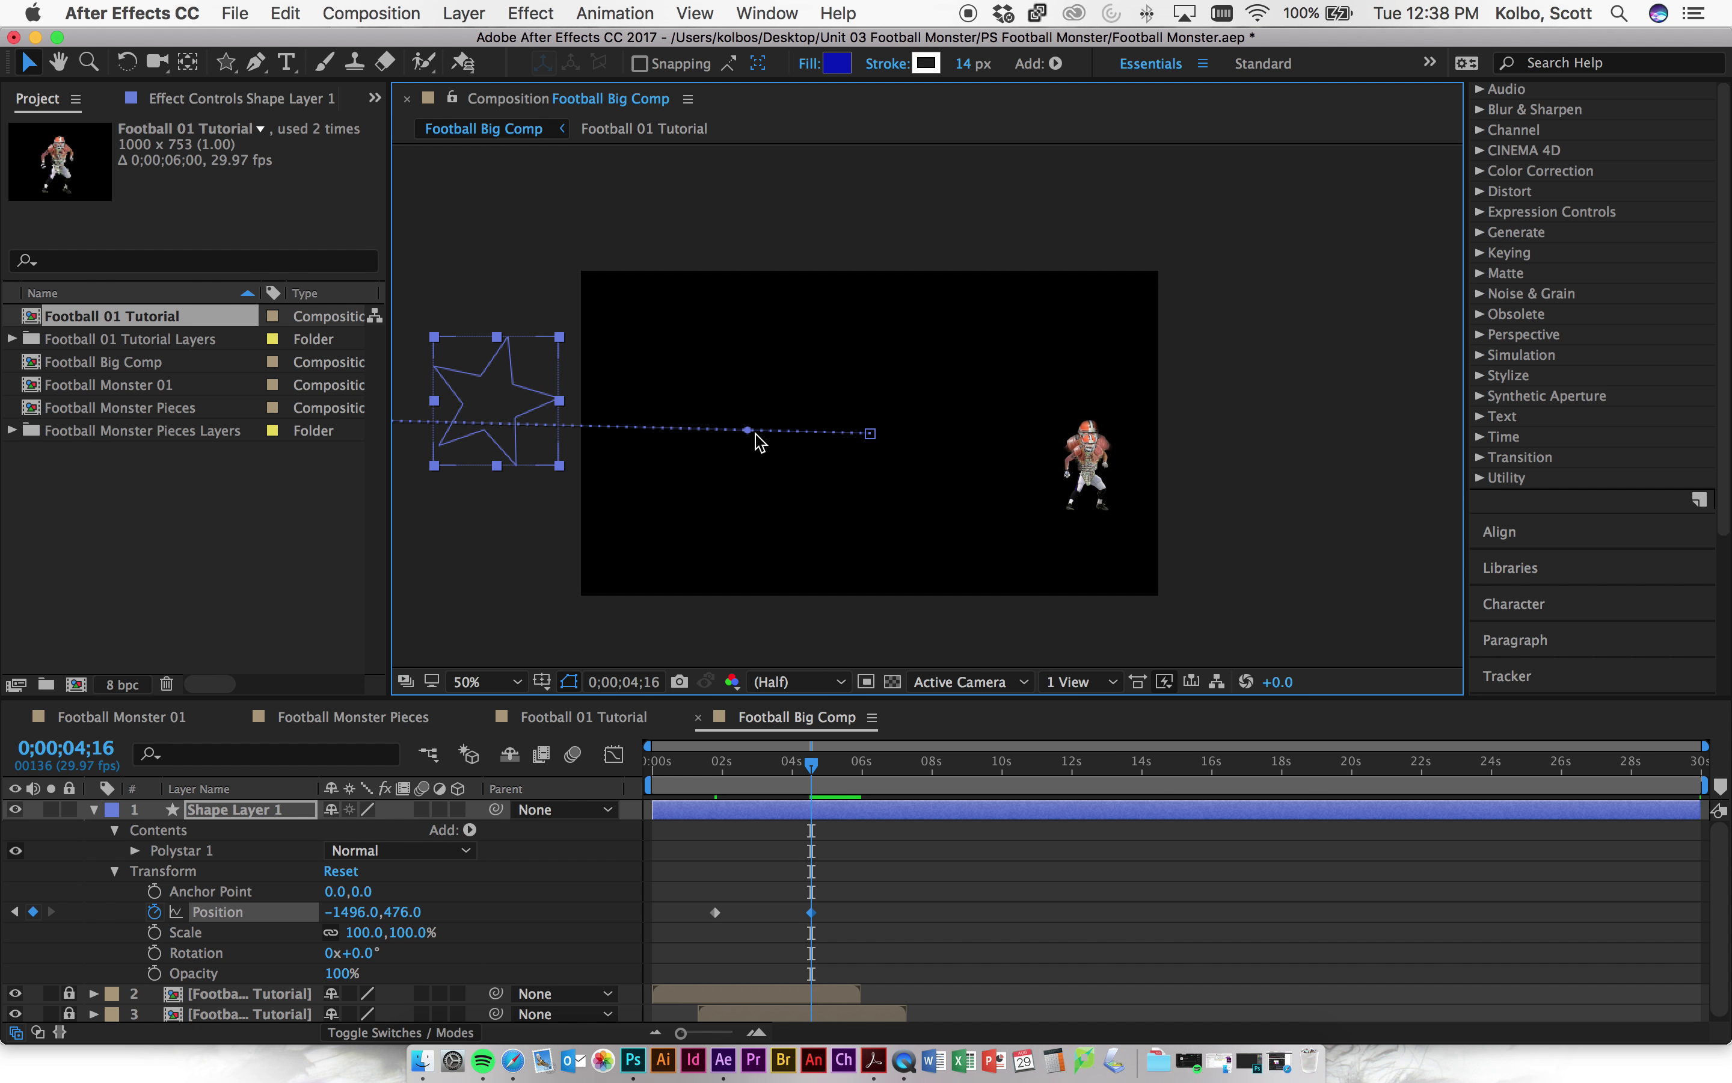
pyautogui.moveTo(747, 430); pyautogui.dragTo(752, 331)
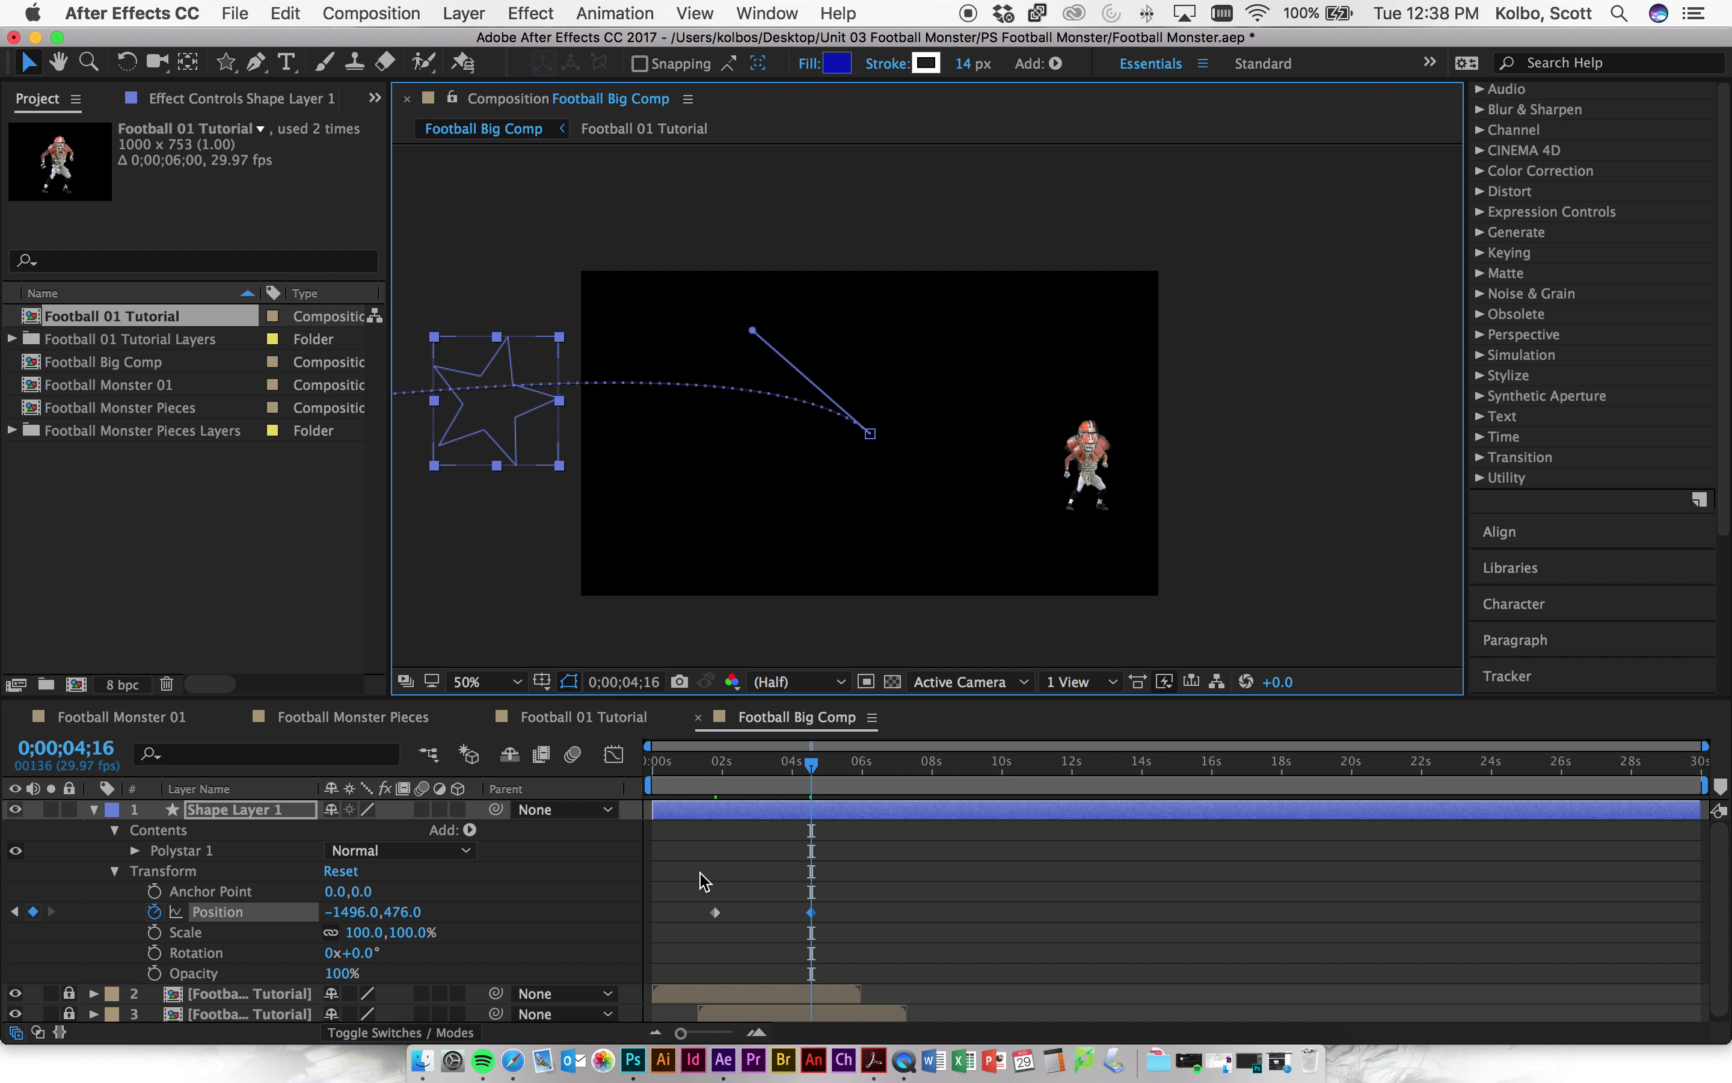
# - Move the star's first position keyframe to the timeline's start, preview the motion, and place the star's layer below both Football 01 Tutorial layers
pyautogui.moveTo(717, 922); pyautogui.dragTo(659, 922)
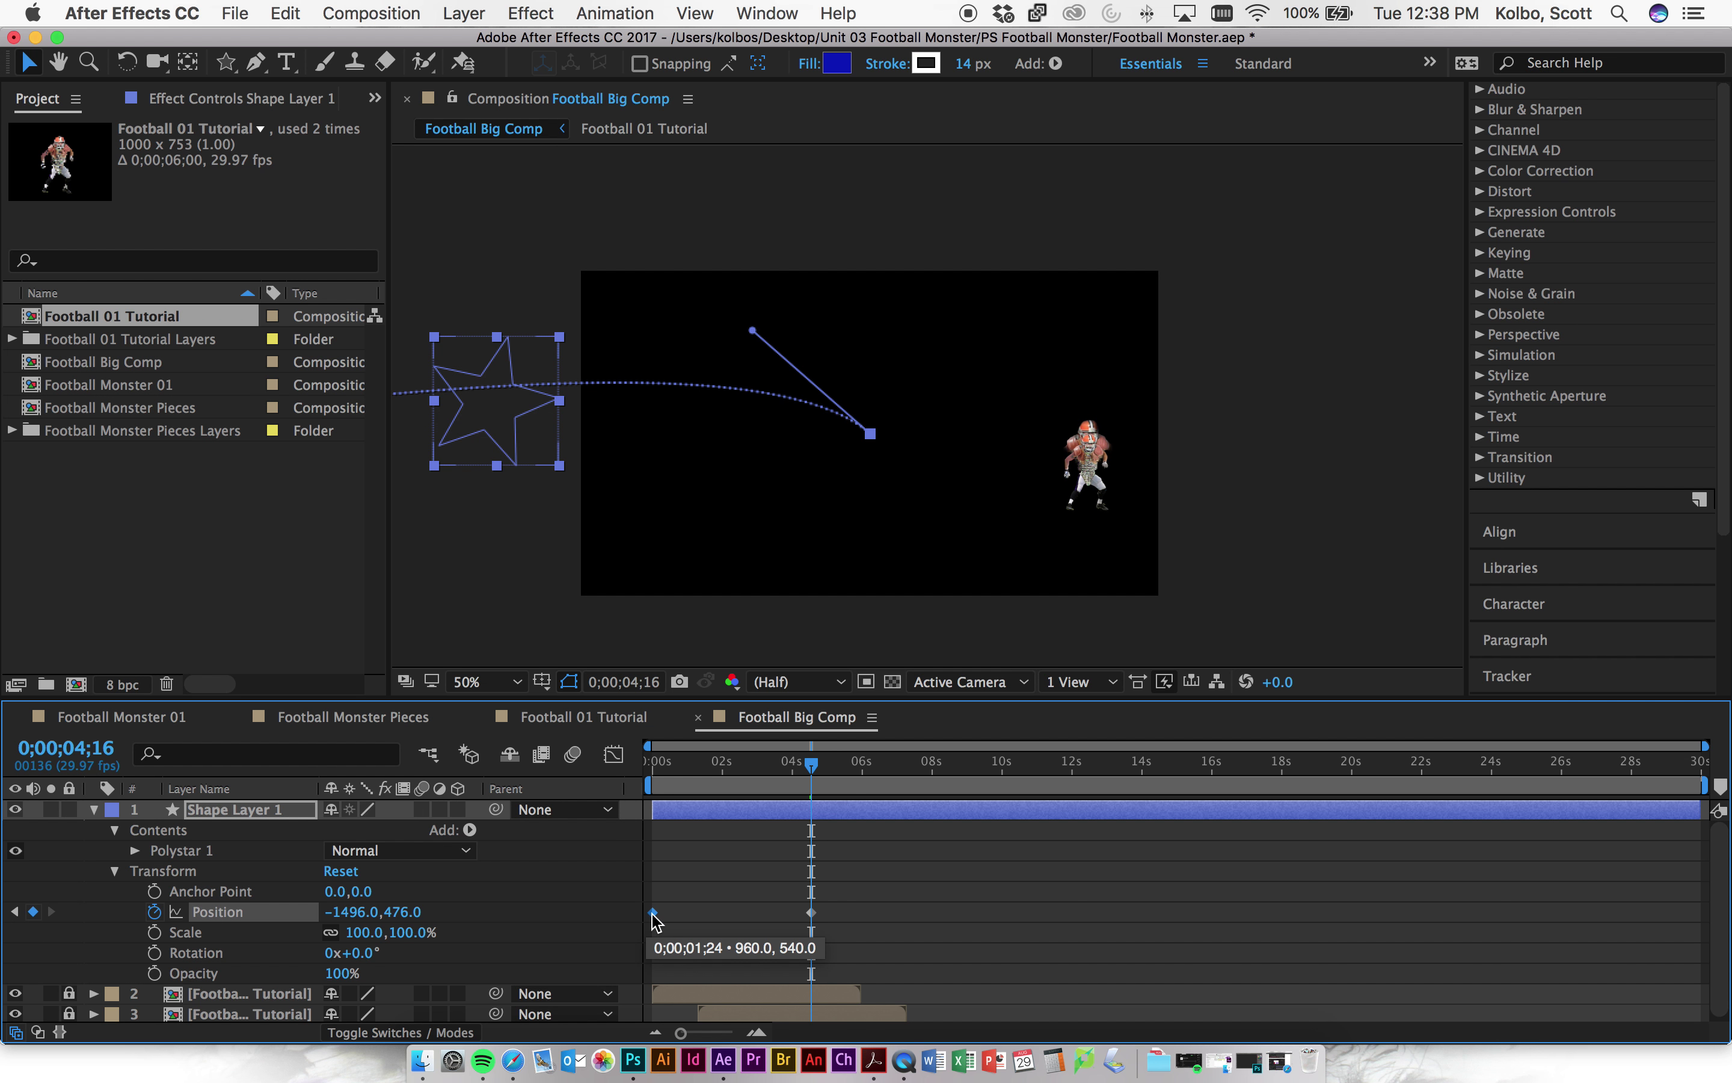
pyautogui.moveTo(812, 763); pyautogui.dragTo(630, 768)
pyautogui.press('space')
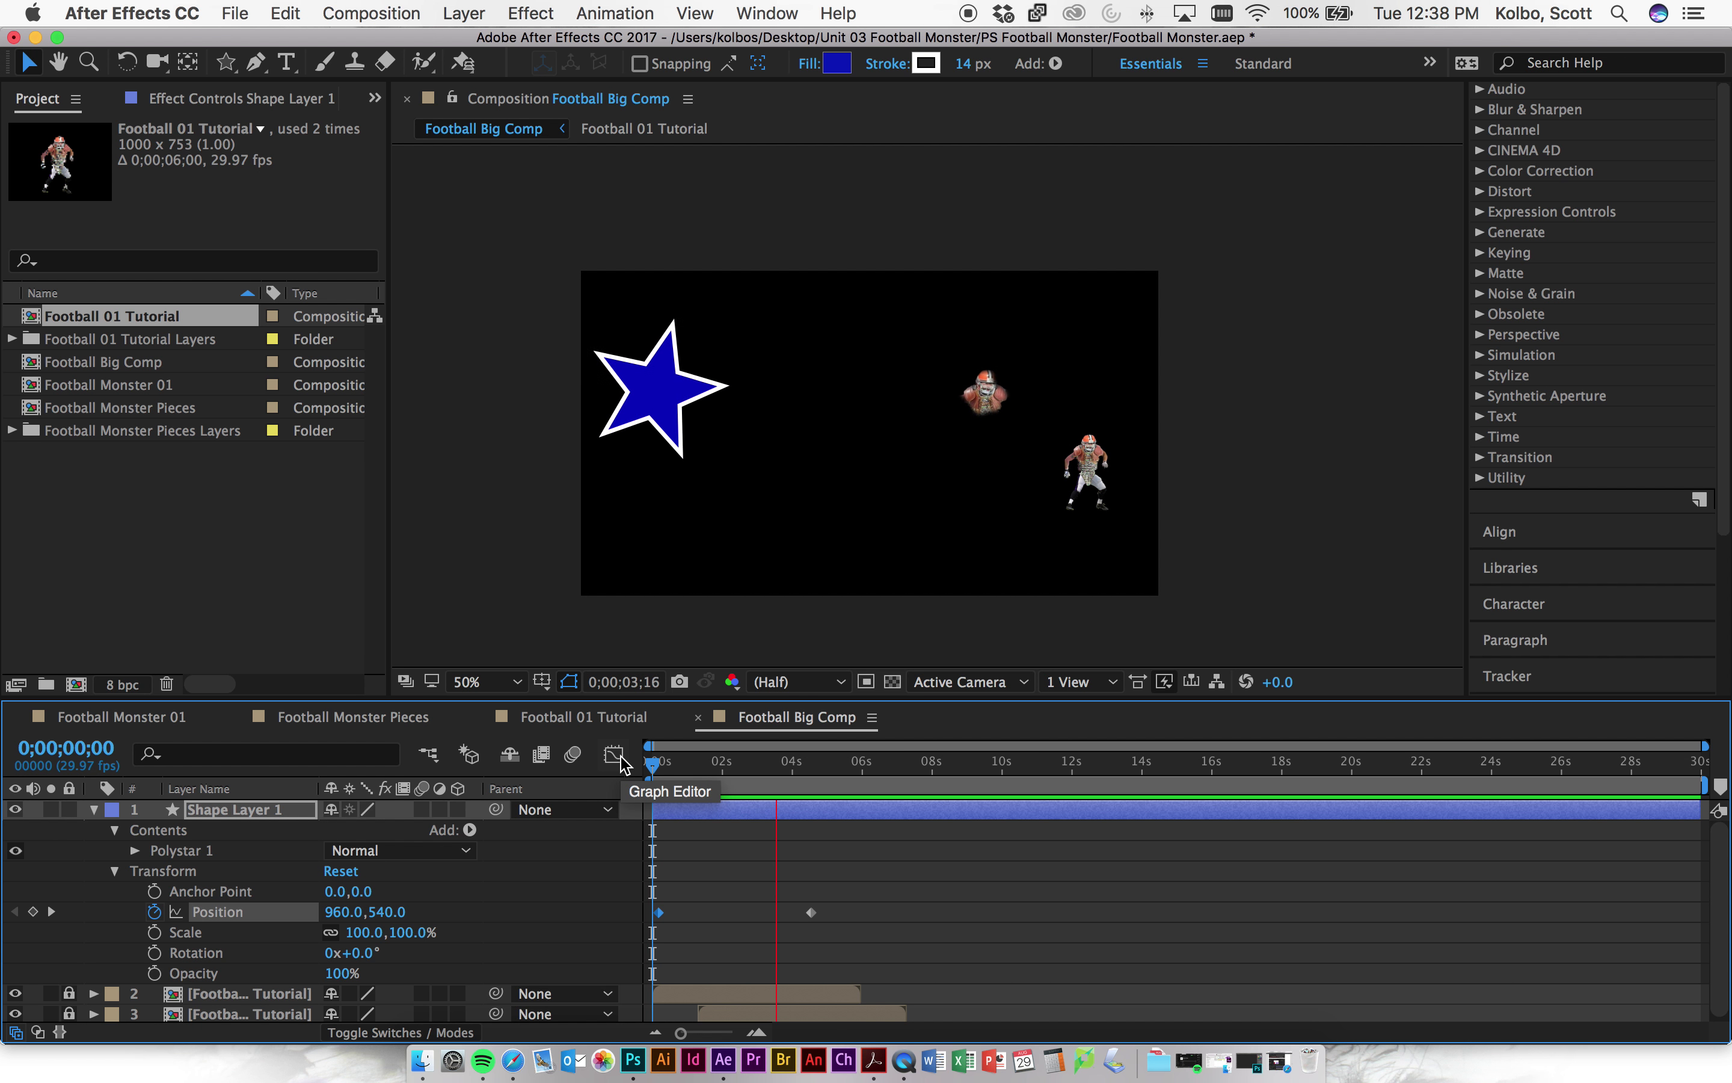
pyautogui.press('space')
pyautogui.moveTo(297, 812); pyautogui.dragTo(285, 1022)
# - Keyframe the star layer's scale at 76% at 0;00;00;03, 141% at 0;00;02;10 and 104% at 0;00;04;14
pyautogui.moveTo(785, 765); pyautogui.dragTo(651, 775)
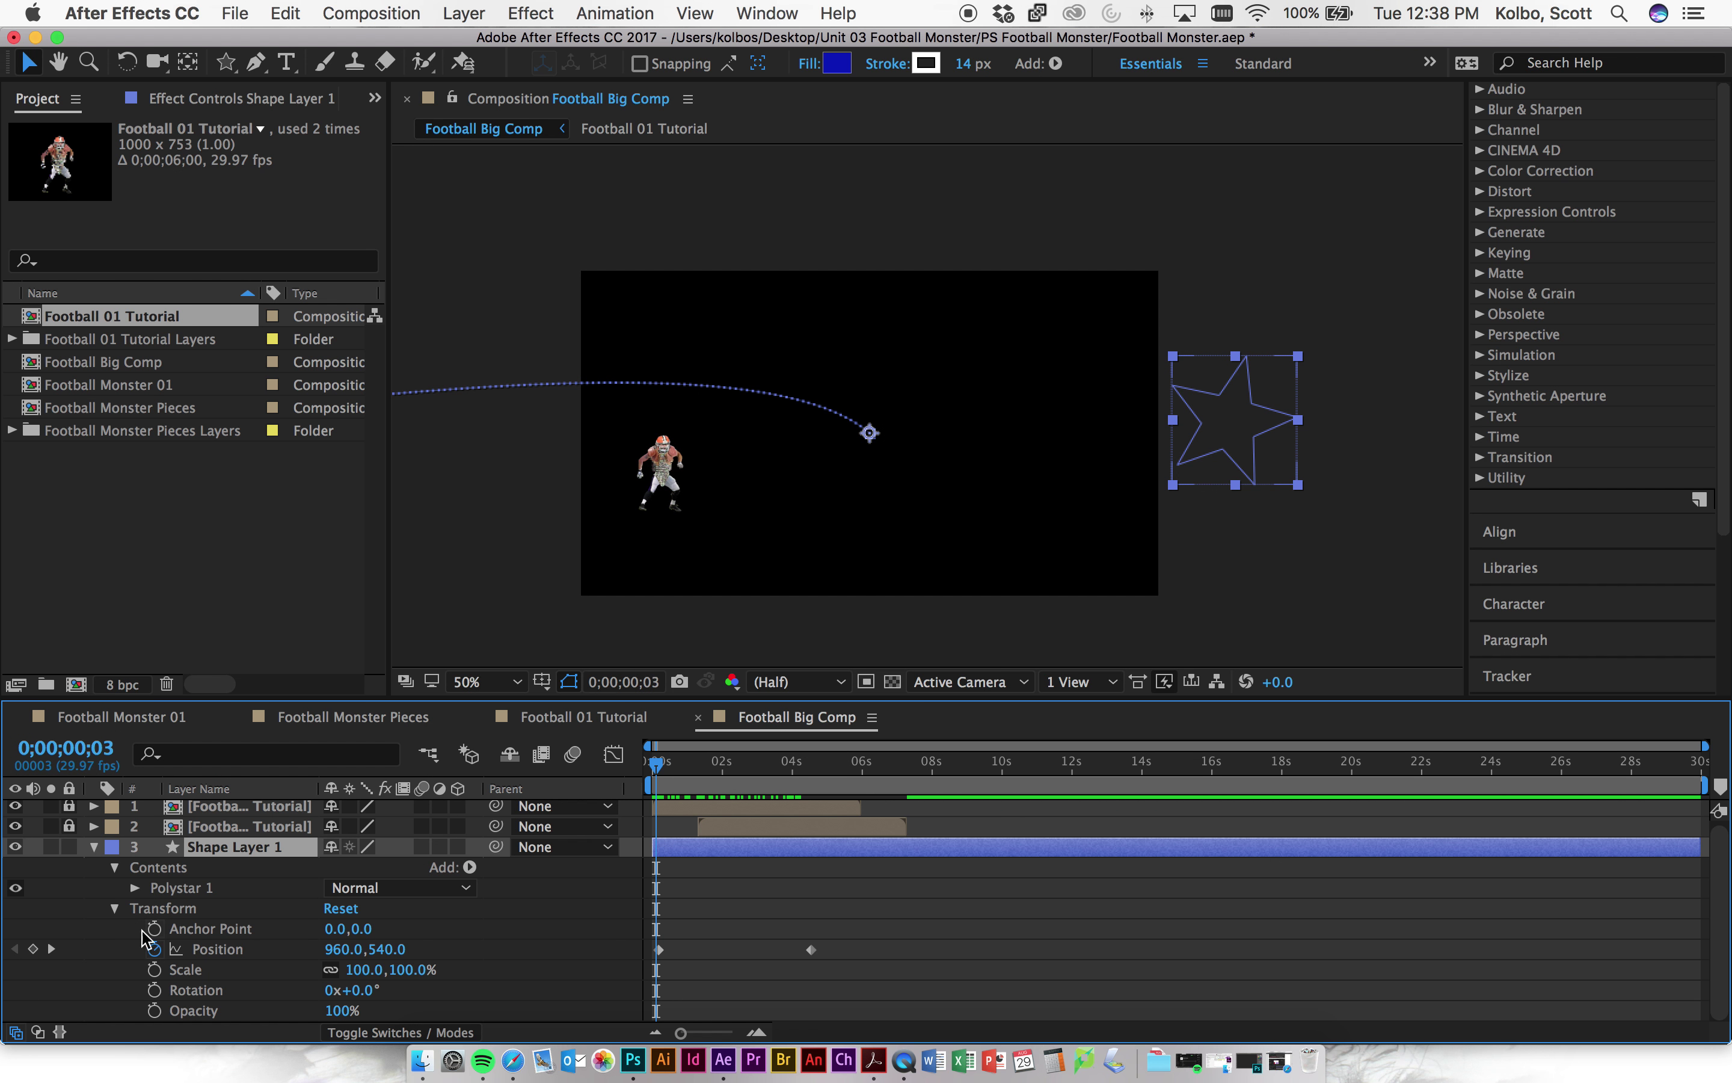
pyautogui.click(154, 970)
pyautogui.moveTo(361, 969); pyautogui.dragTo(331, 970)
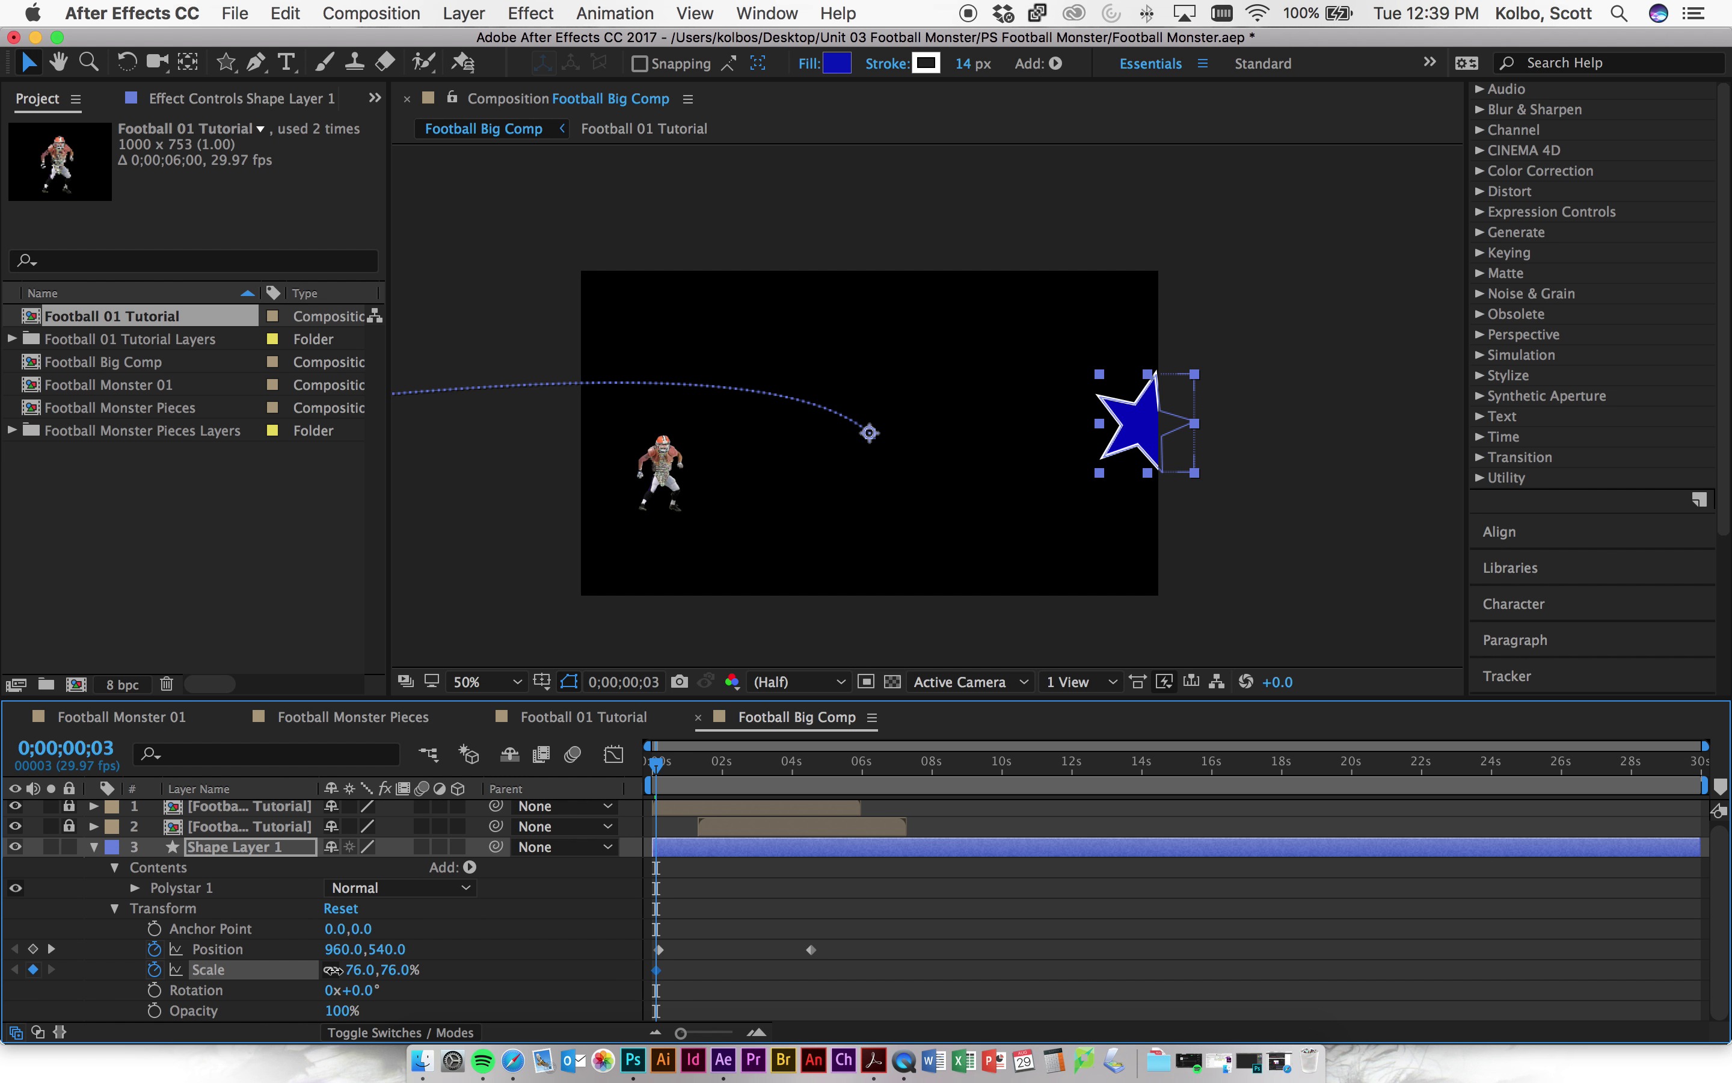
pyautogui.moveTo(656, 762); pyautogui.dragTo(734, 765)
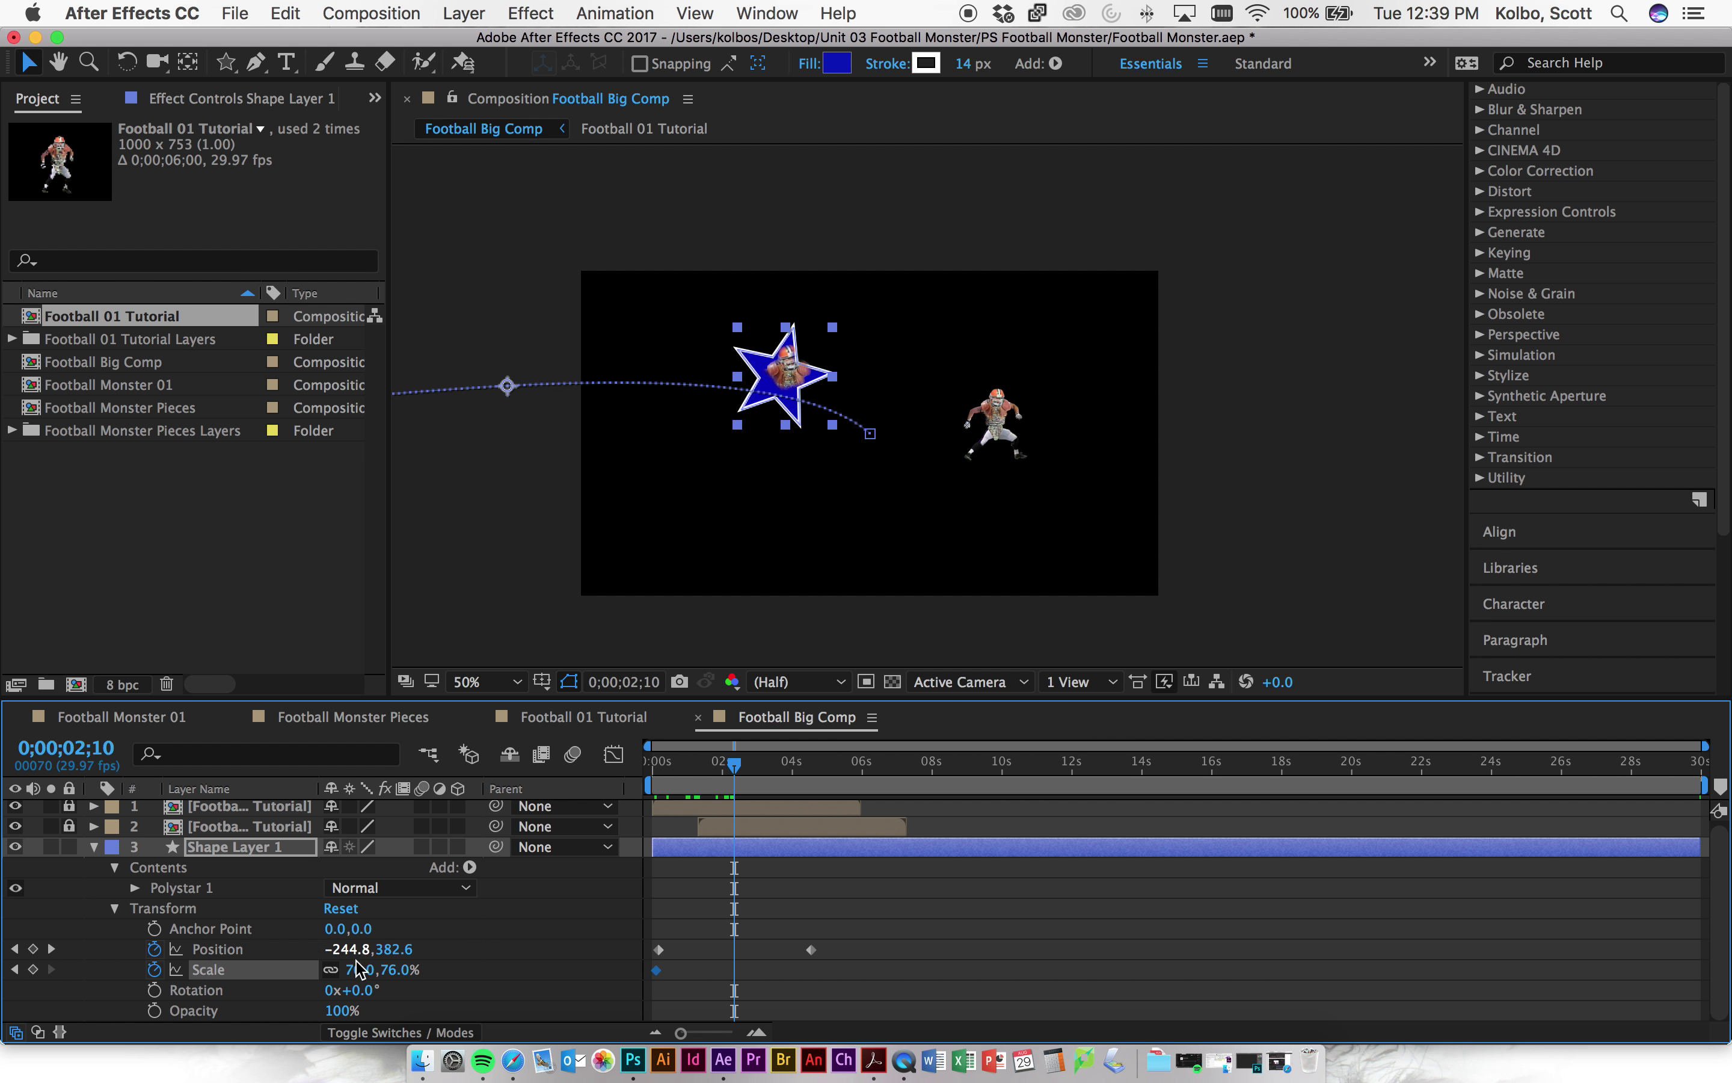
pyautogui.moveTo(365, 970); pyautogui.dragTo(462, 964)
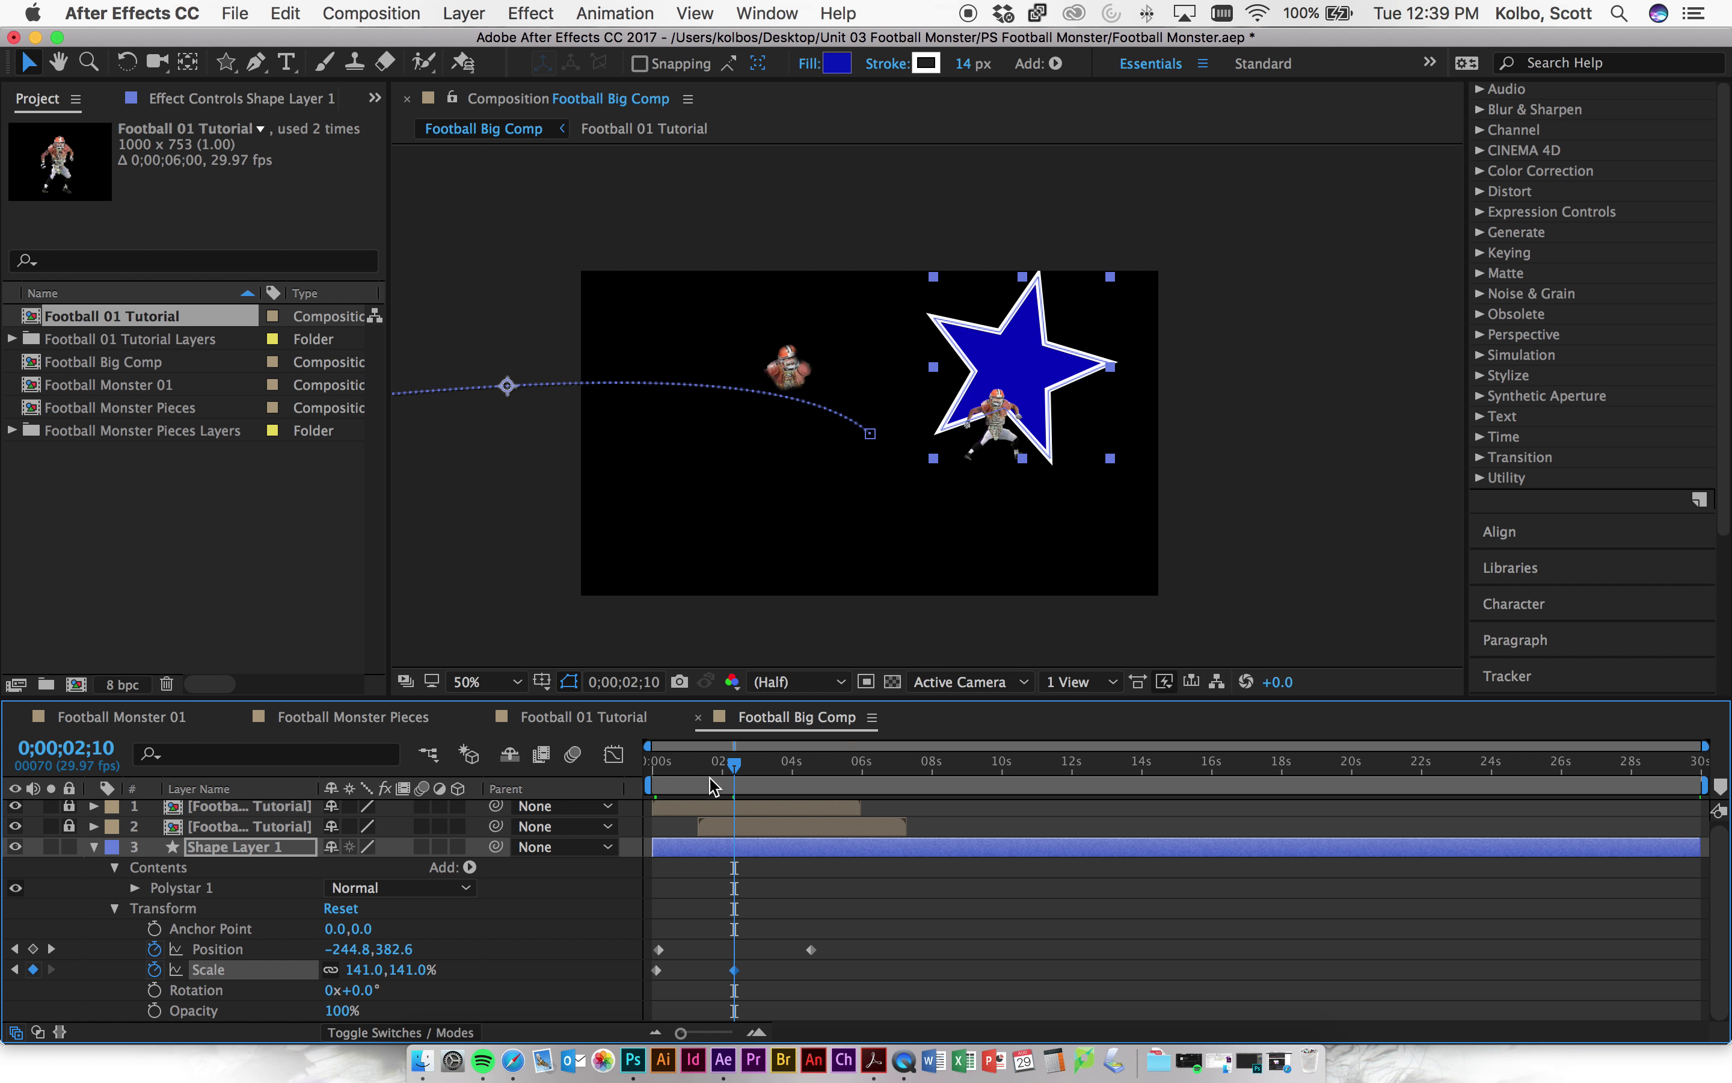
pyautogui.moveTo(731, 758); pyautogui.dragTo(810, 767)
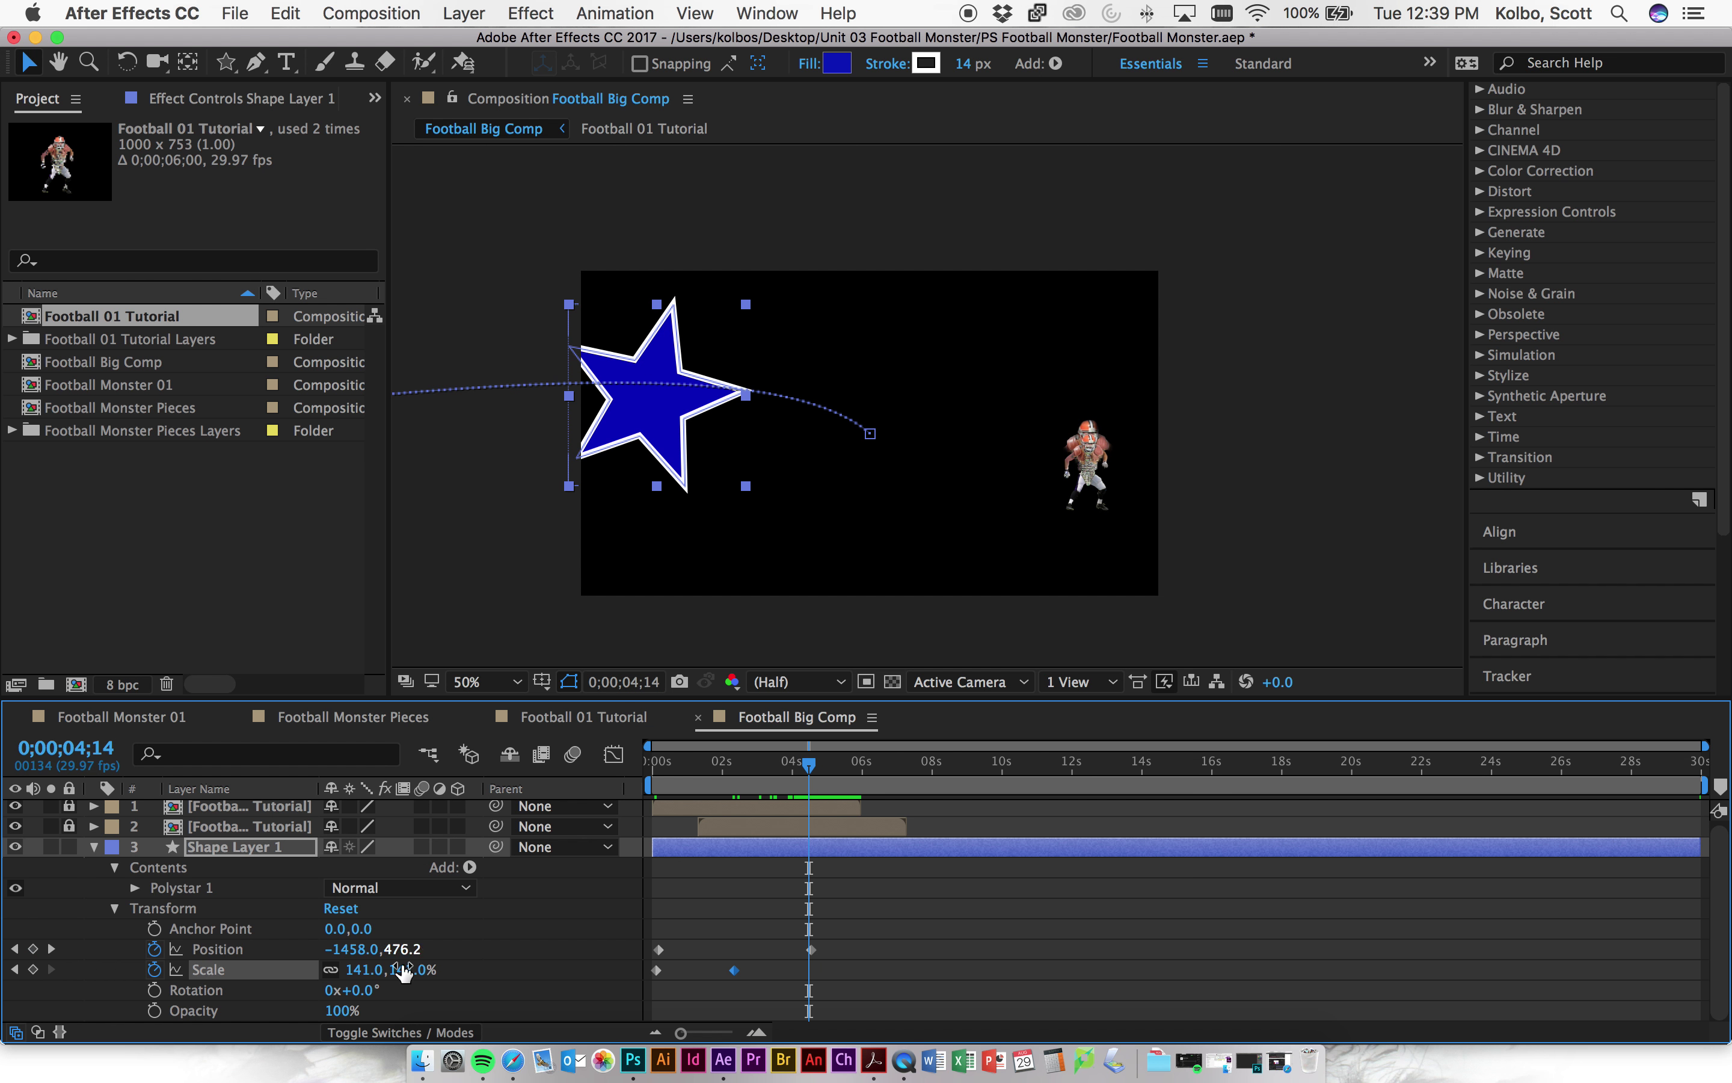
pyautogui.moveTo(356, 966); pyautogui.dragTo(315, 967)
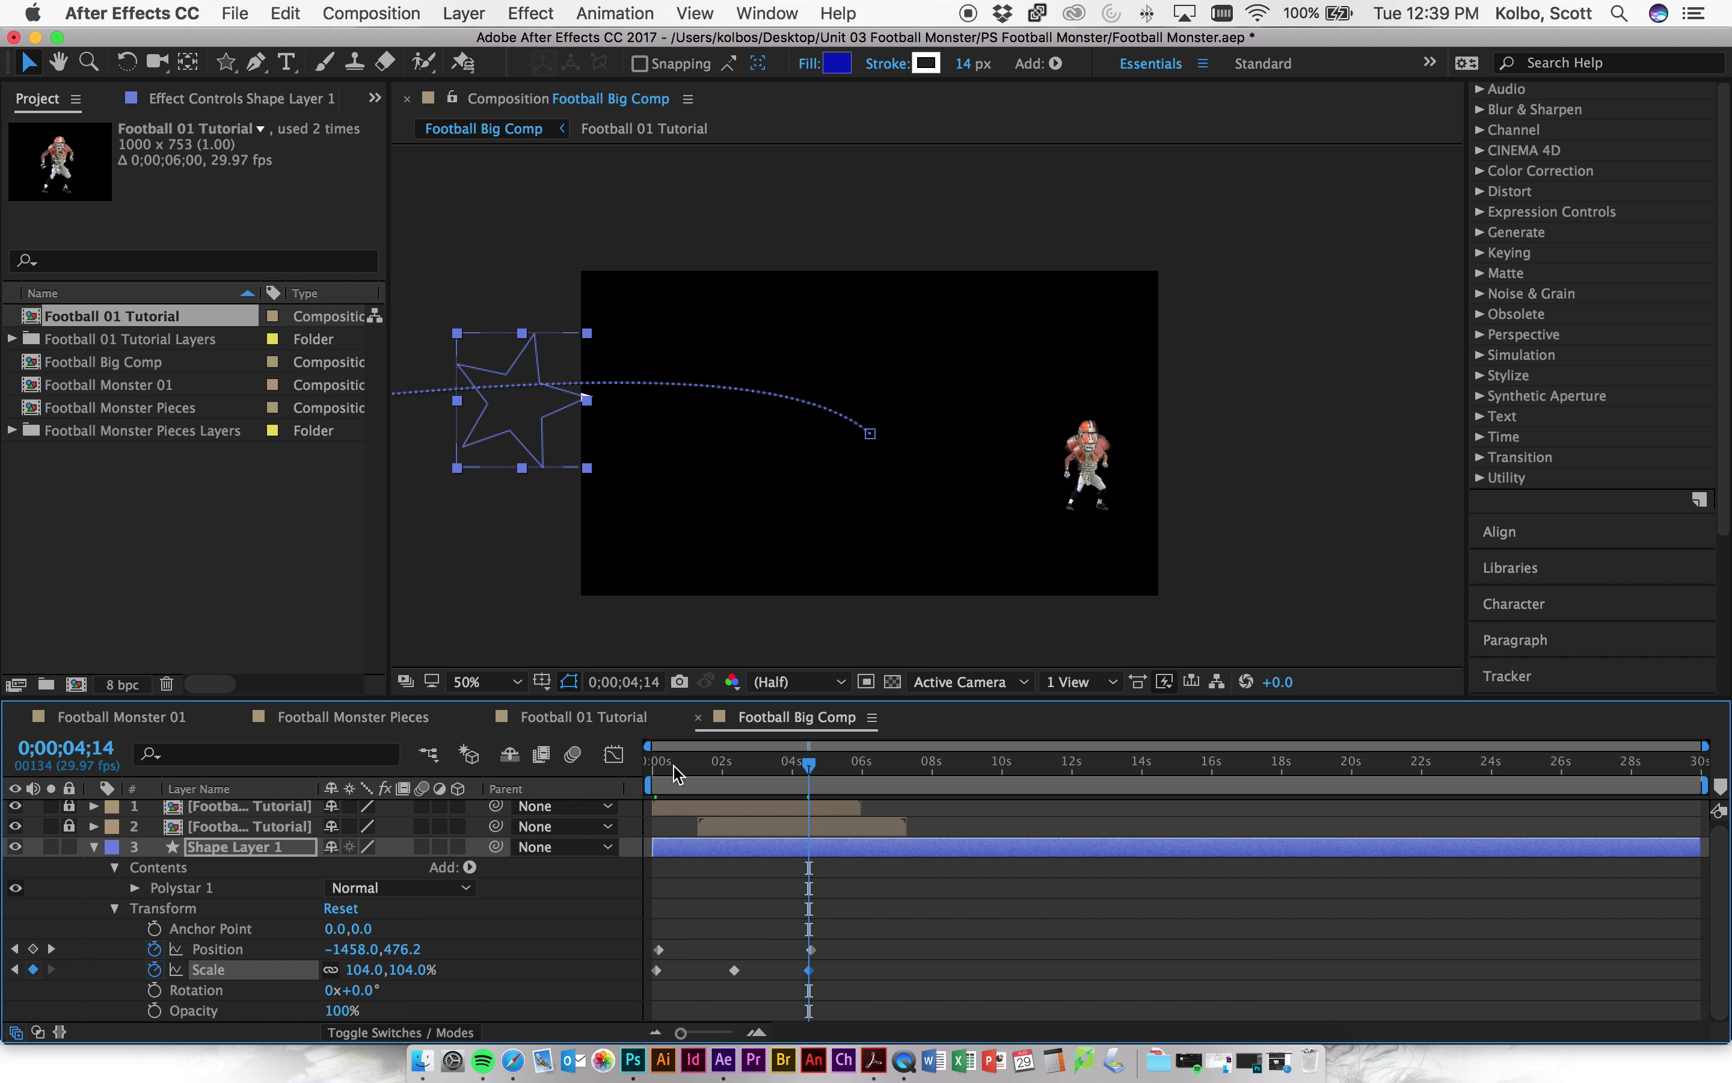
# - Set the star's first position keyframe to 1174, 540 so it starts beyond the frame's right edge, and scrub through the motion
pyautogui.moveTo(809, 768); pyautogui.dragTo(652, 765)
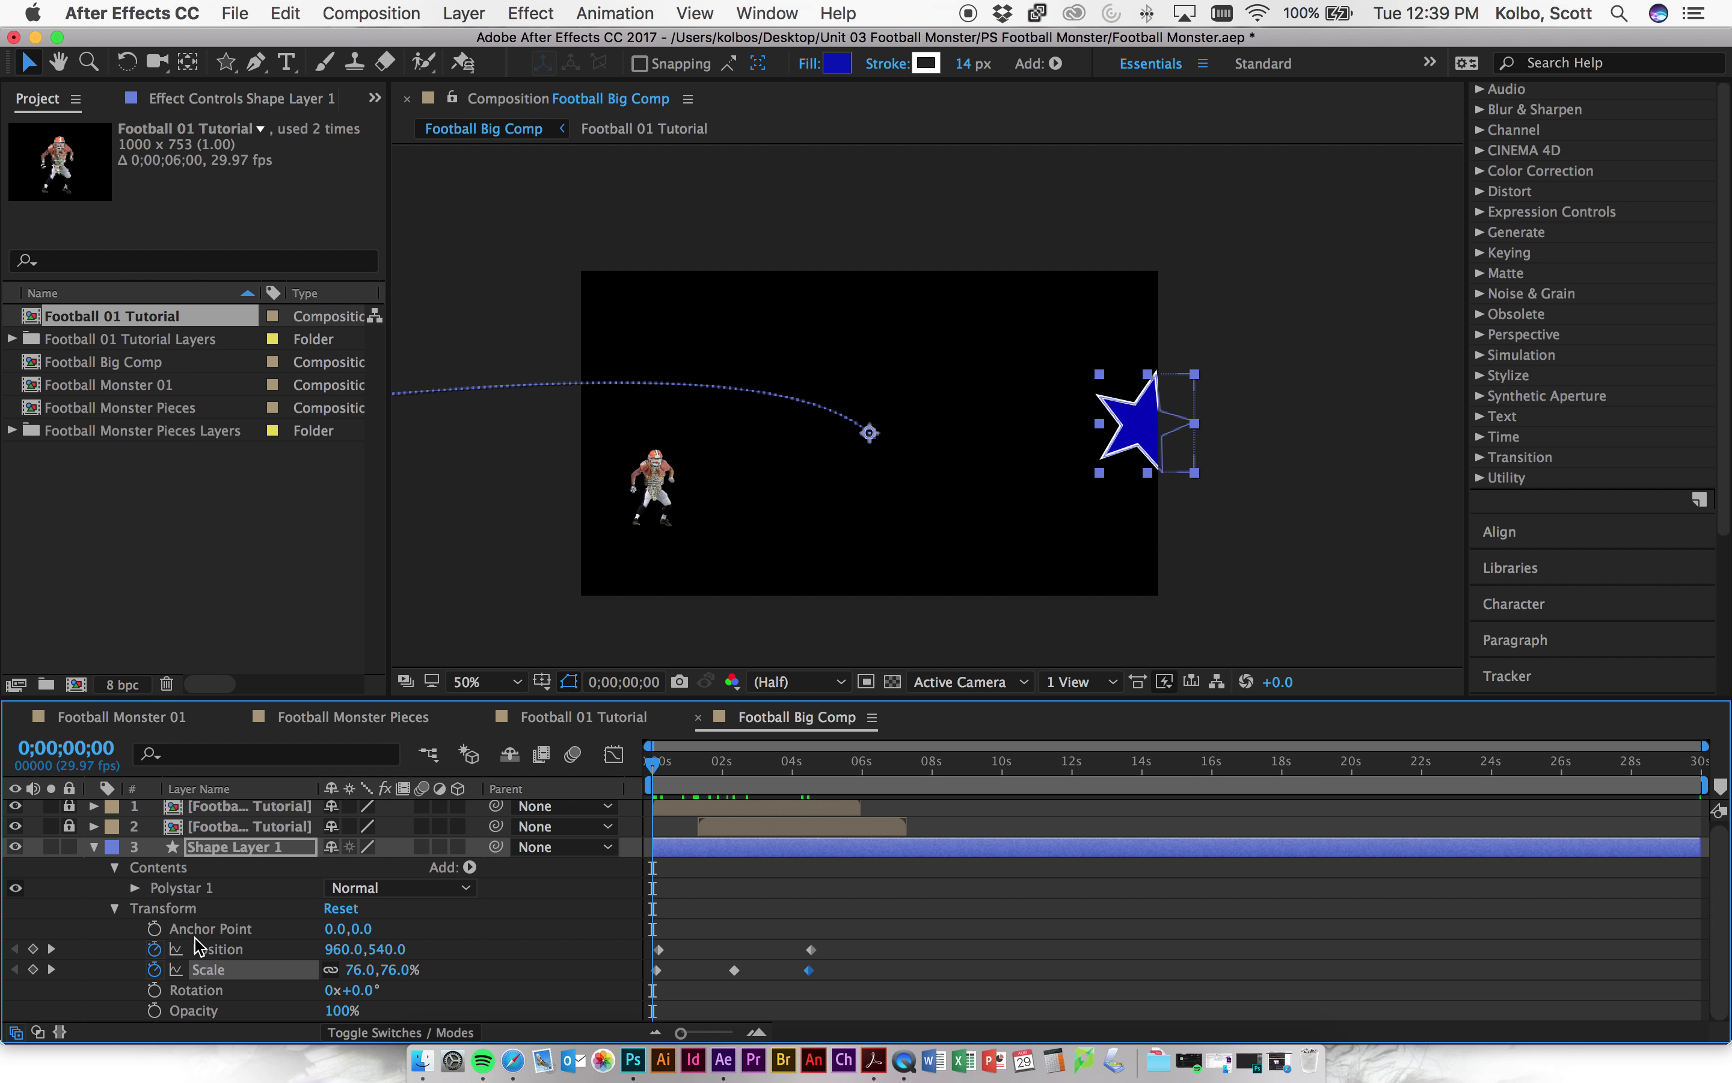
pyautogui.click(658, 950)
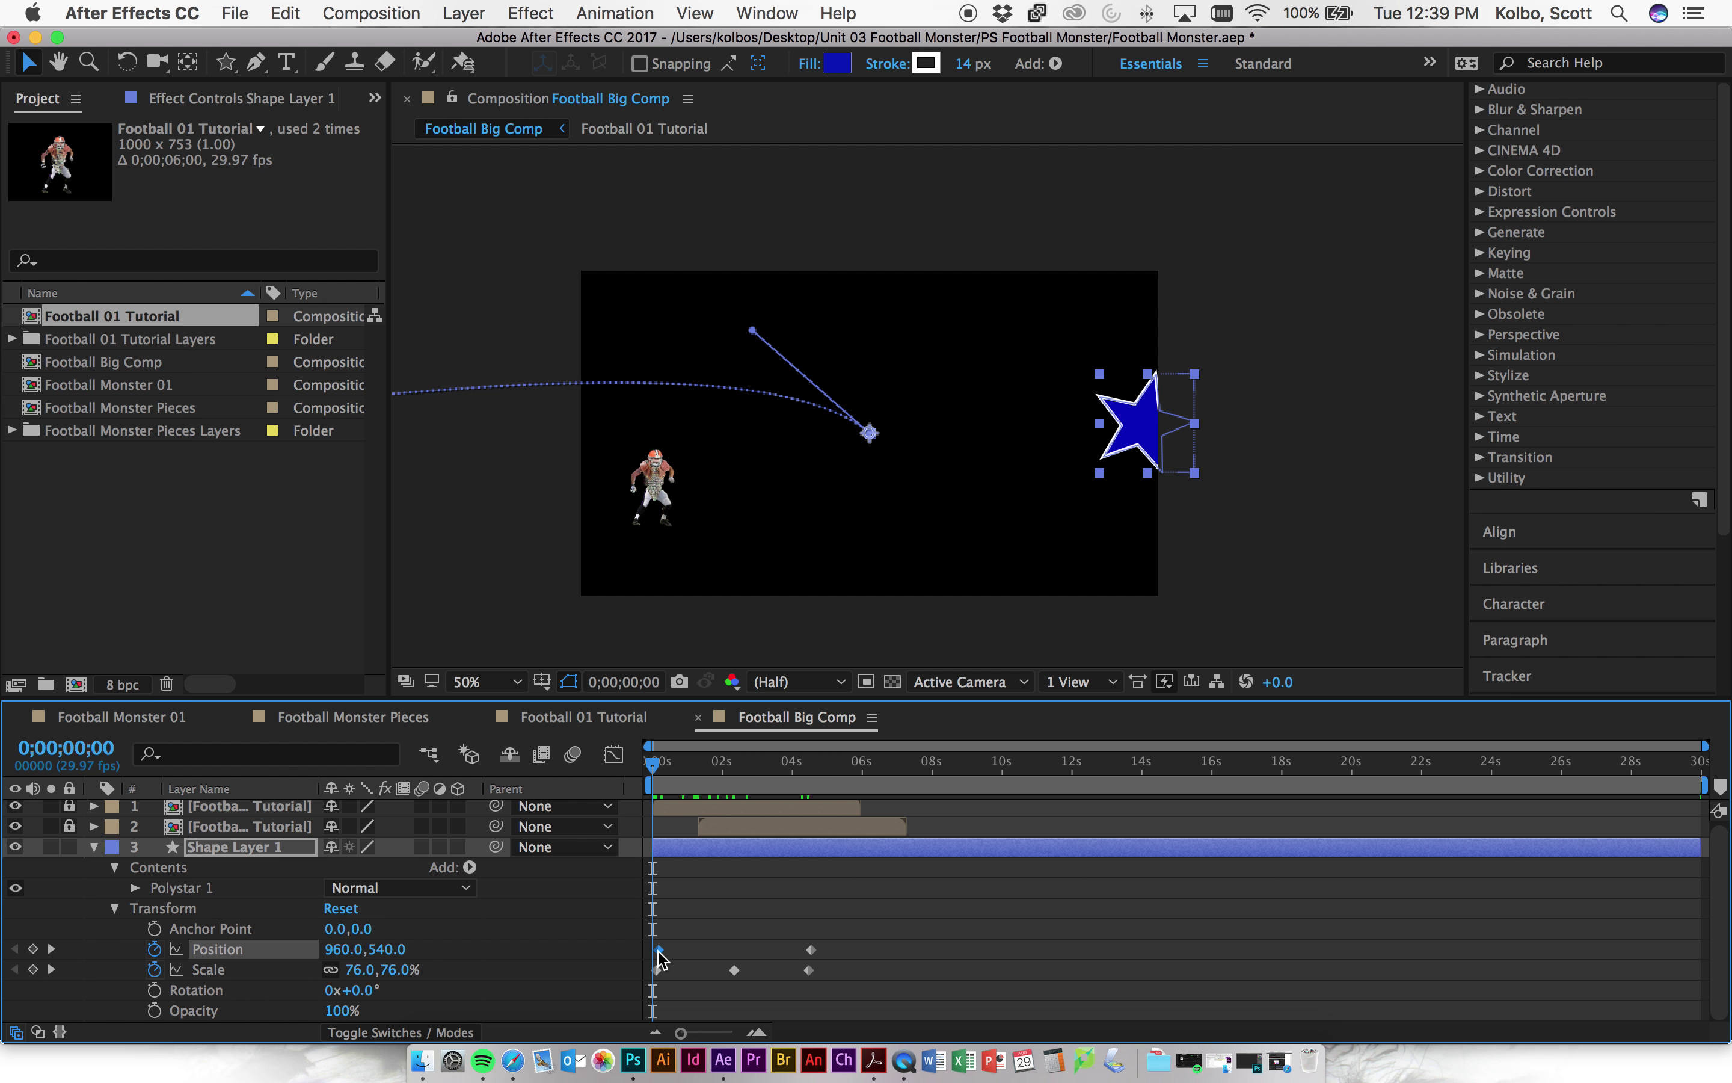
pyautogui.doubleClick(658, 950)
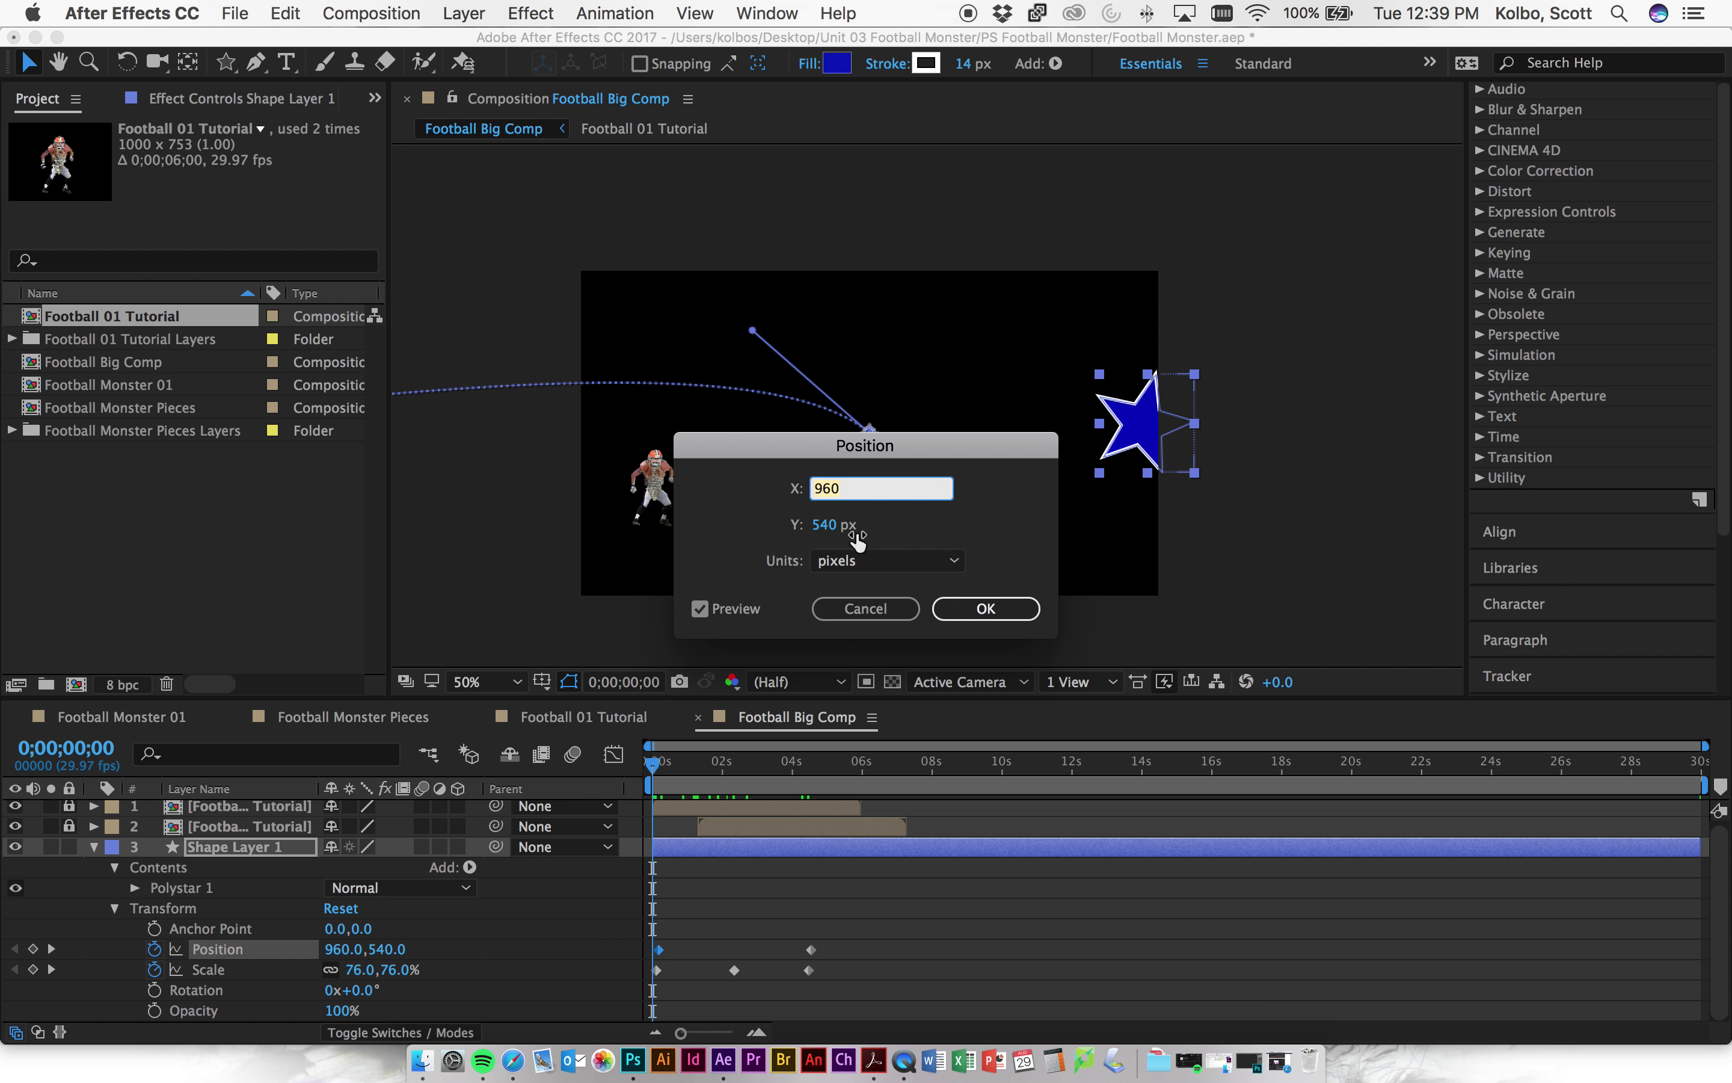
pyautogui.moveTo(829, 522); pyautogui.dragTo(1074, 494)
pyautogui.click(974, 614)
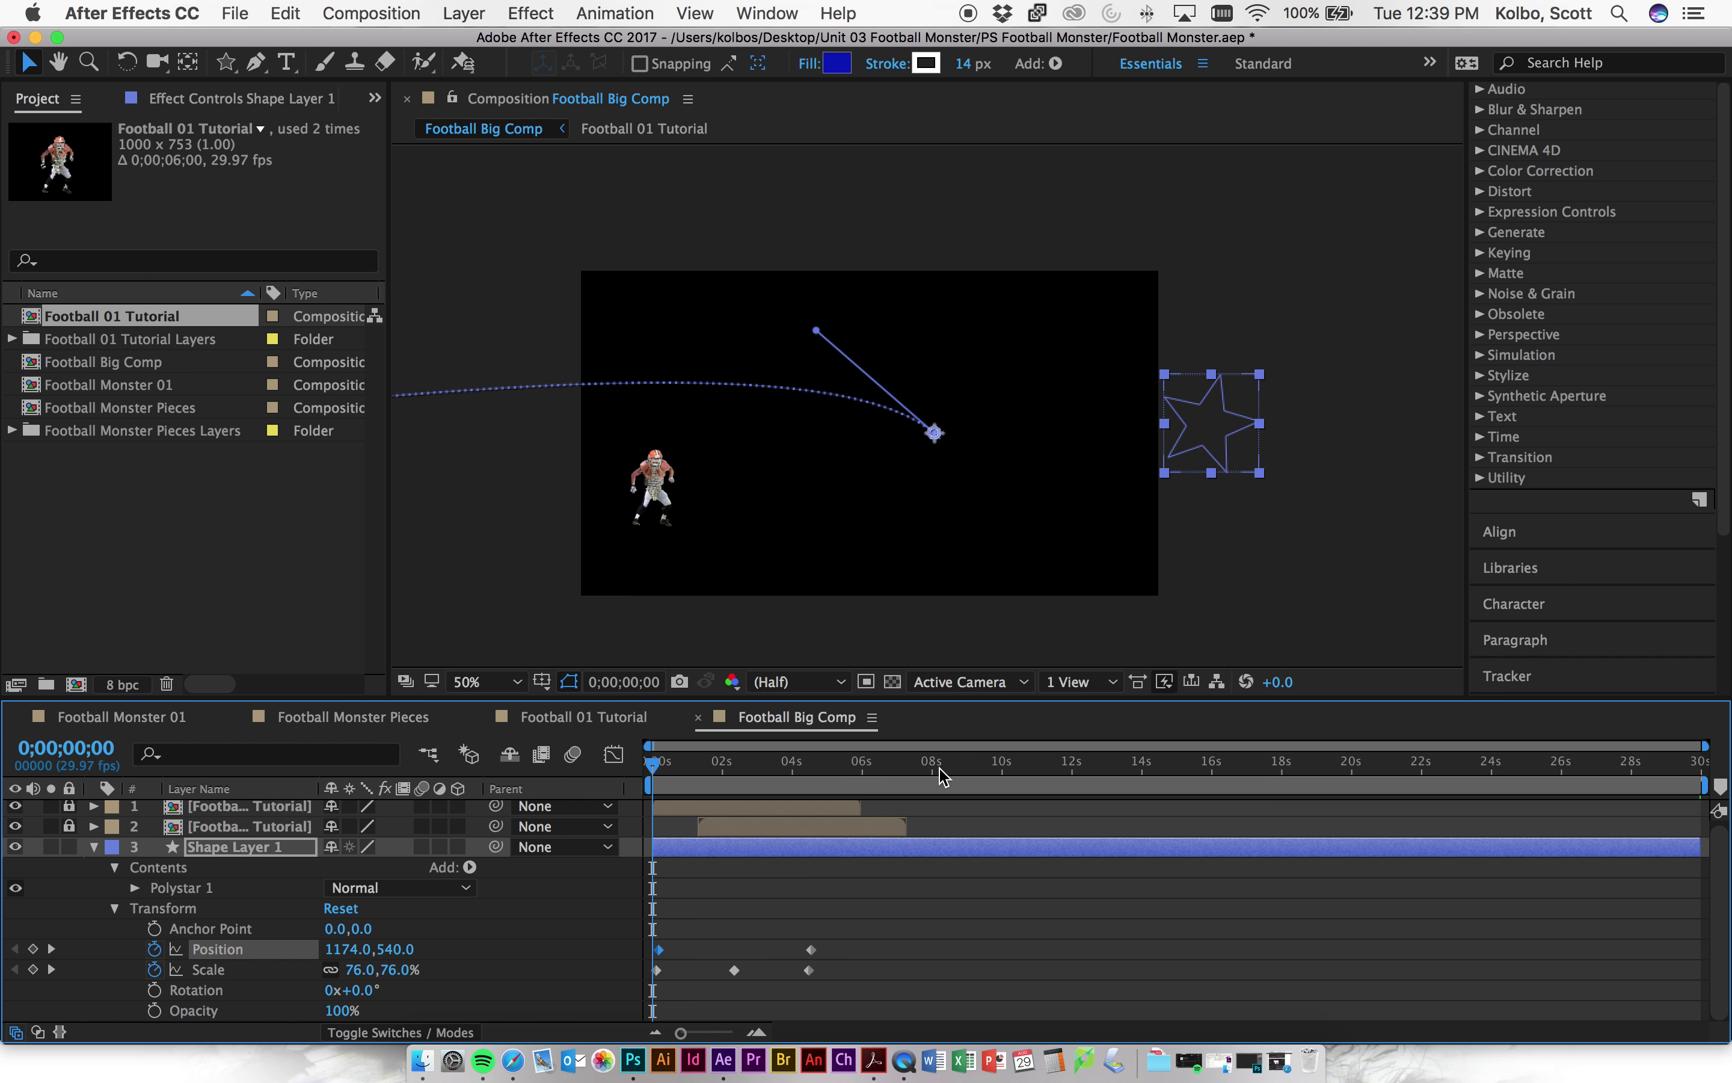
pyautogui.moveTo(662, 769); pyautogui.dragTo(755, 767)
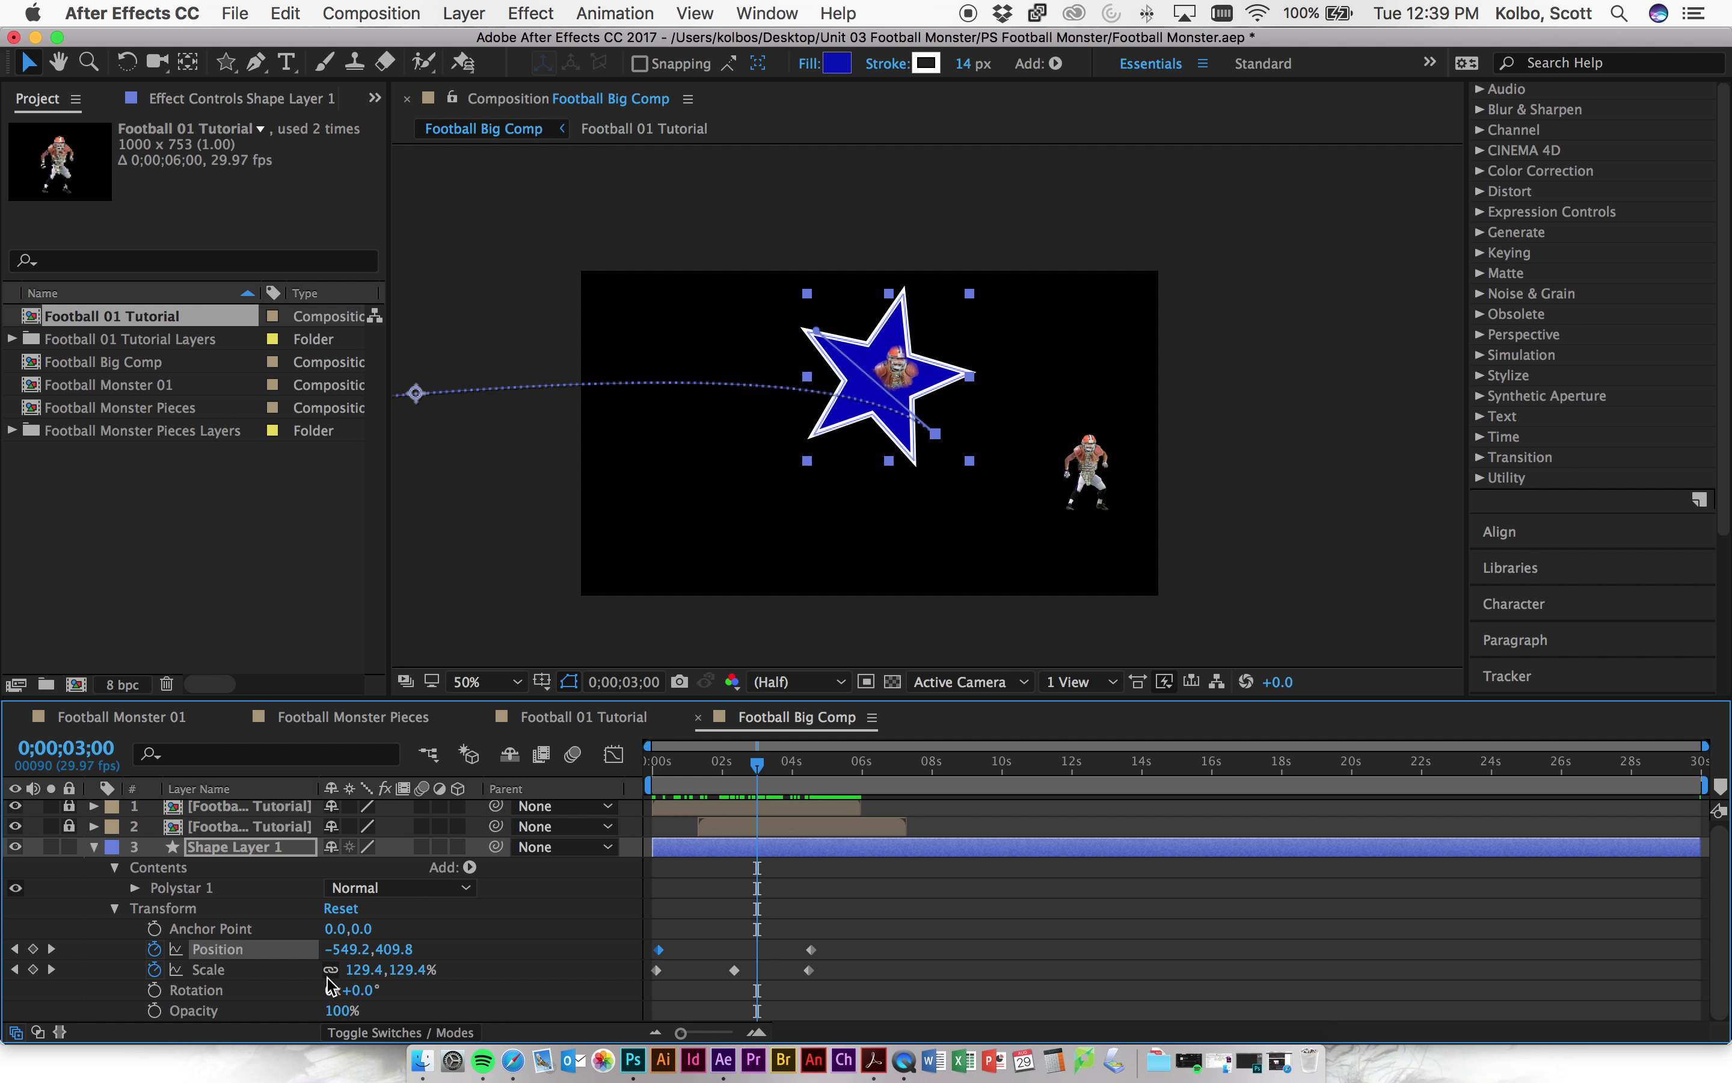
# - Keyframe the star's fill colour from blue at 0;00;00;00 to dark red at 0;00;04;04
pyautogui.click(135, 888)
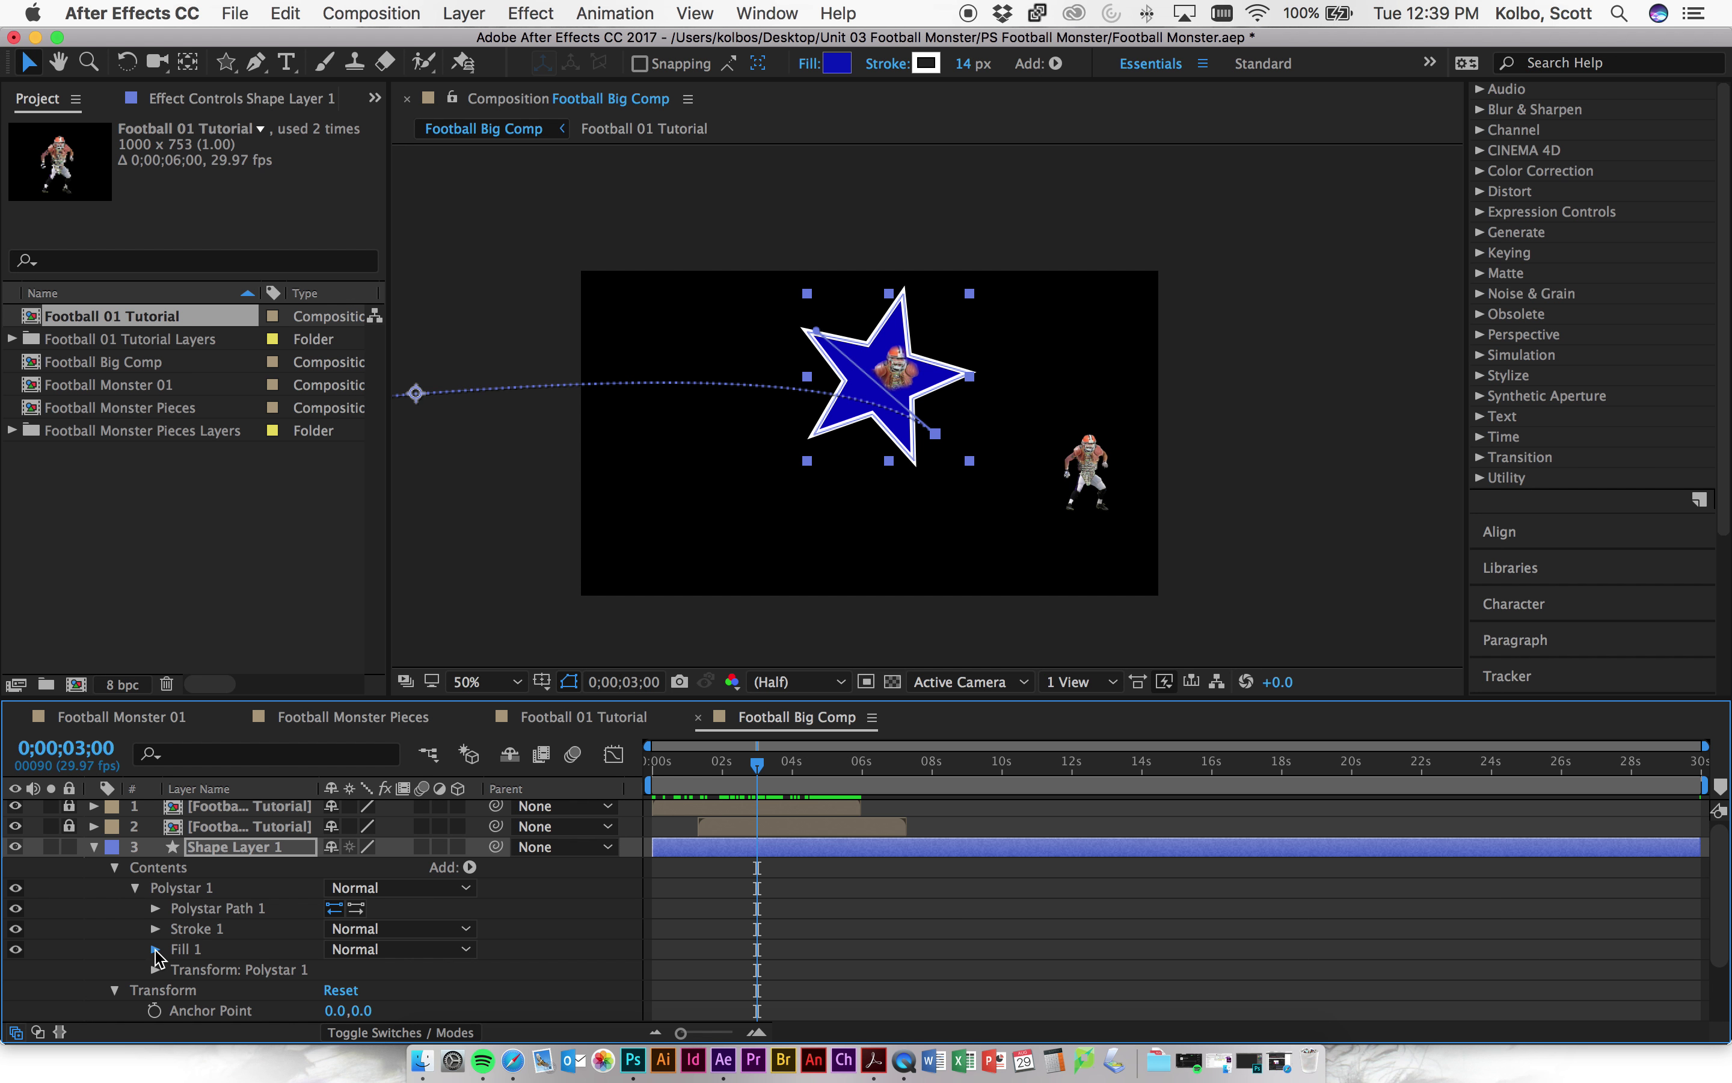
pyautogui.click(155, 950)
pyautogui.scroll(-1, 163, 960)
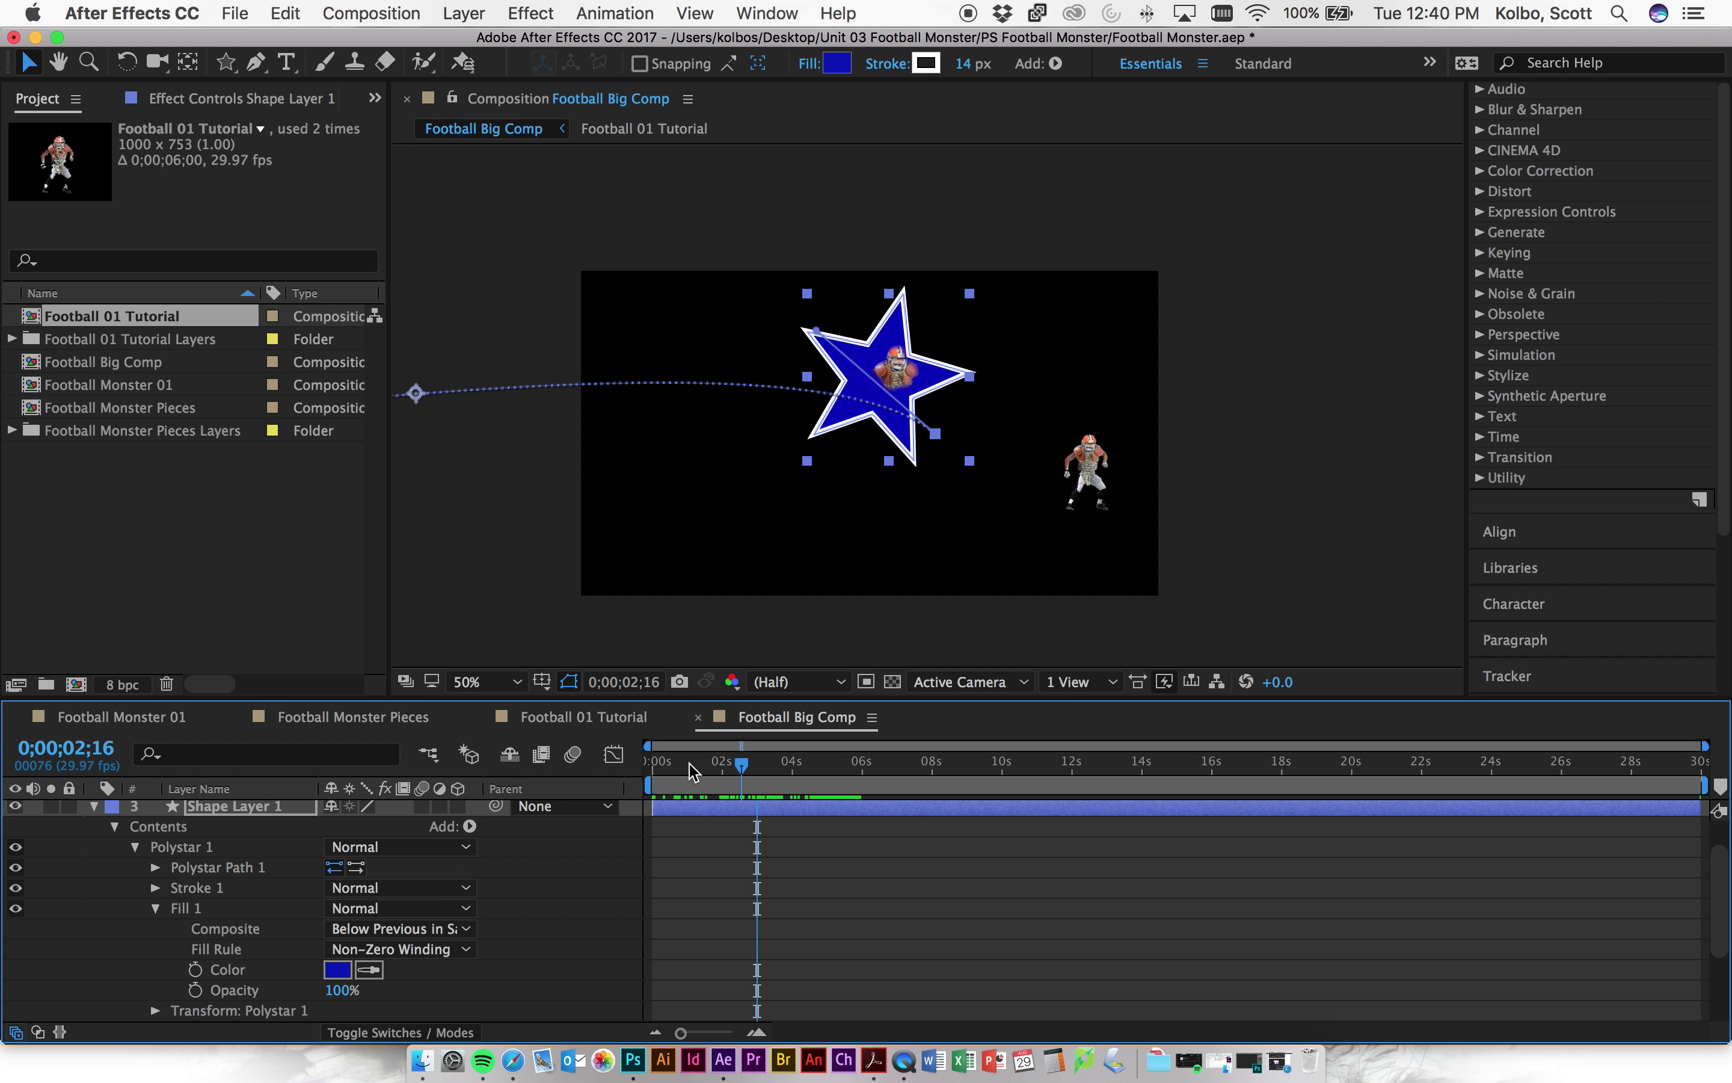
pyautogui.moveTo(707, 764); pyautogui.dragTo(526, 766)
pyautogui.click(195, 969)
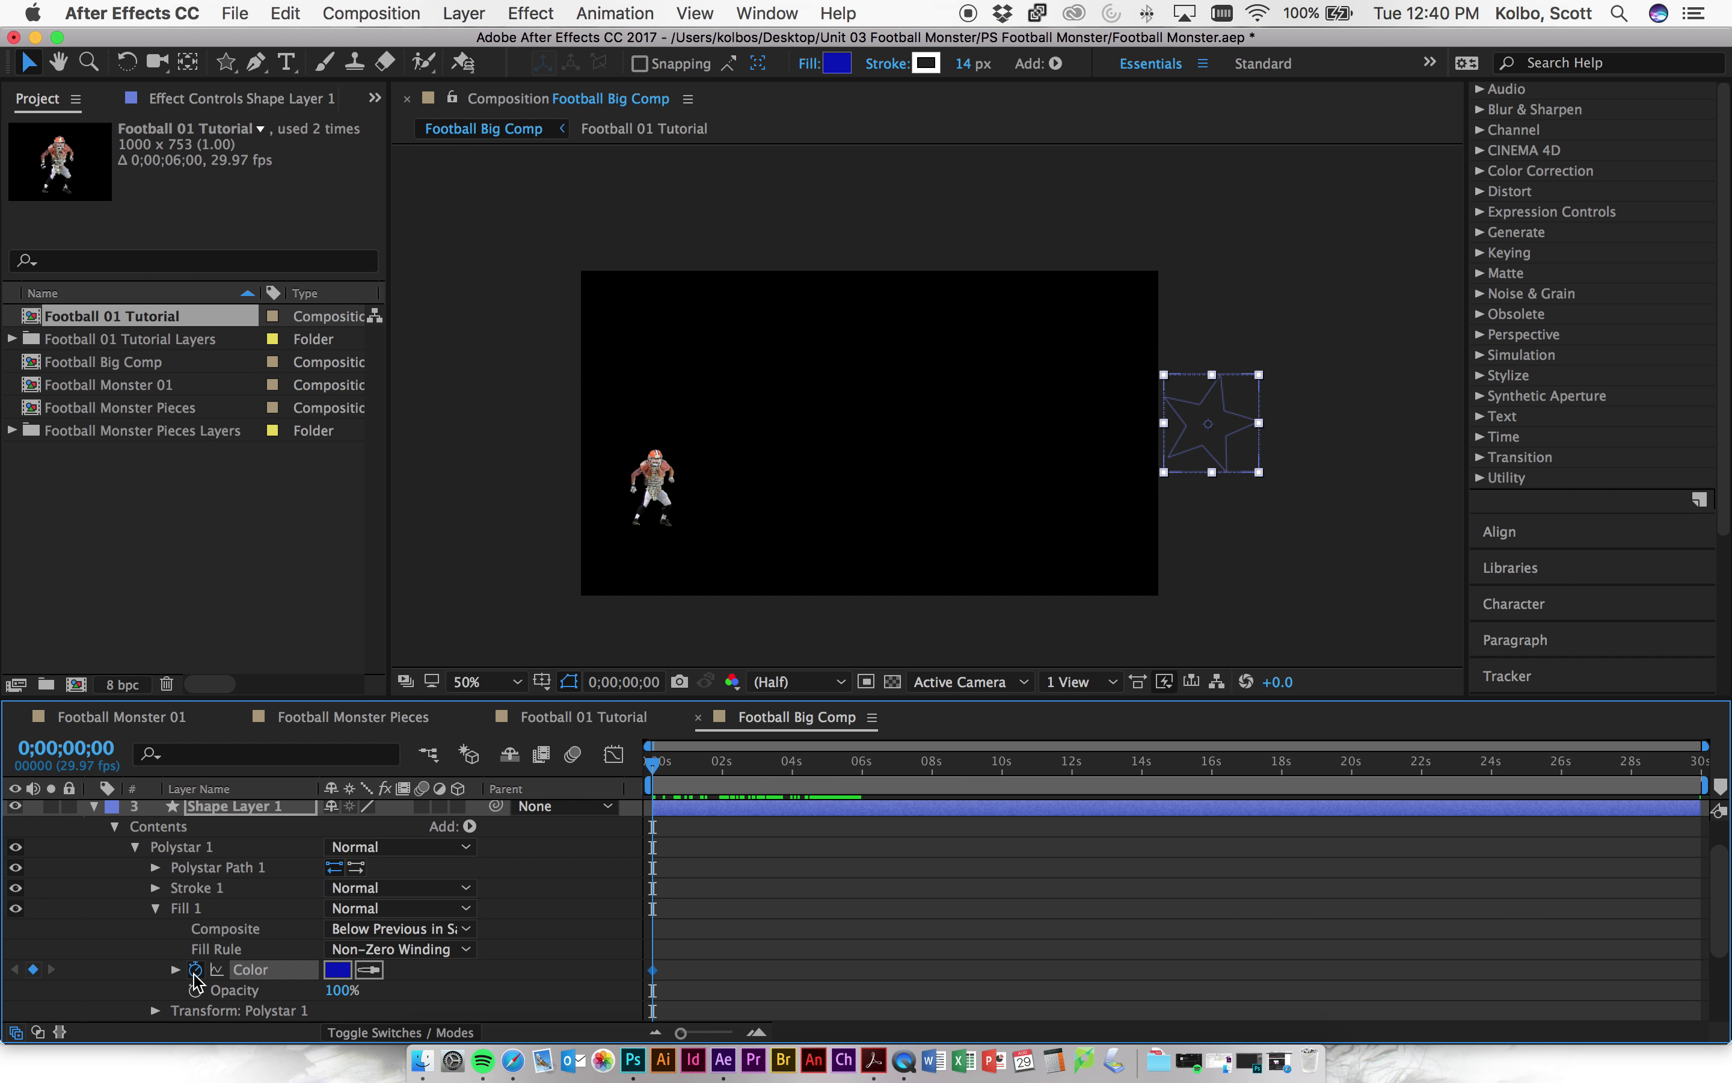
pyautogui.moveTo(652, 764); pyautogui.dragTo(801, 770)
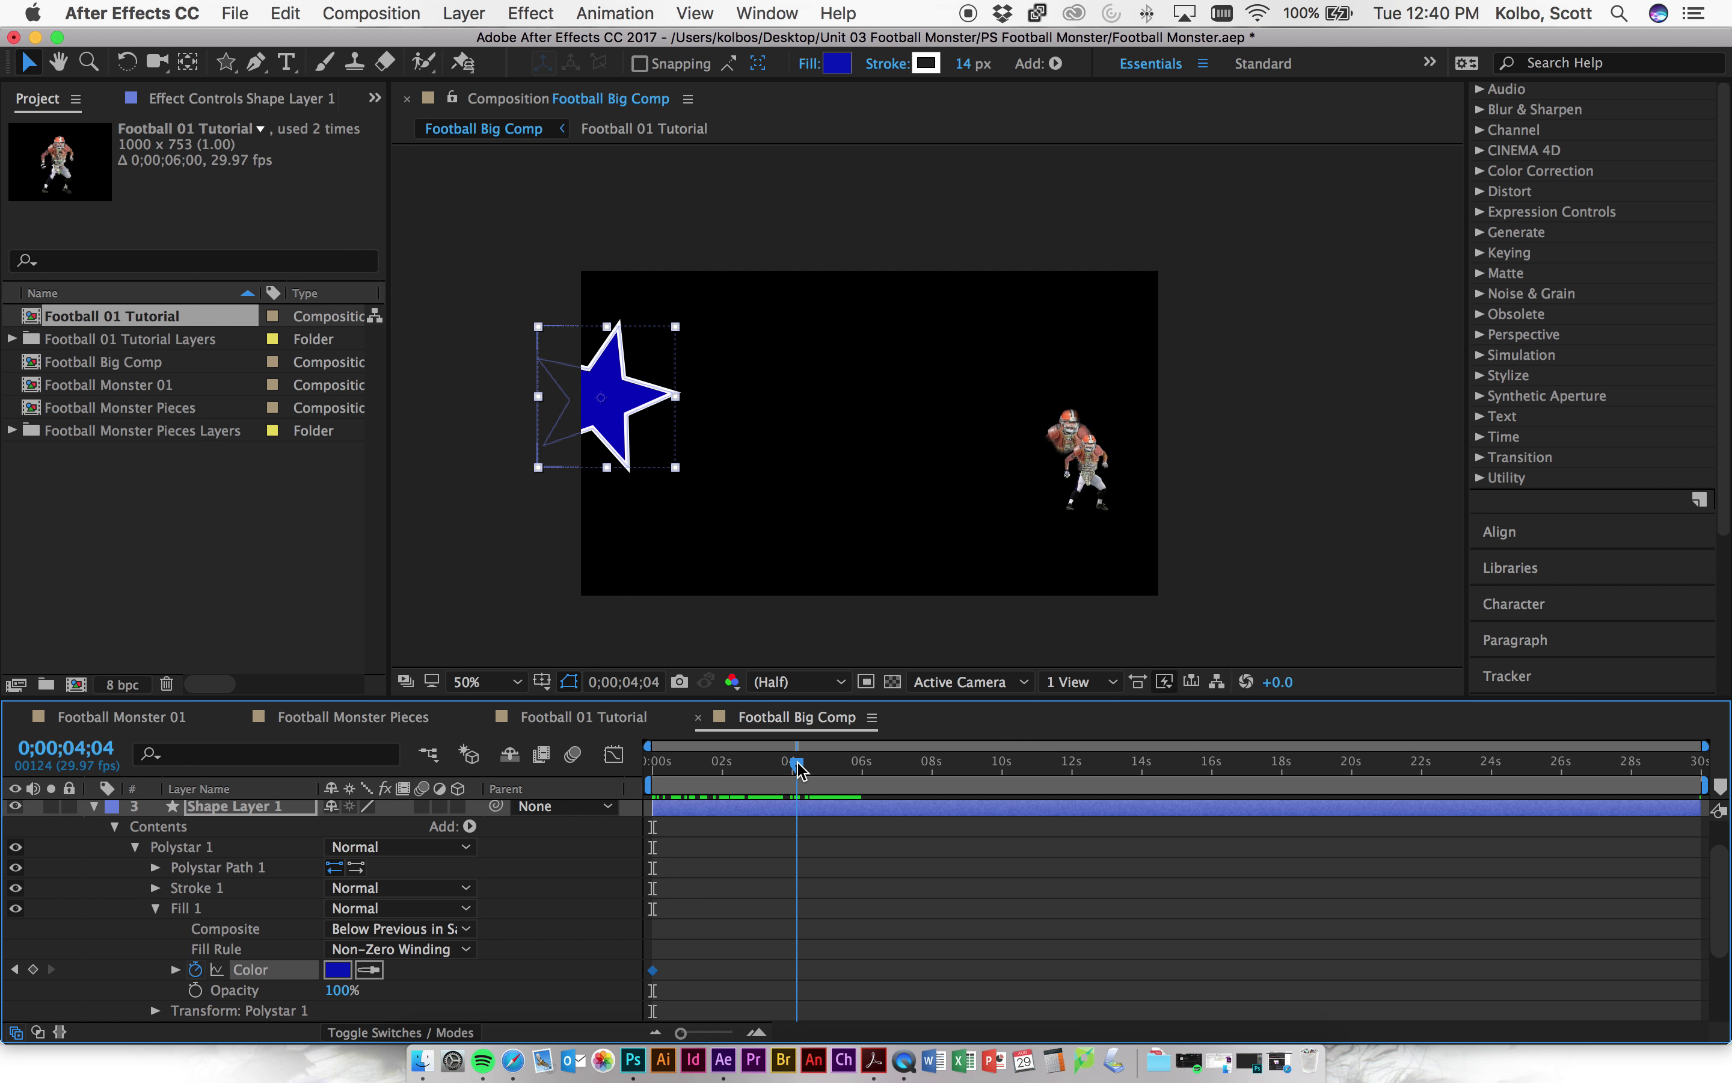
pyautogui.click(338, 970)
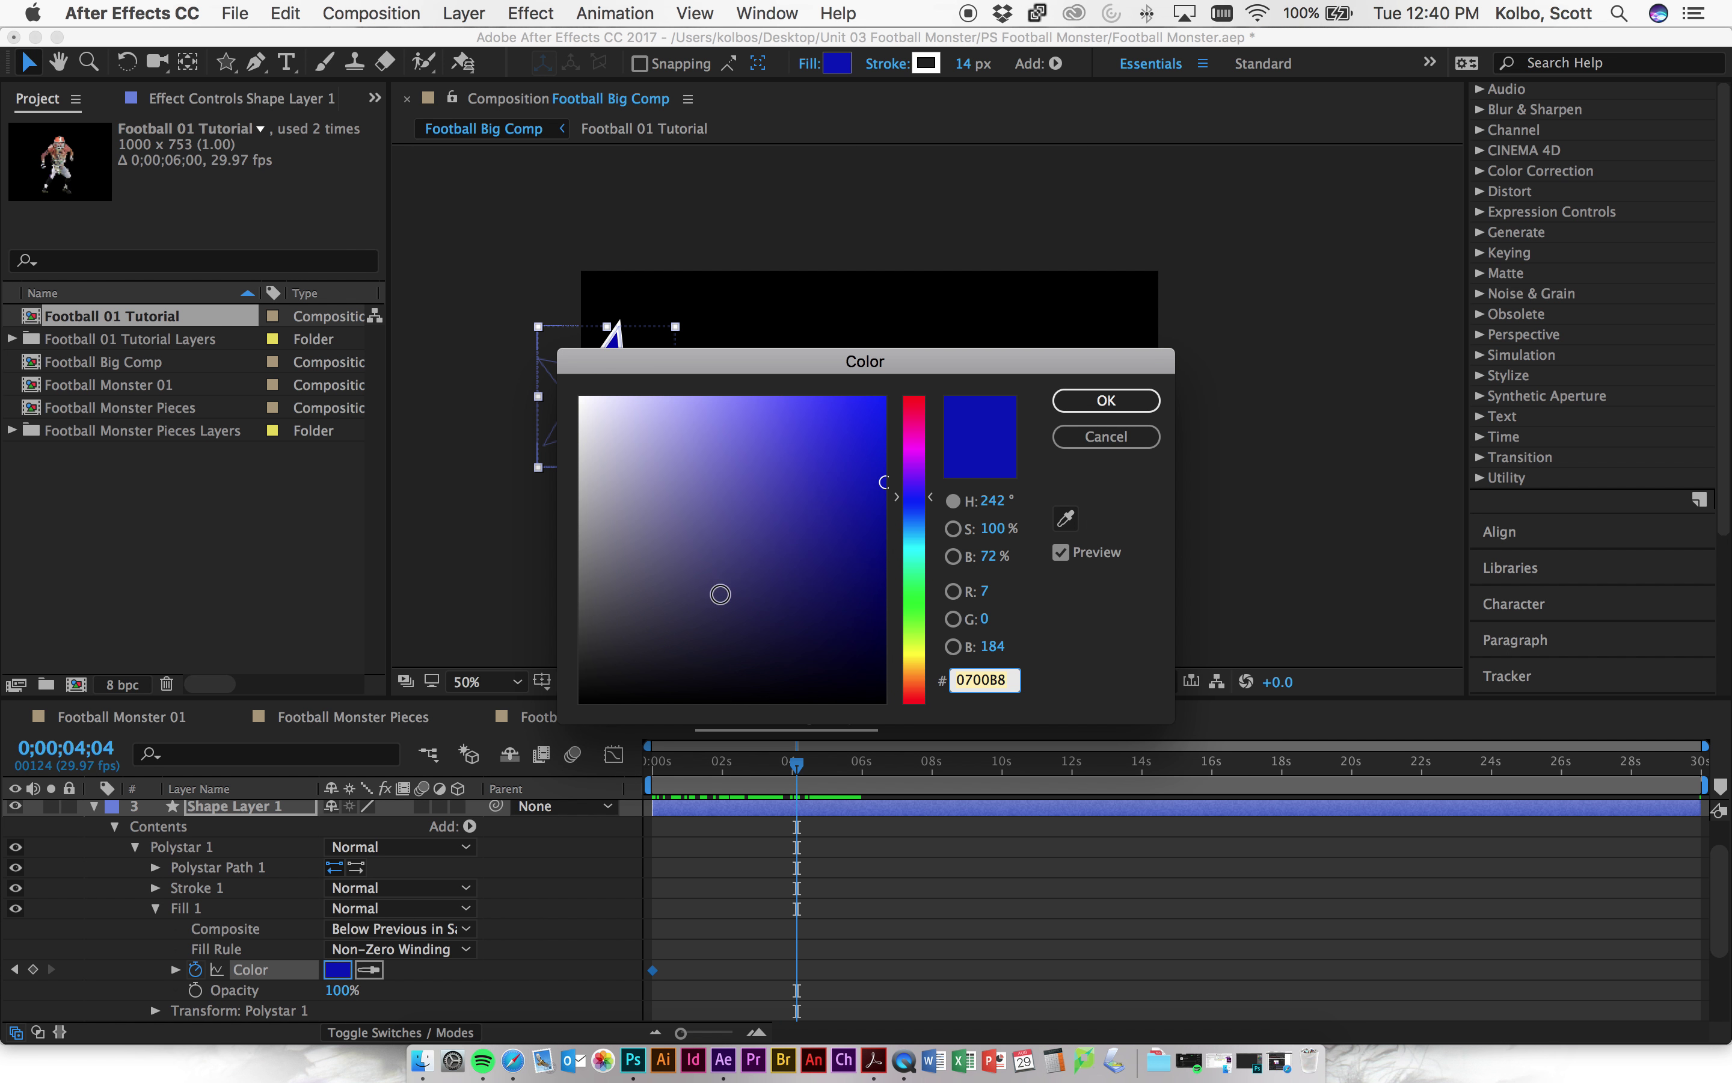
pyautogui.moveTo(934, 467); pyautogui.dragTo(930, 404)
pyautogui.click(1107, 400)
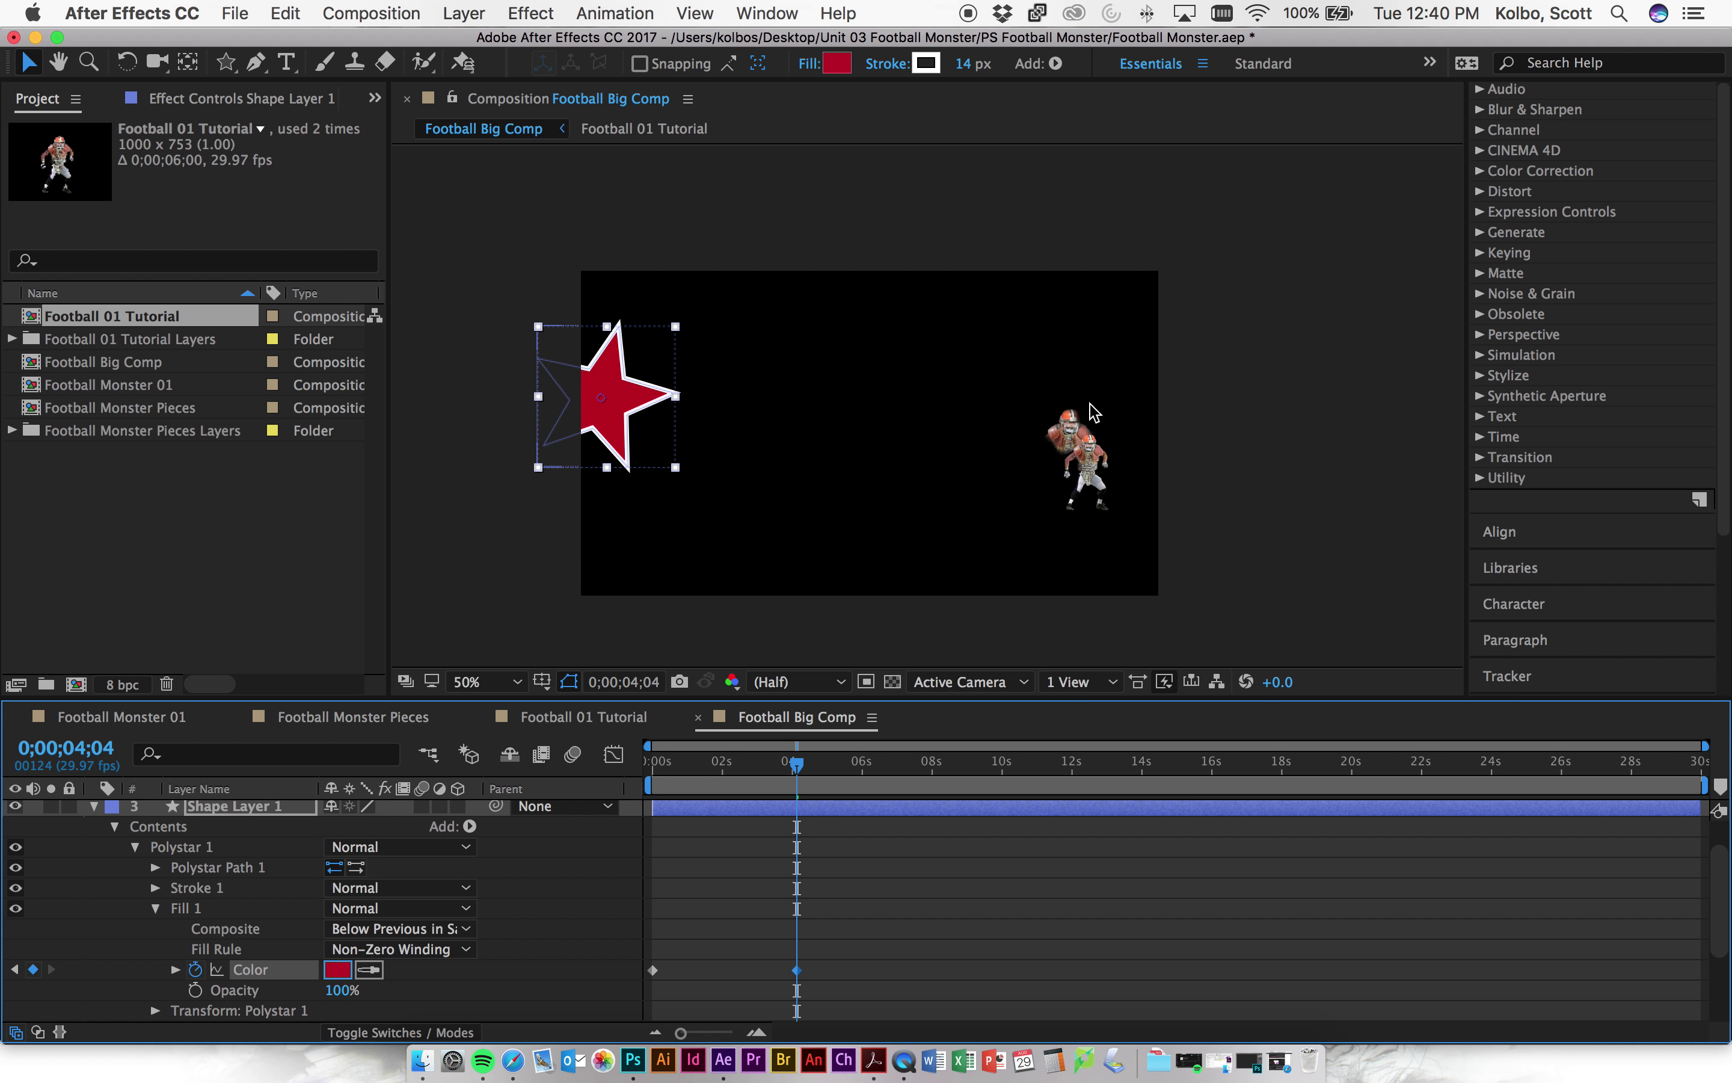
# - Collapse the star's Fill 1 properties and scrub back to 0;00;02;06 to check the colour transition
pyautogui.moveTo(797, 764)
pyautogui.mouseDown()
pyautogui.moveTo(677, 788)
pyautogui.moveTo(827, 788)
pyautogui.moveTo(797, 791)
pyautogui.mouseUp()
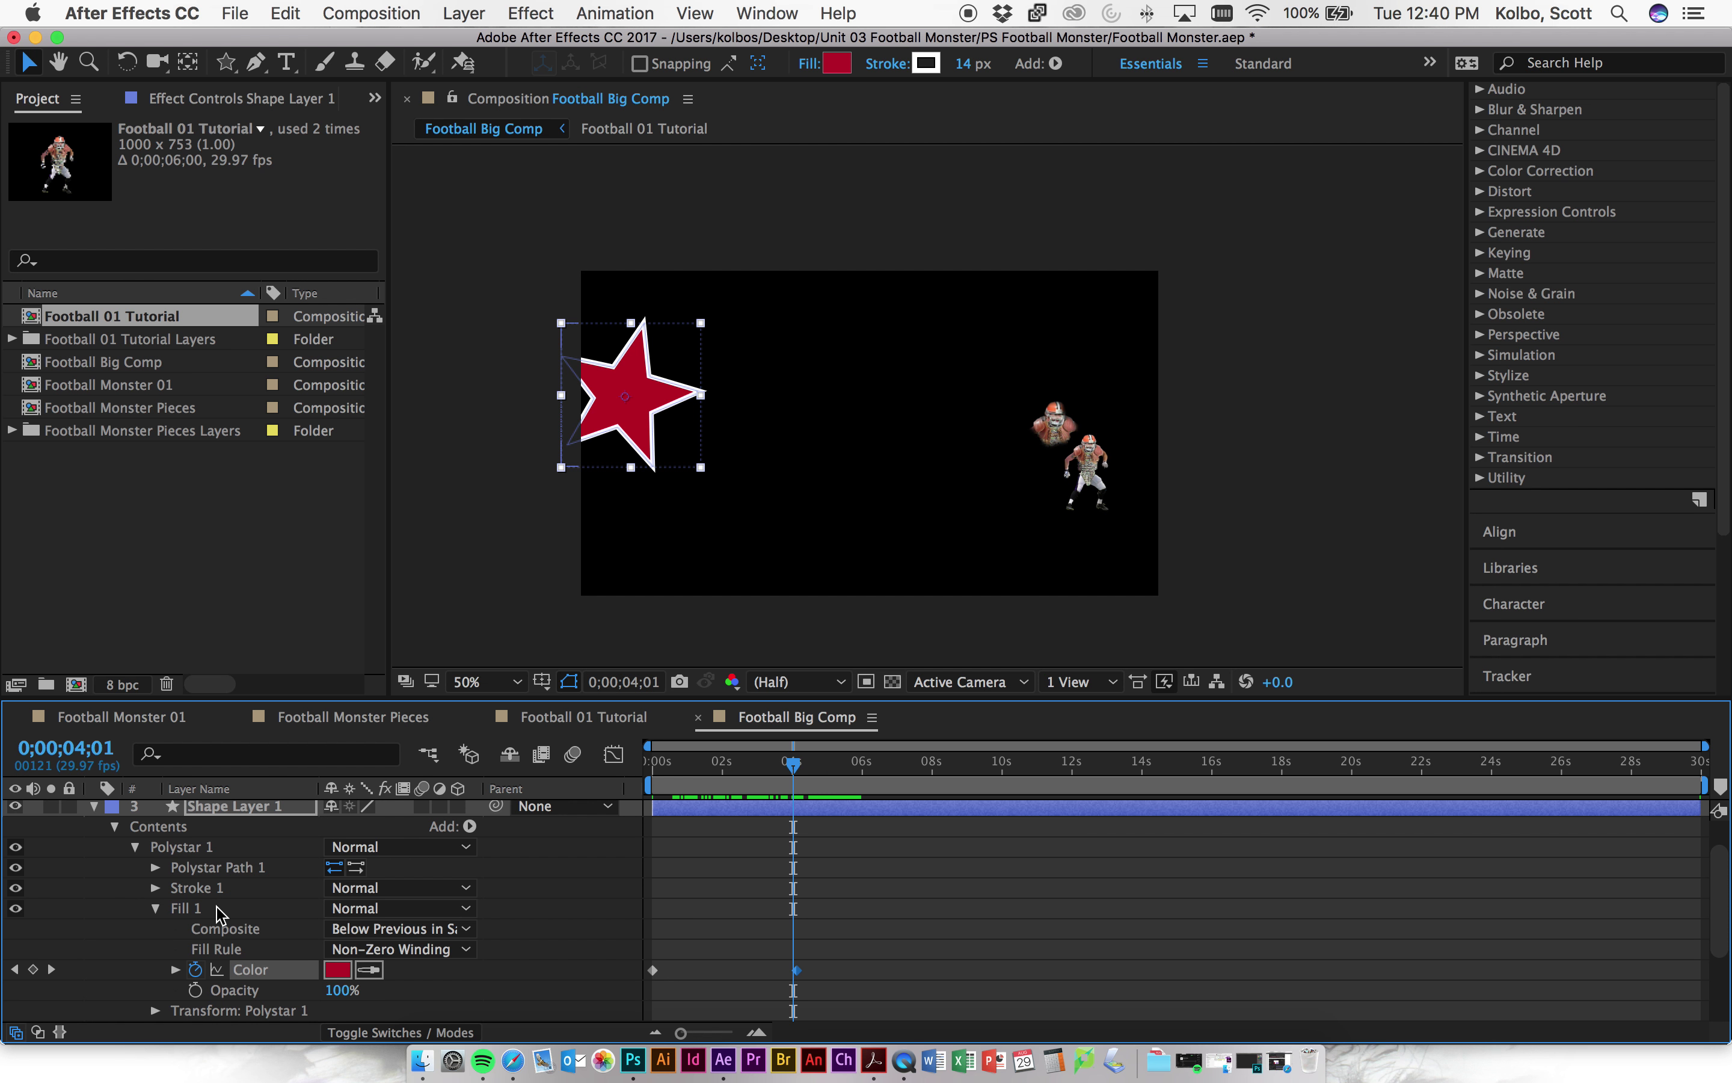
pyautogui.scroll(-3, 237, 931)
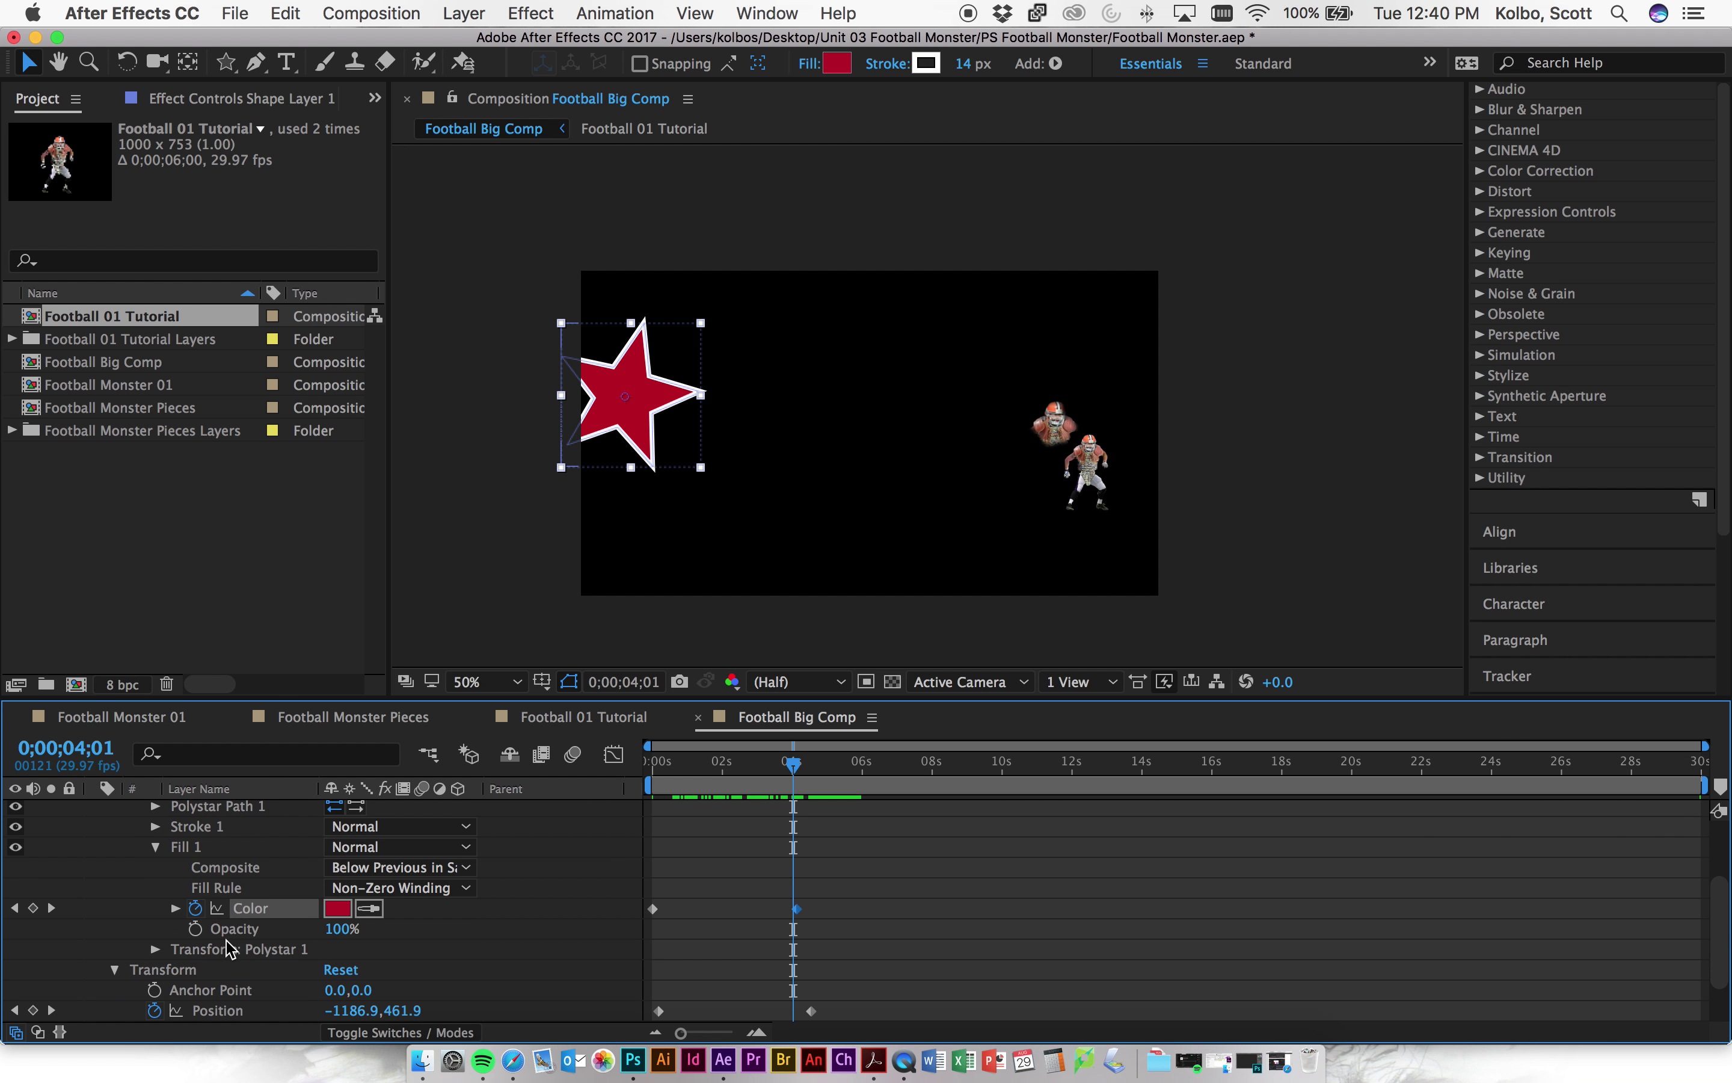
pyautogui.scroll(3, 229, 945)
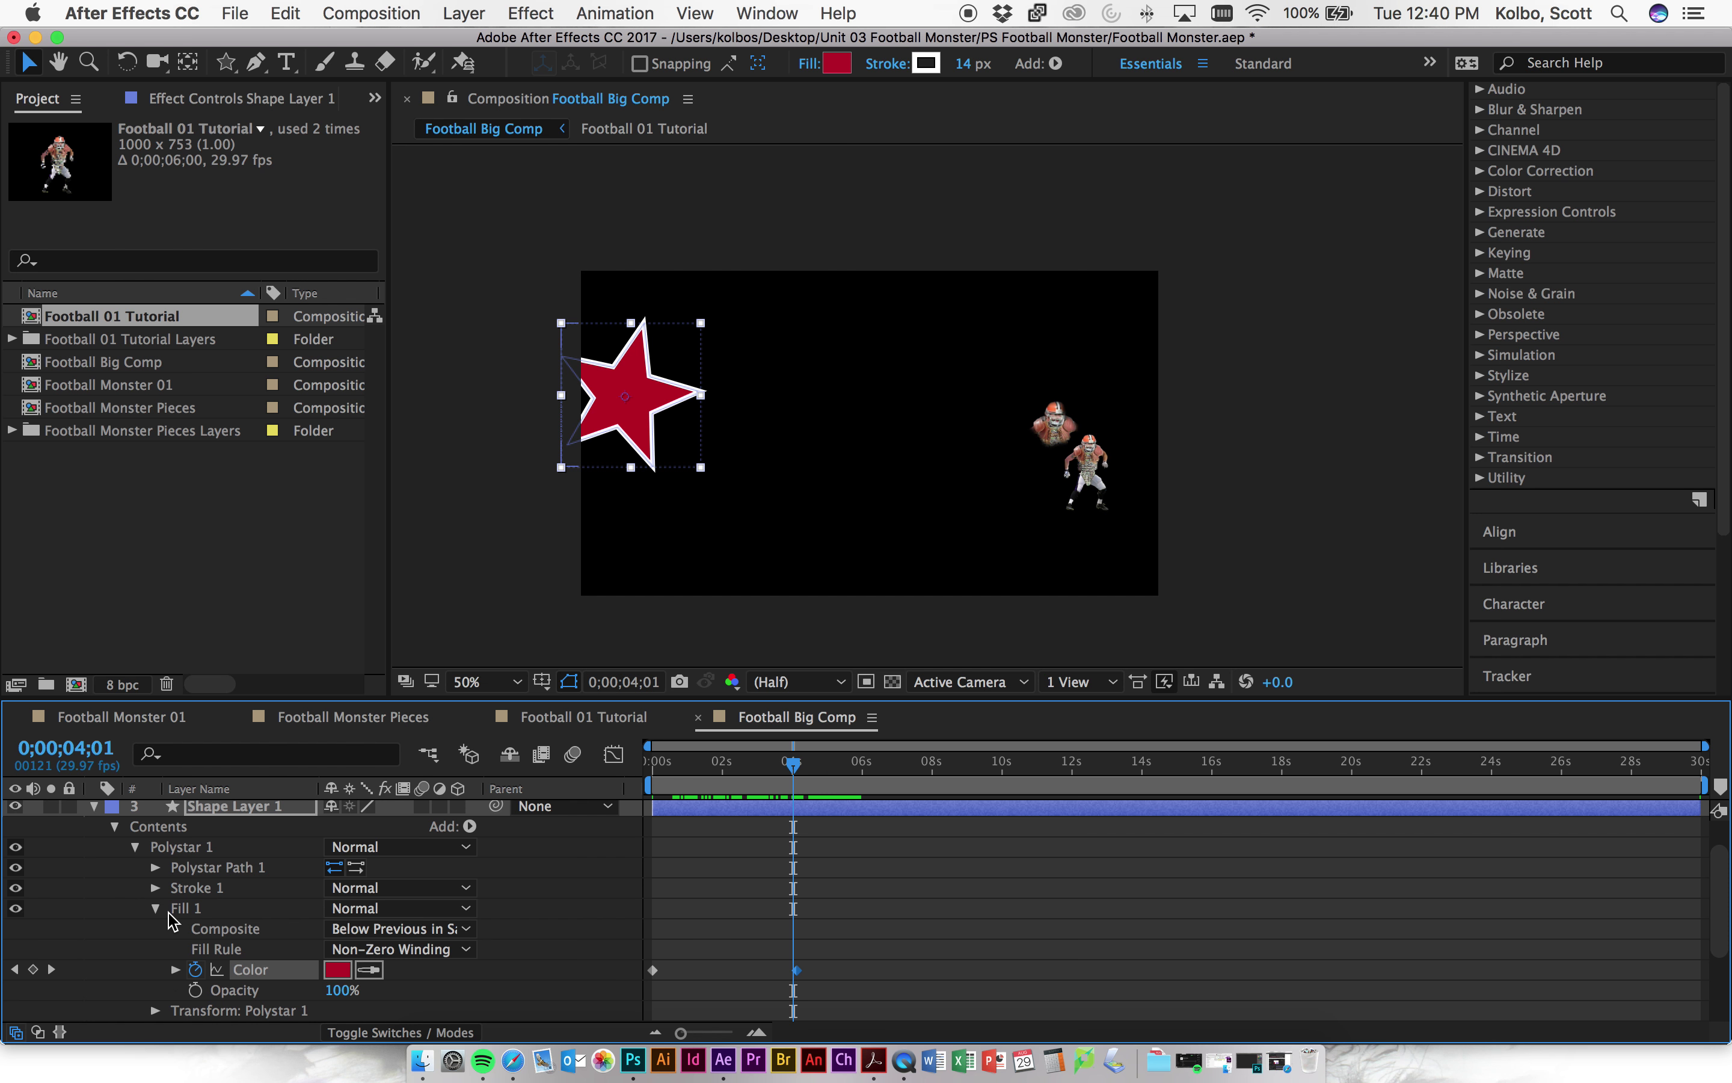
pyautogui.click(157, 908)
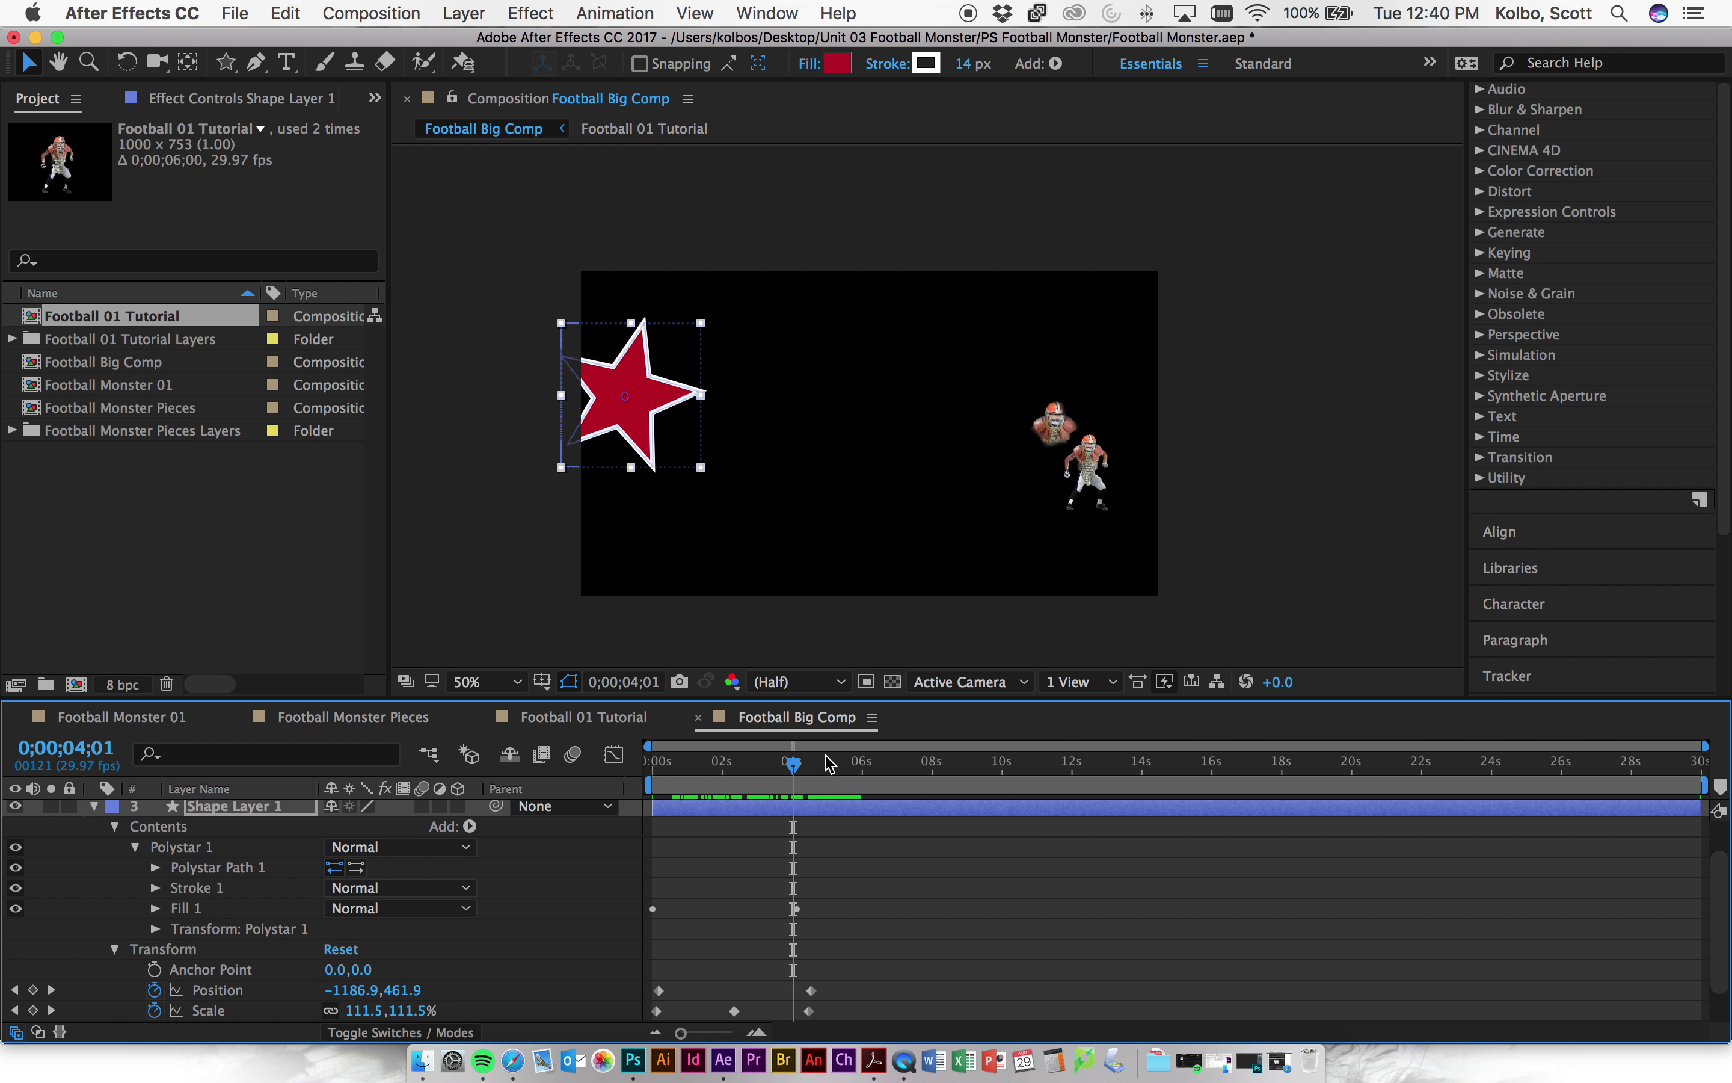
pyautogui.moveTo(795, 763); pyautogui.dragTo(730, 768)
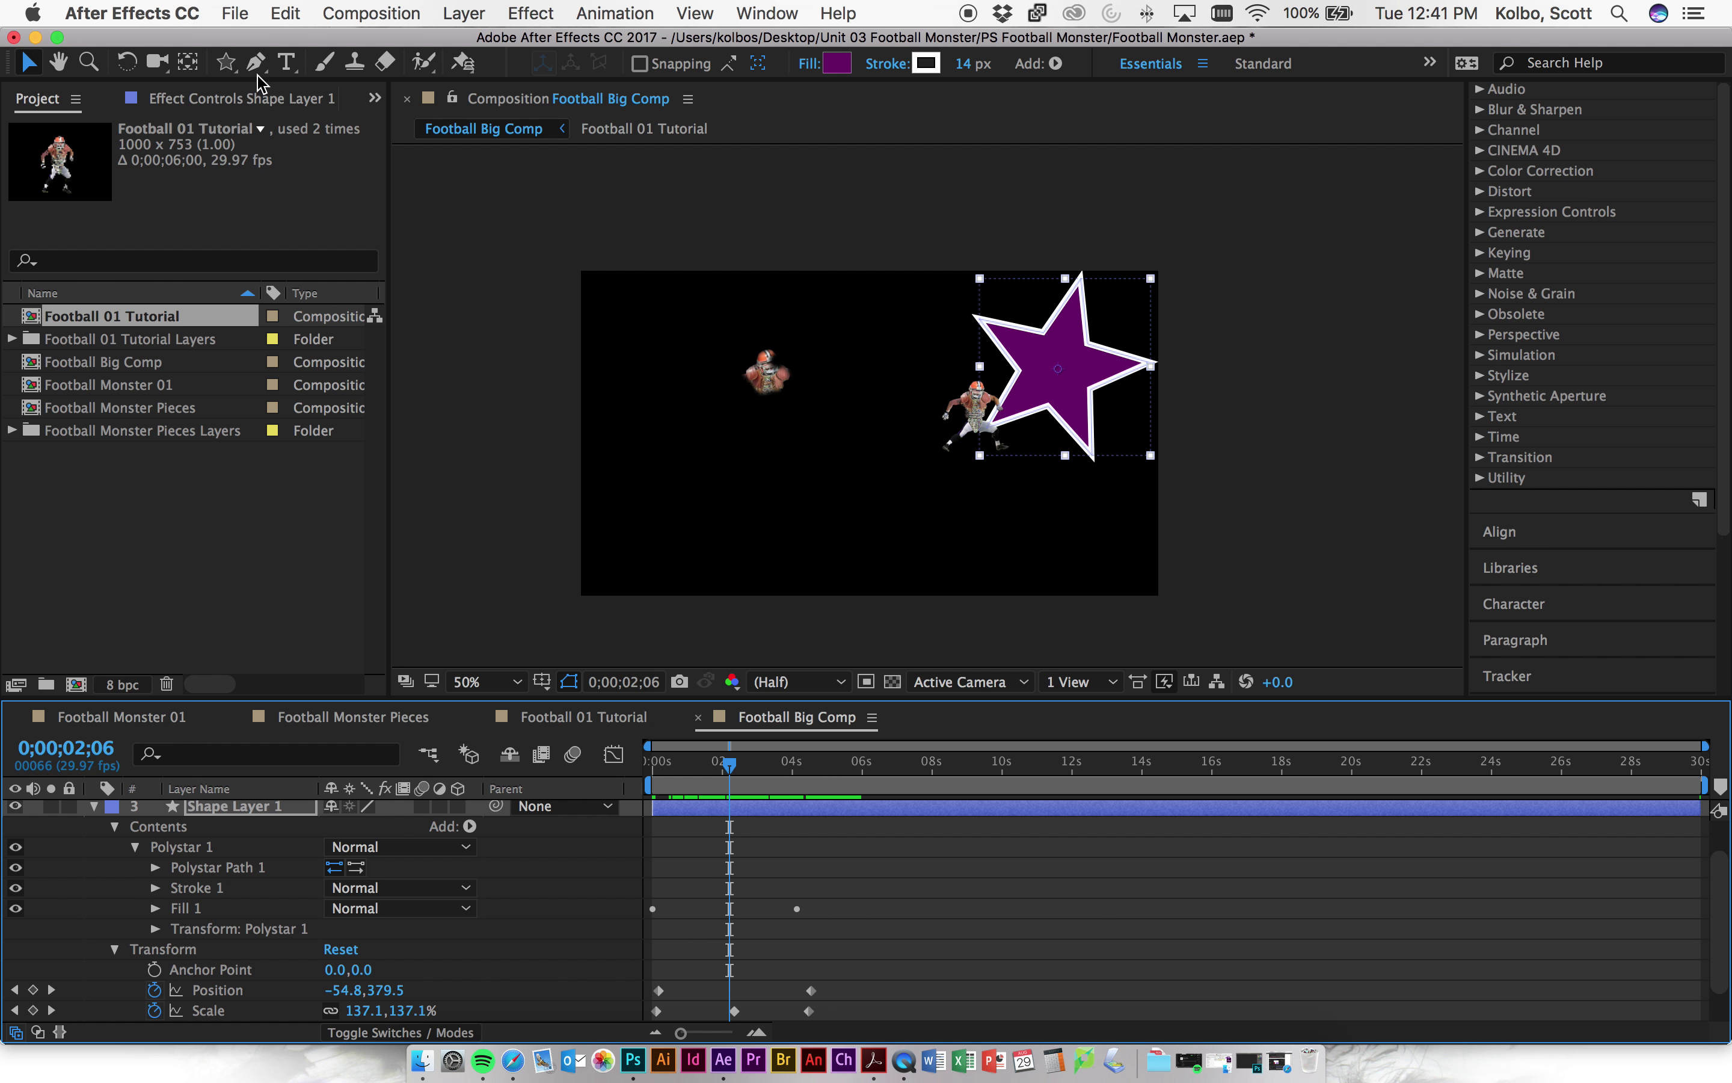
# - Switch the active shape tool to the Rectangle tool
pyautogui.click(230, 70)
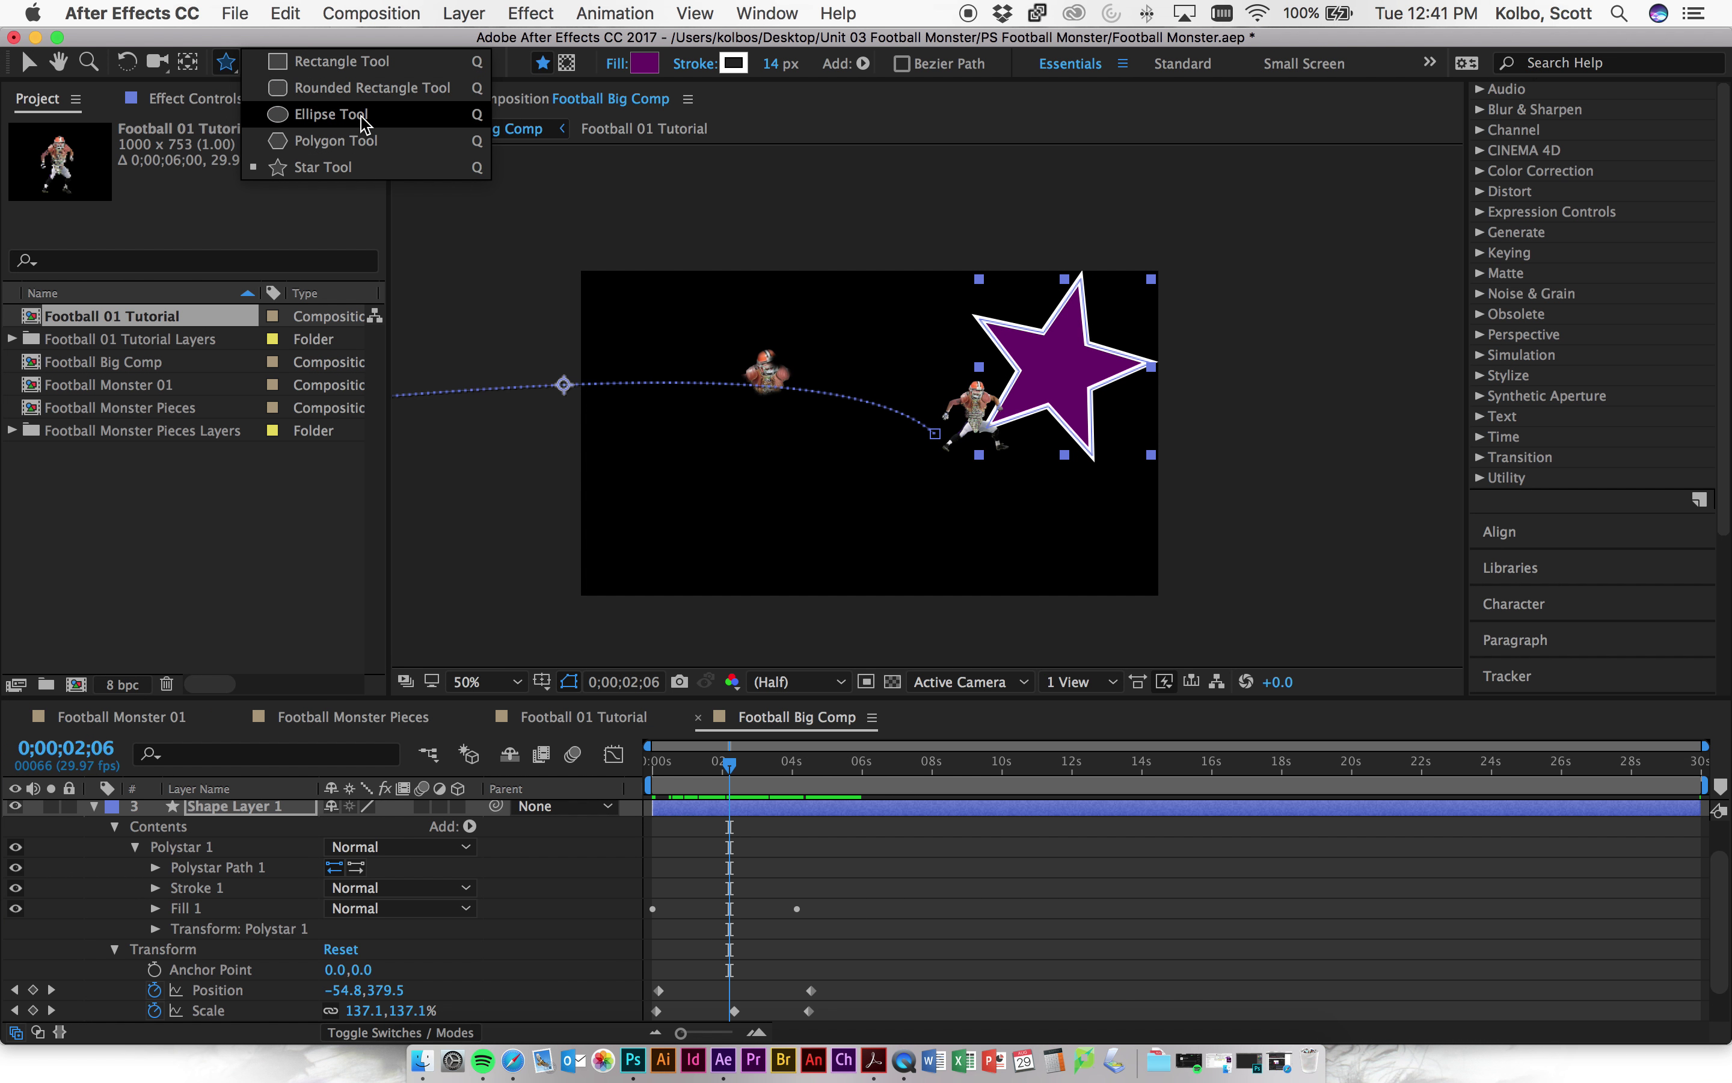
pyautogui.click(297, 64)
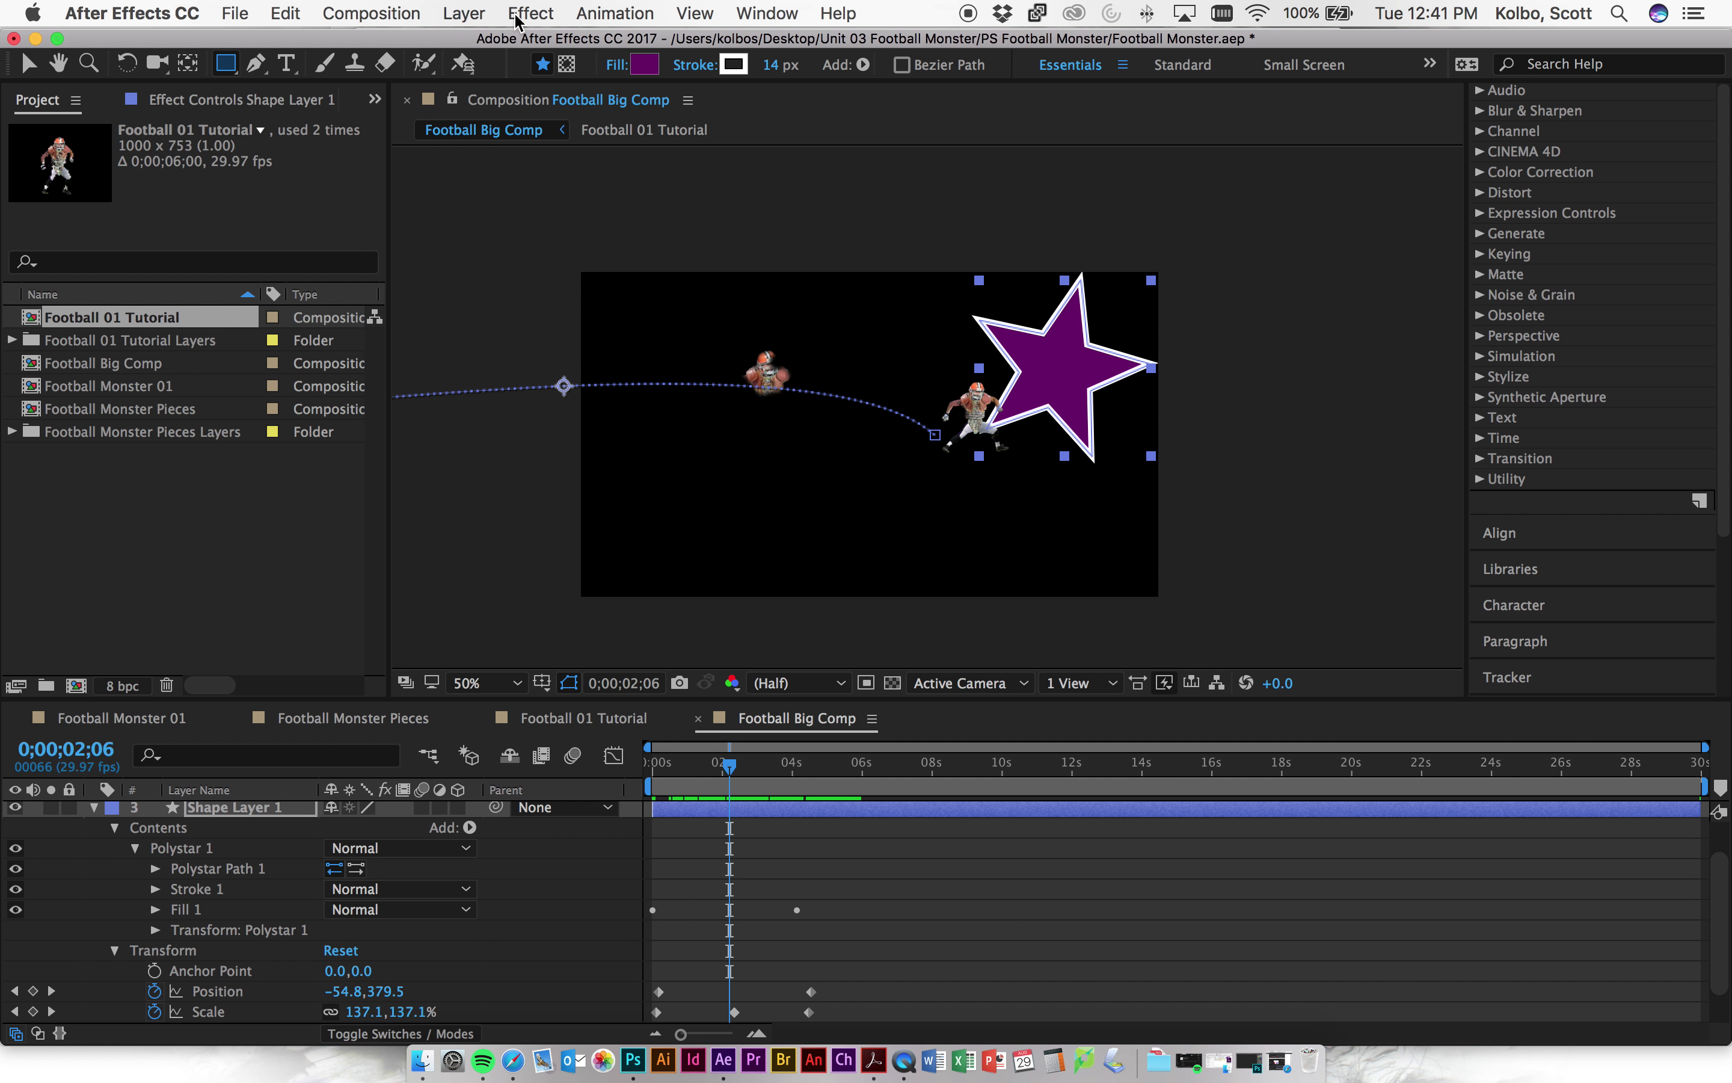
pyautogui.click(458, 13)
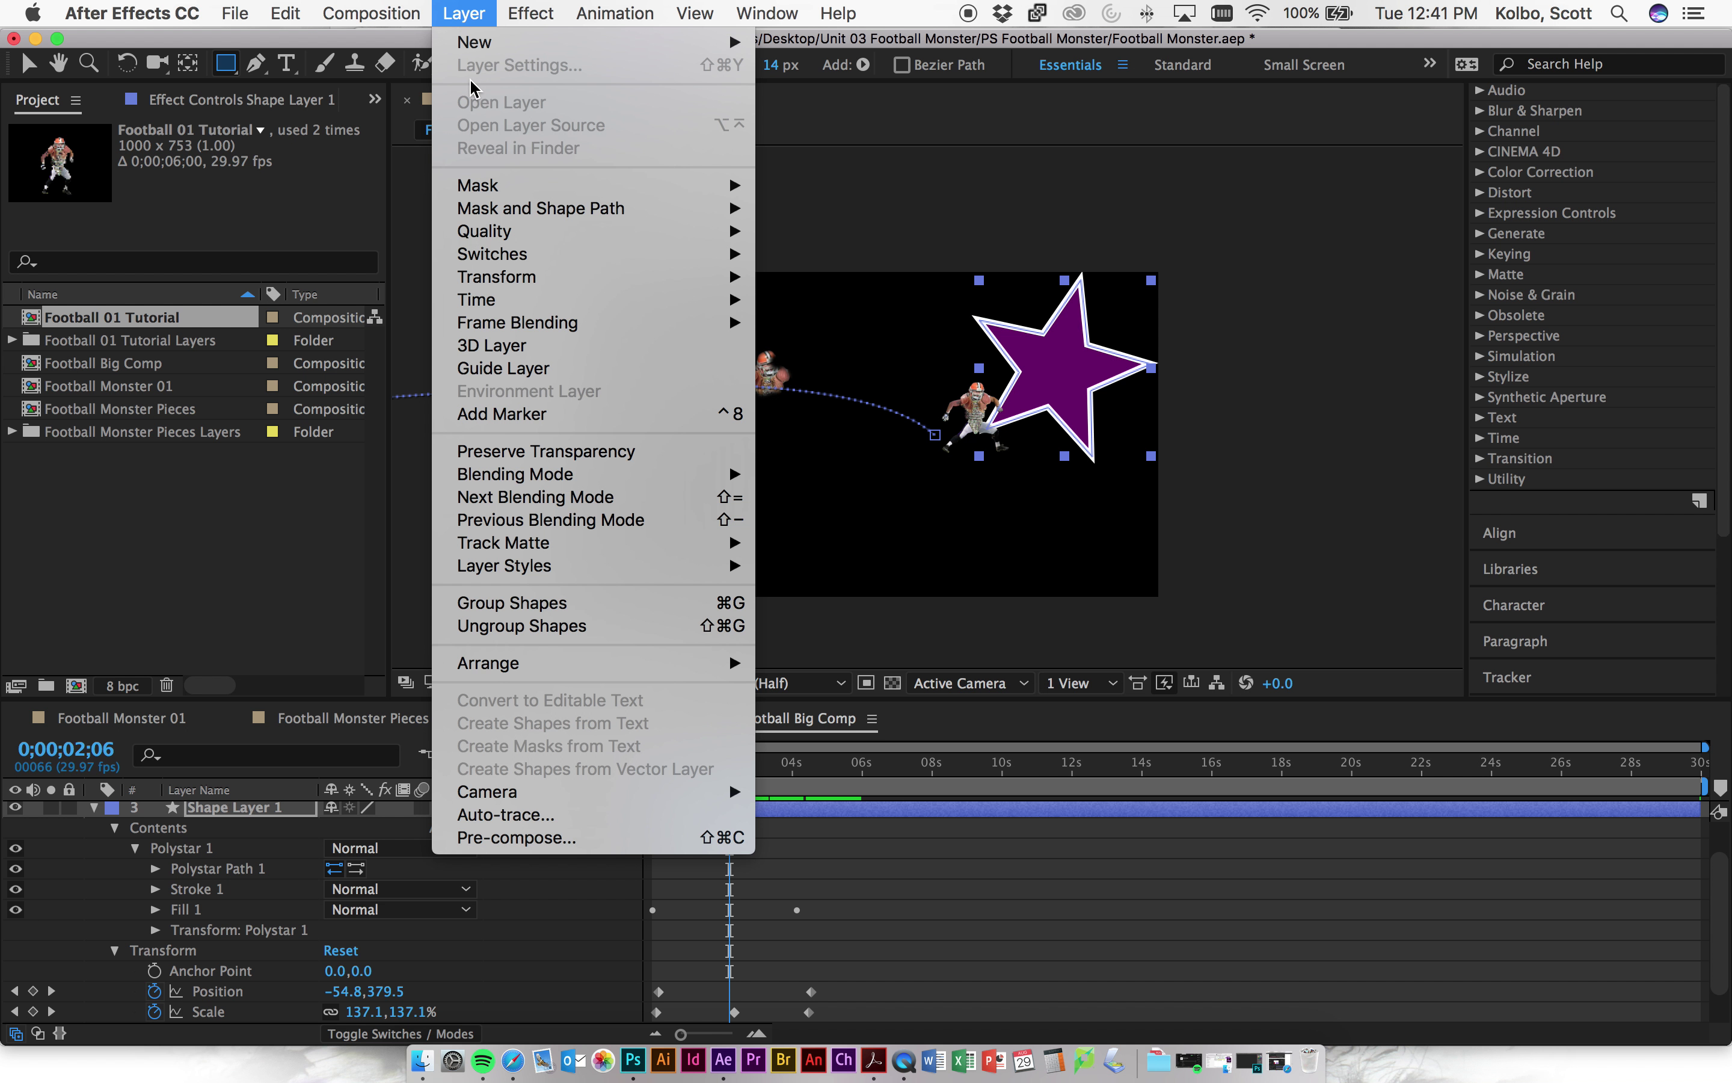
pyautogui.moveTo(476, 43)
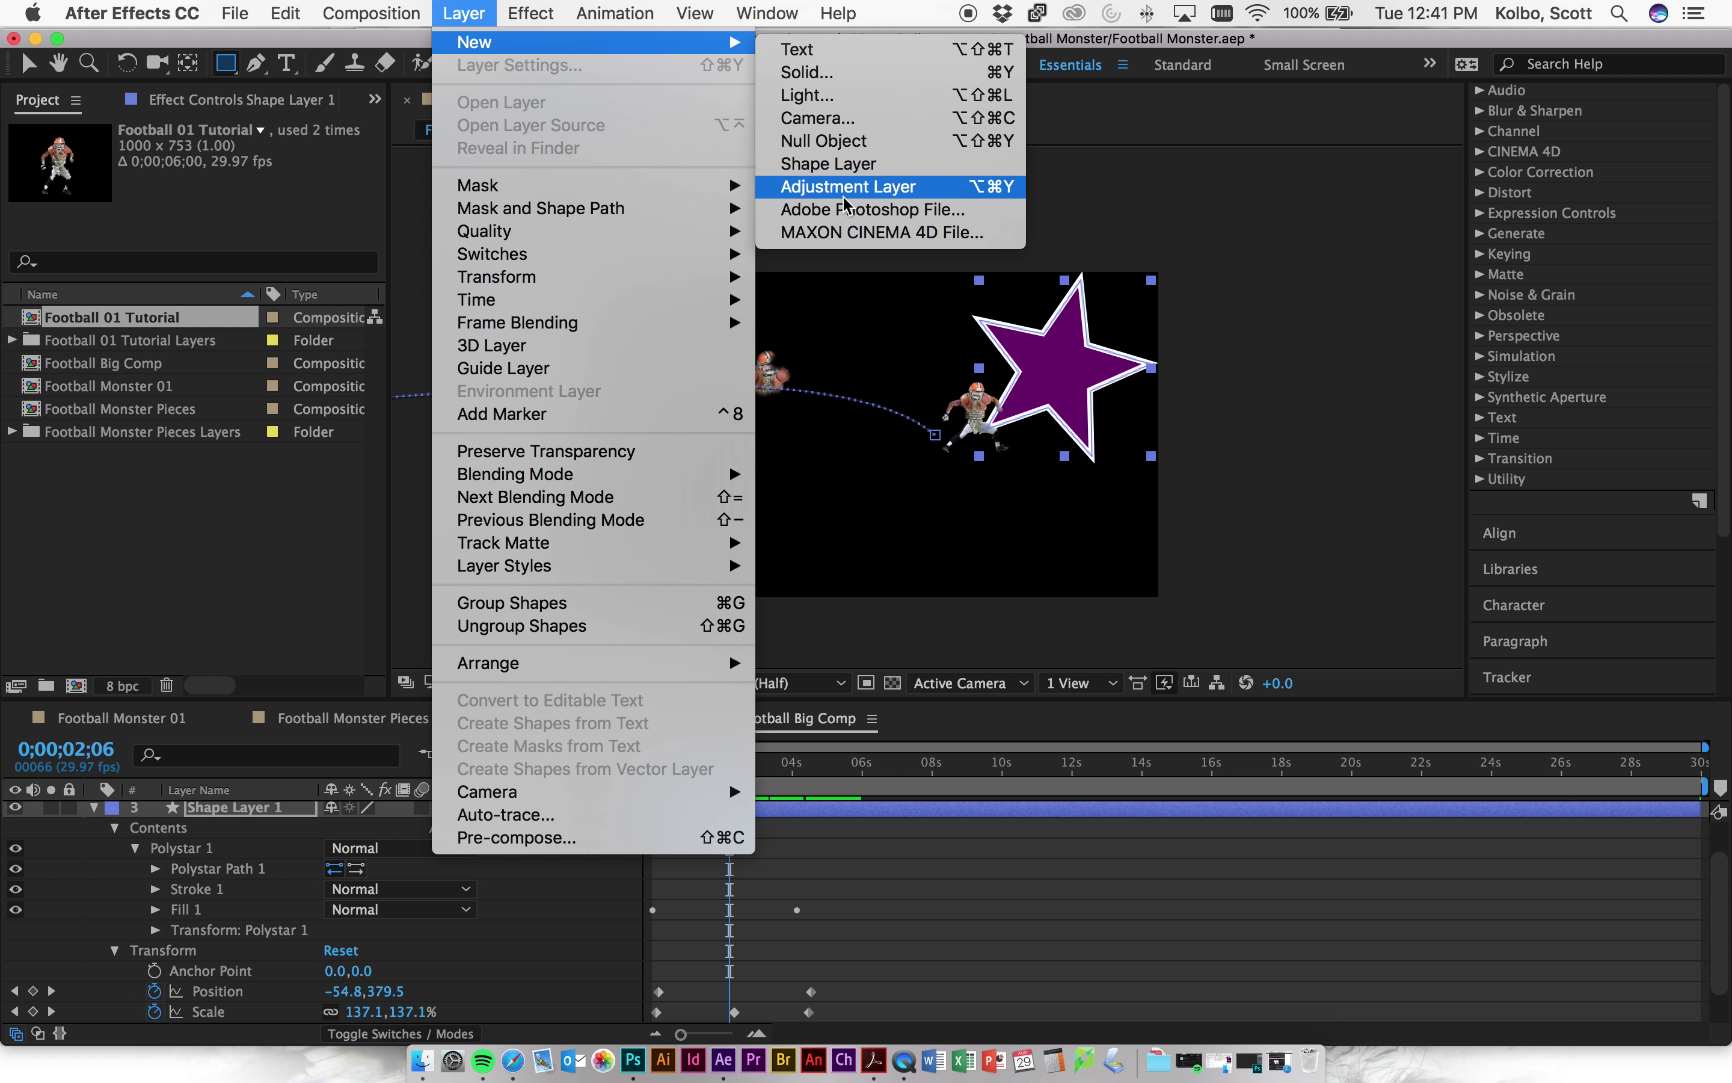
pyautogui.moveTo(404, 27)
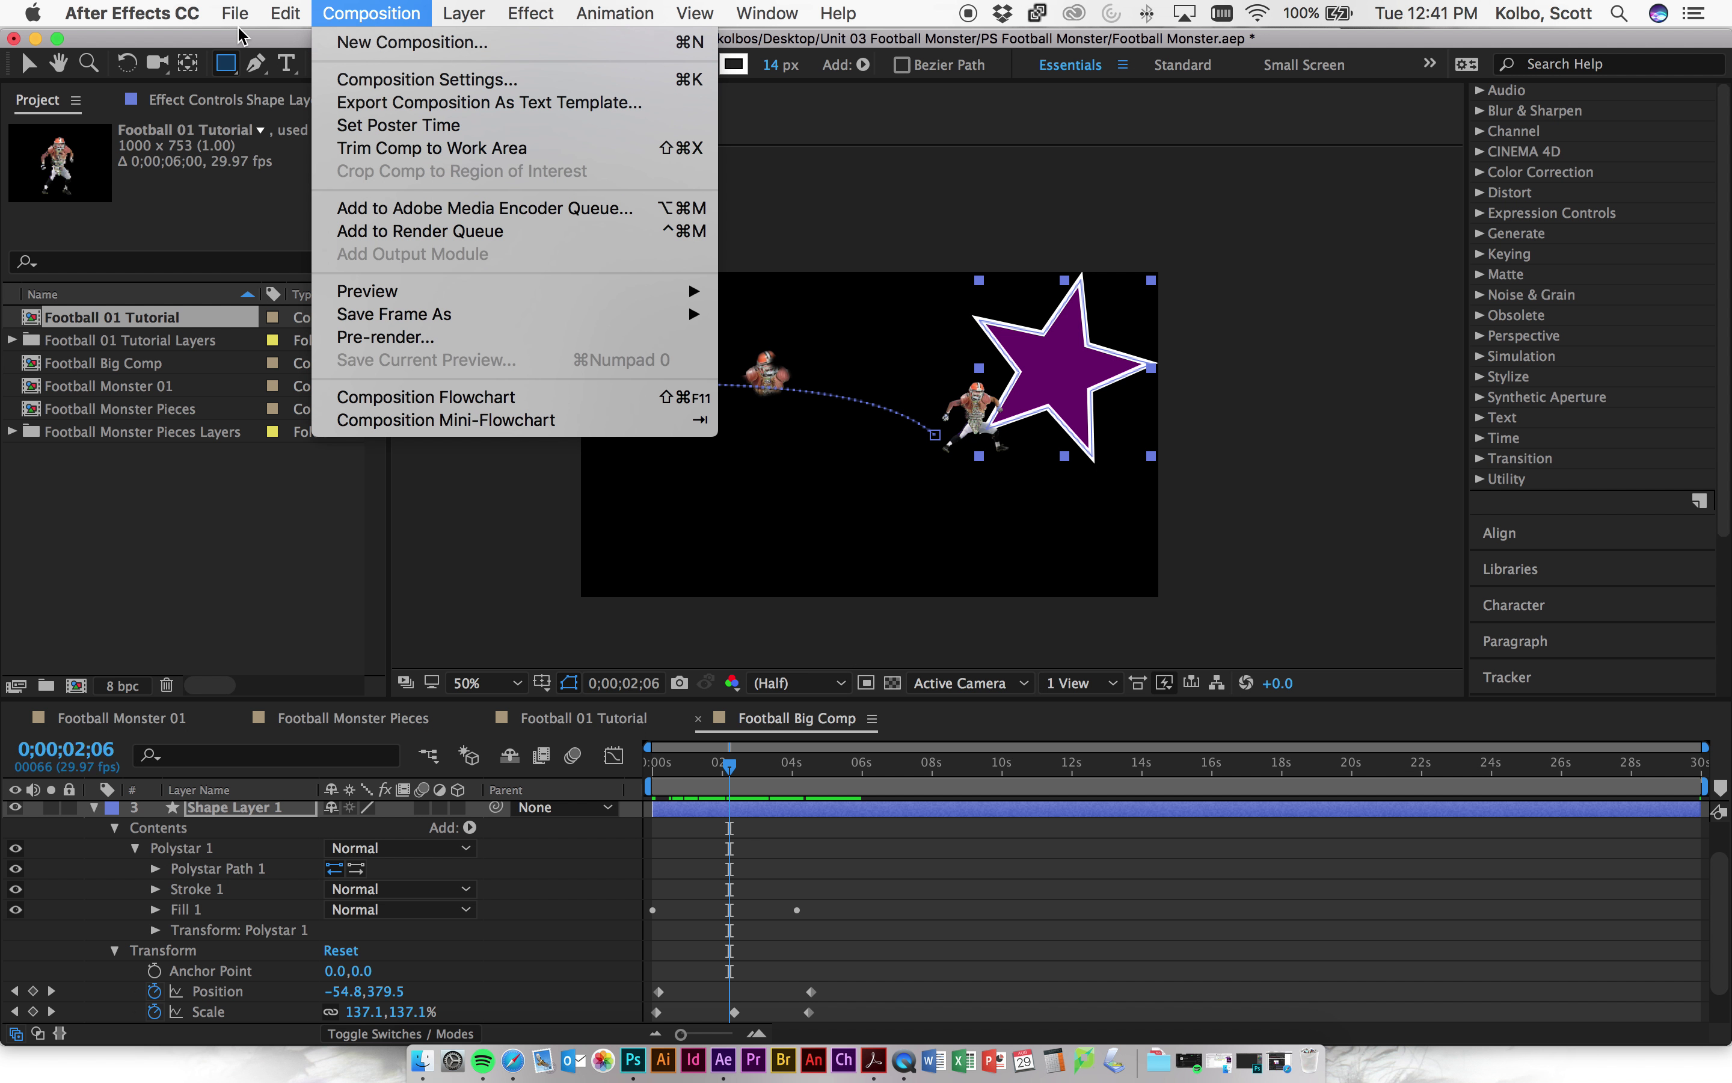